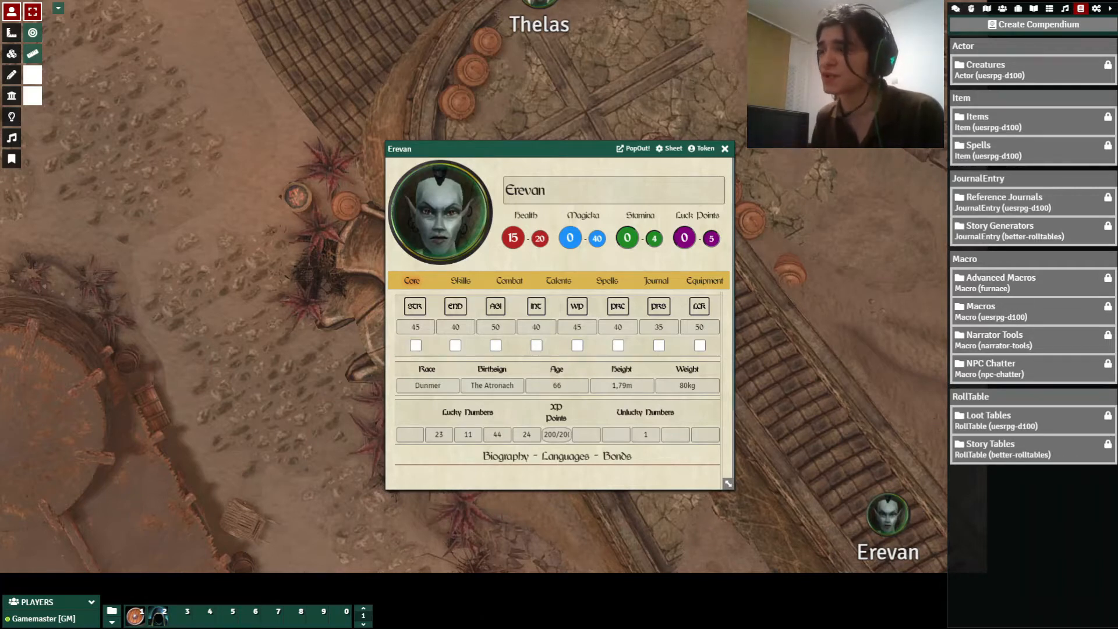
Show the list of actors and select Erevan's token on the map
click(1001, 11)
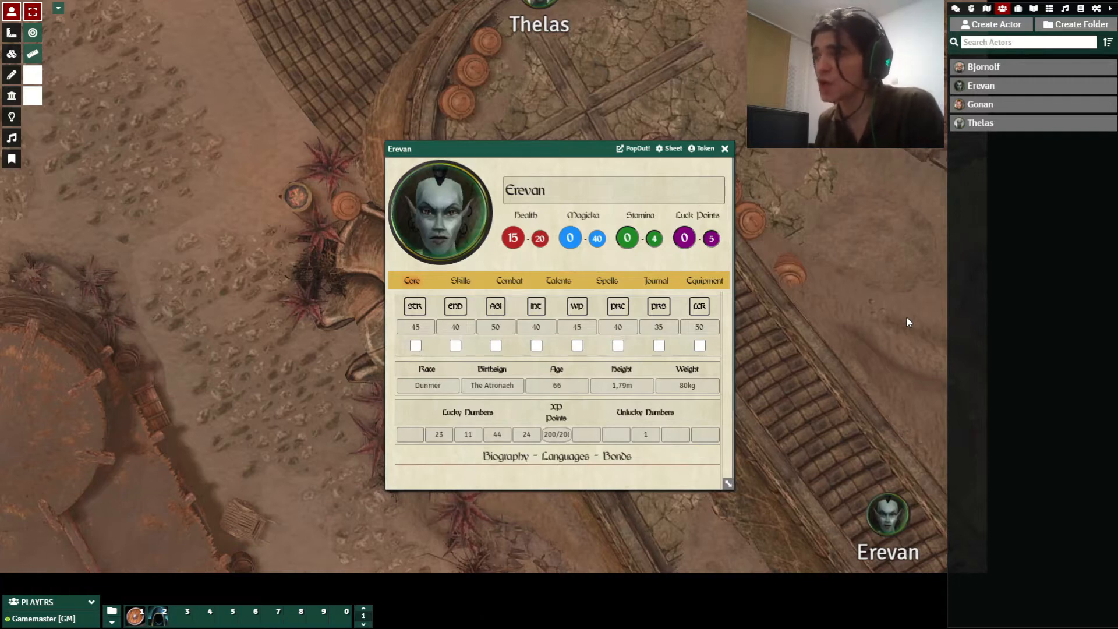
click(896, 502)
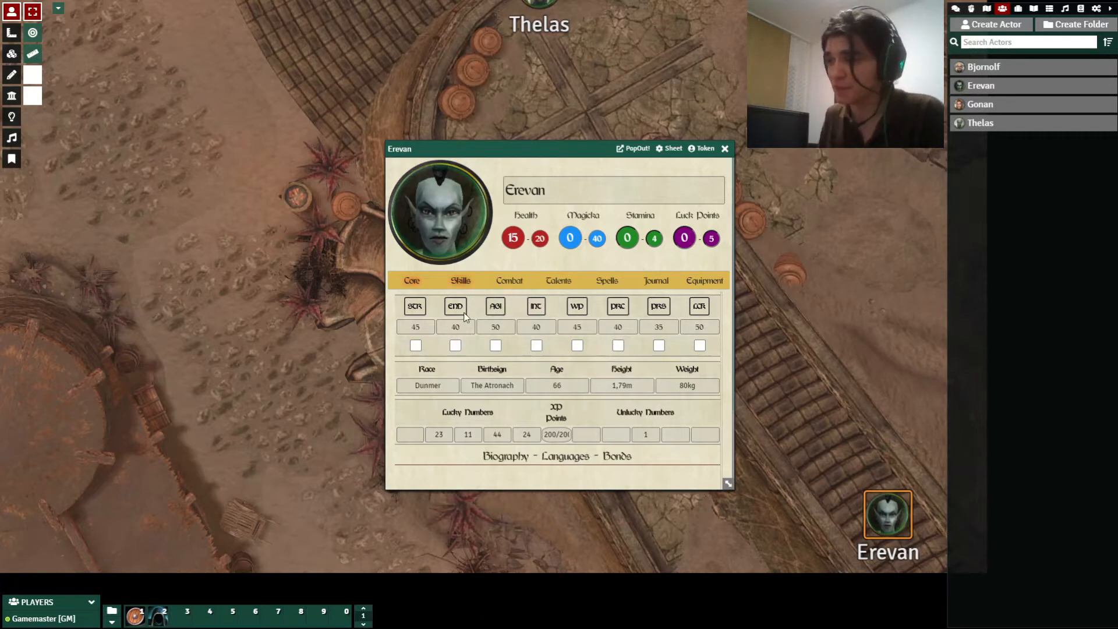
drag(829, 373, 897, 529)
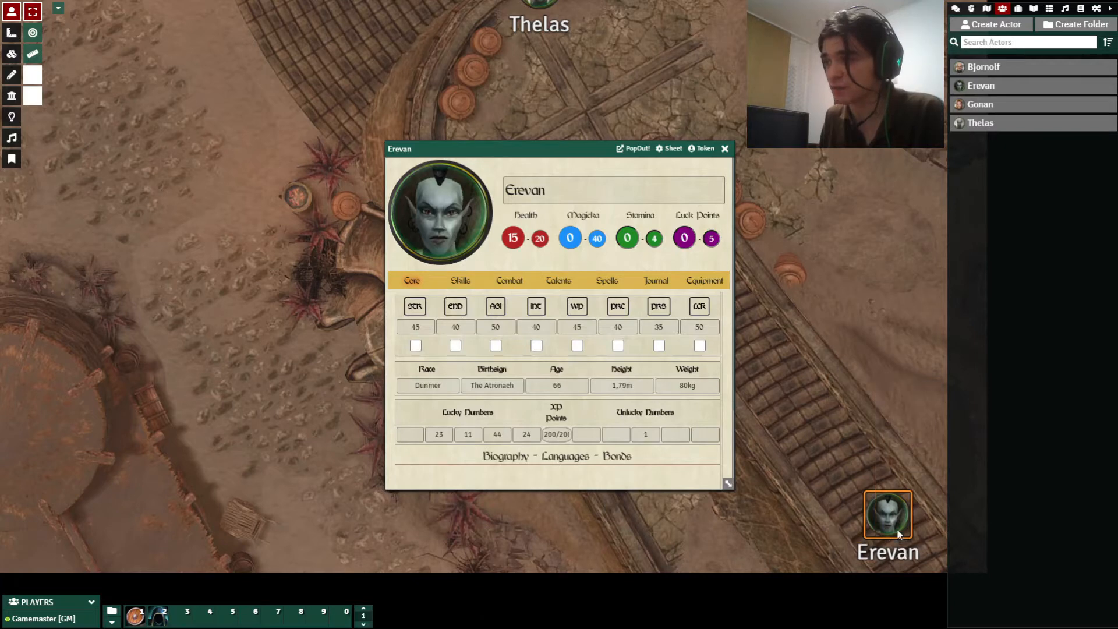
Try marking the END characteristic's checkbox on Erevan's sheet and clear it again
click(455, 306)
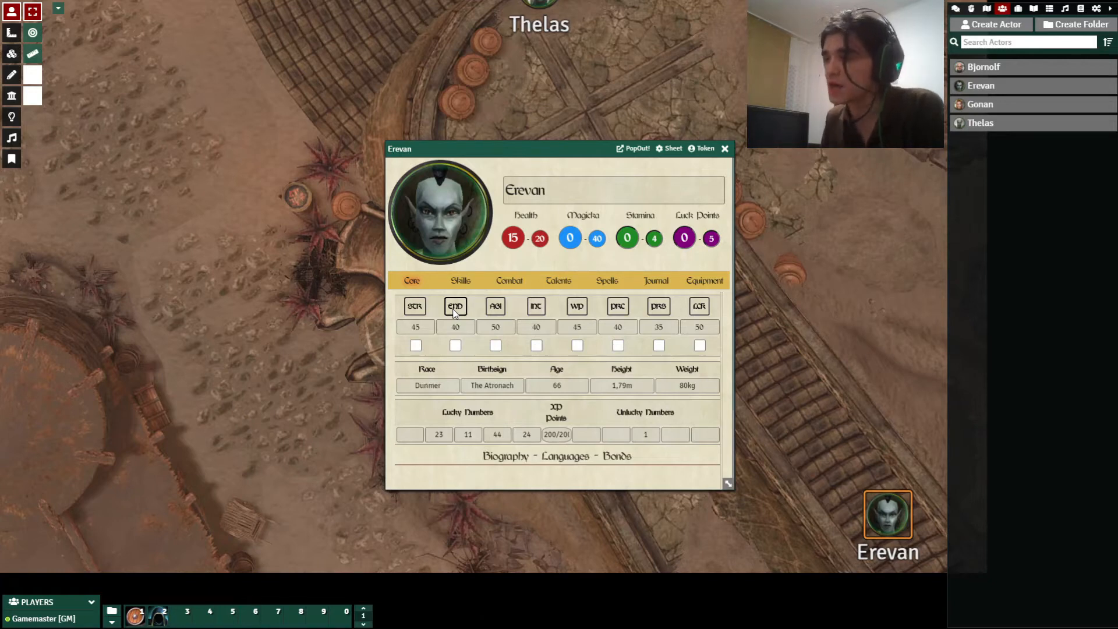
click(456, 346)
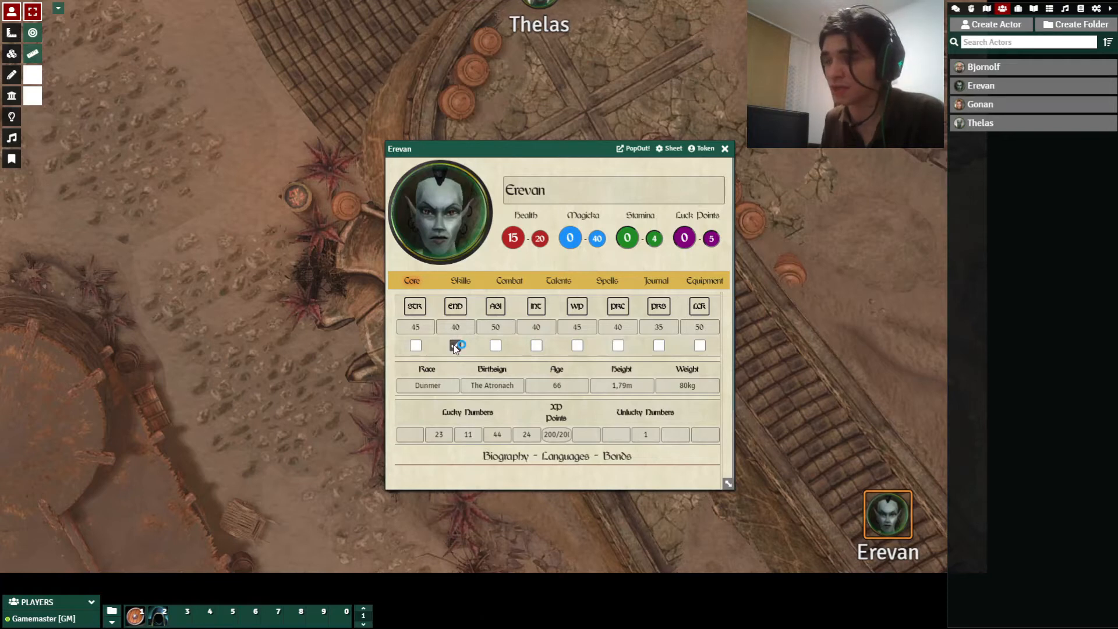
click(456, 348)
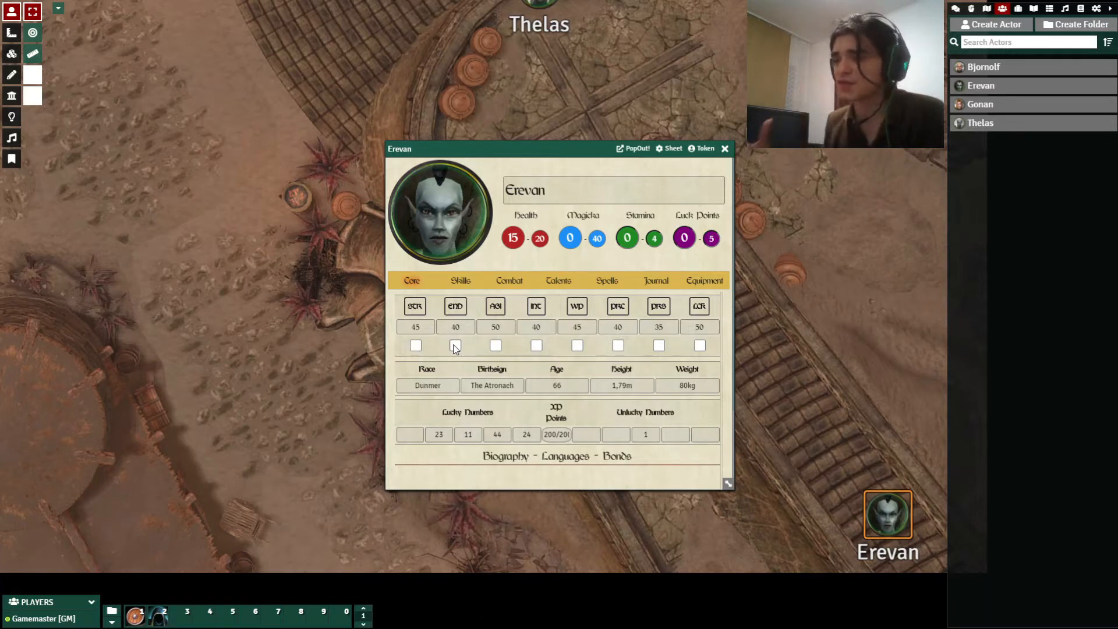
Examine the race, birthsign, age and lucky number fields among Erevan's core details
click(458, 388)
click(490, 386)
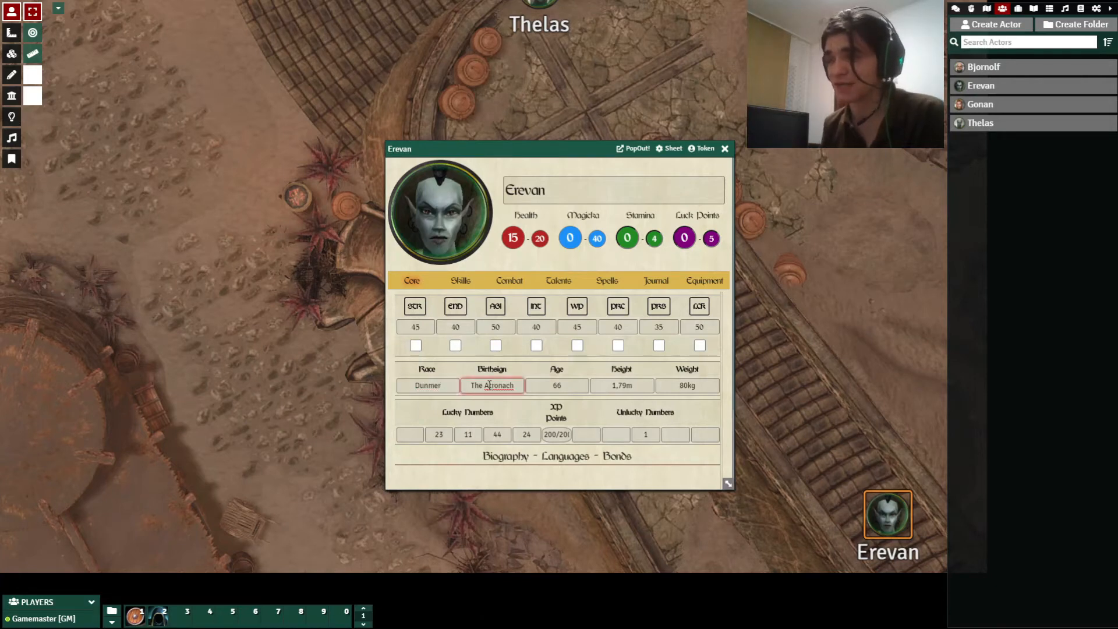
click(567, 390)
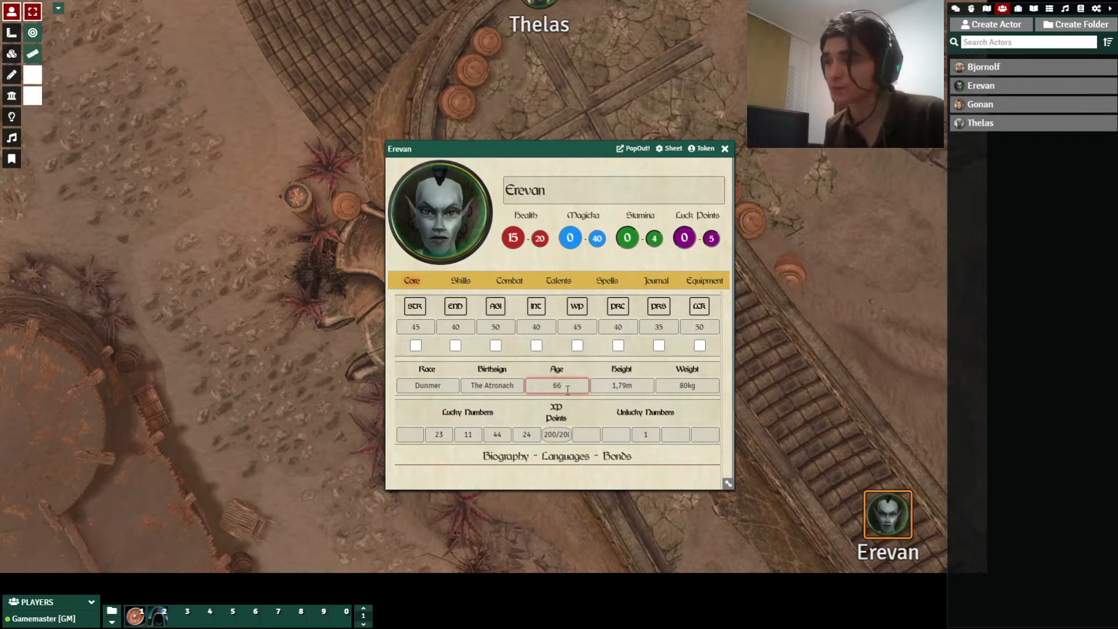
click(478, 441)
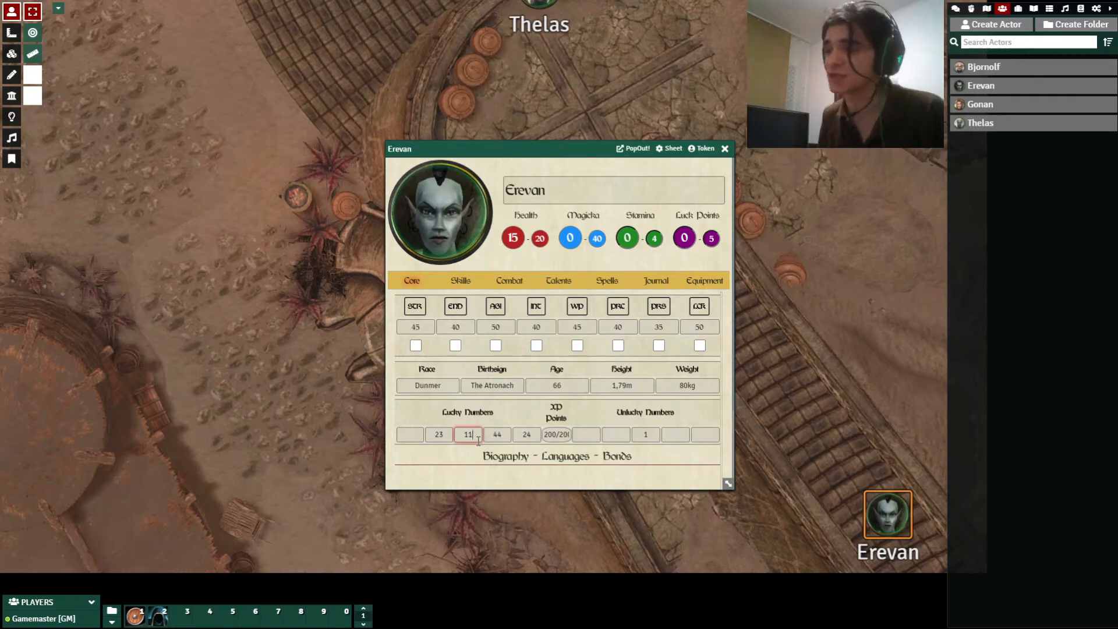
Read the XP Points entry on Erevan's sheet through to its end
click(565, 435)
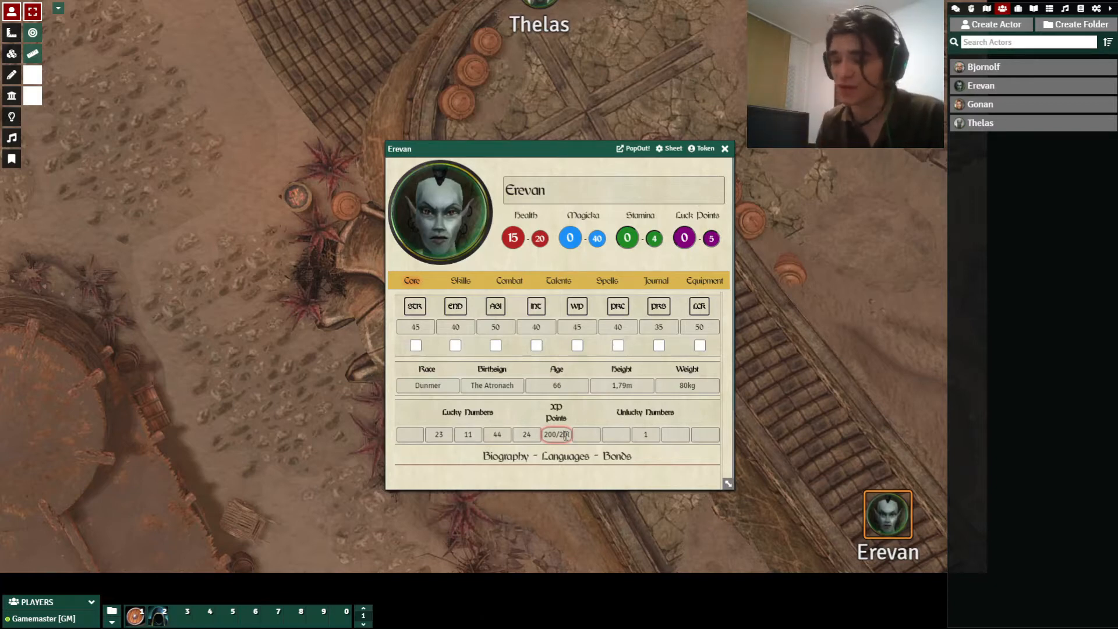
text(0)
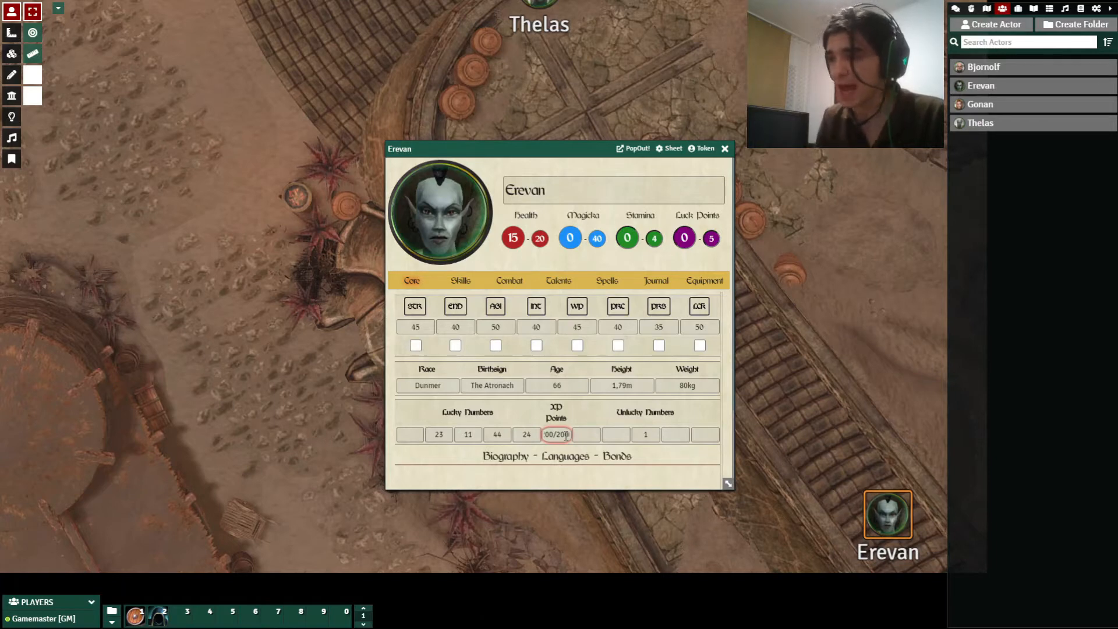
text(0)
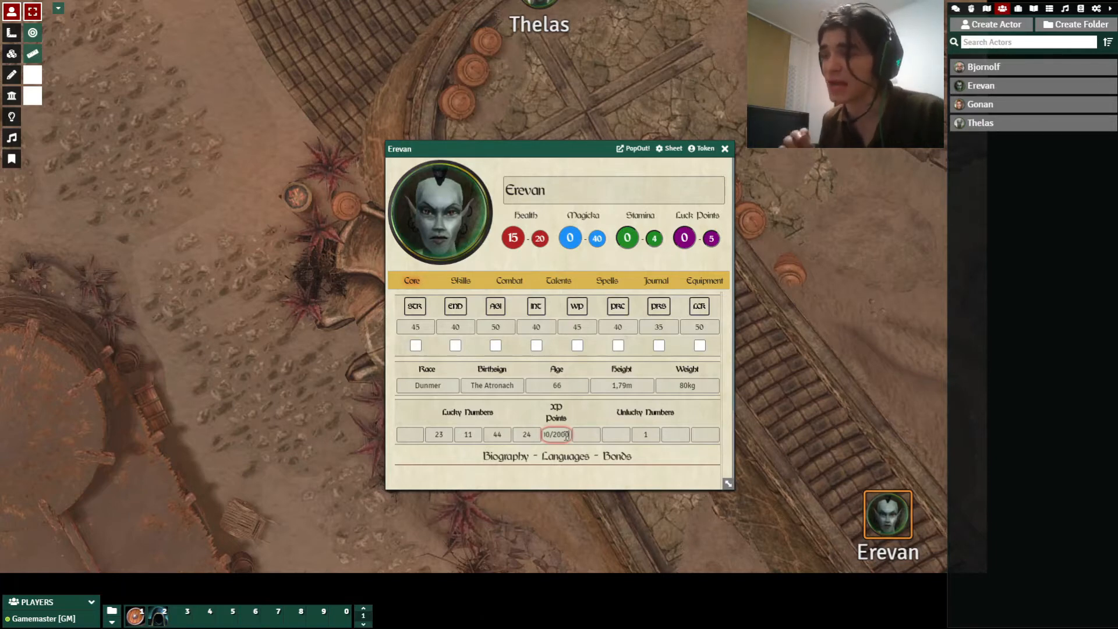
key(Left)
key(Left)
key(Left)
key(Left)
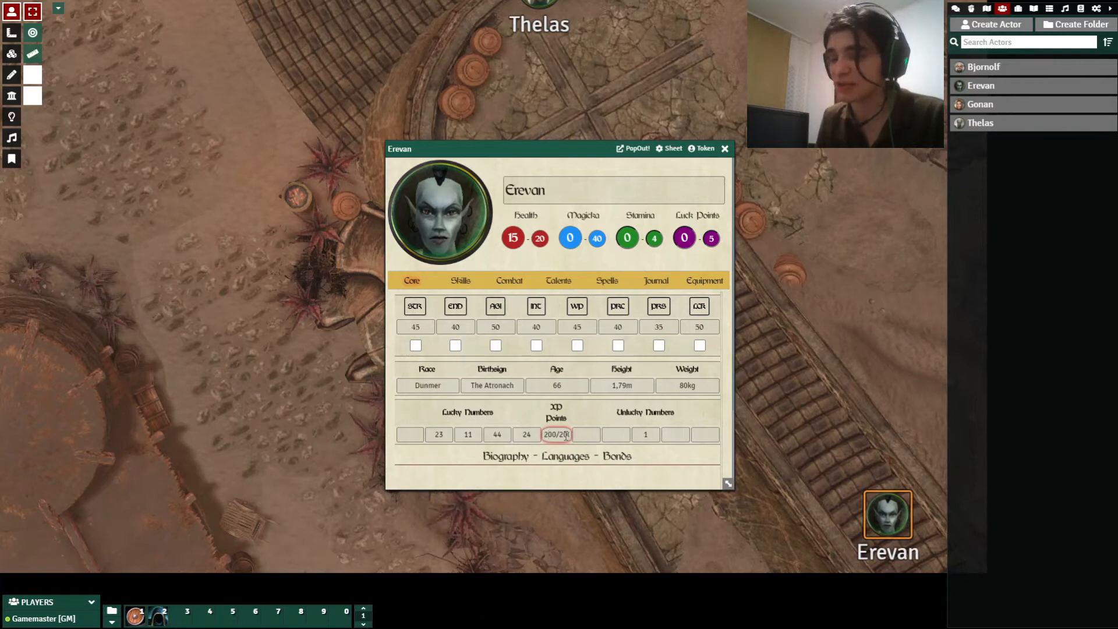
key(Right)
key(Right)
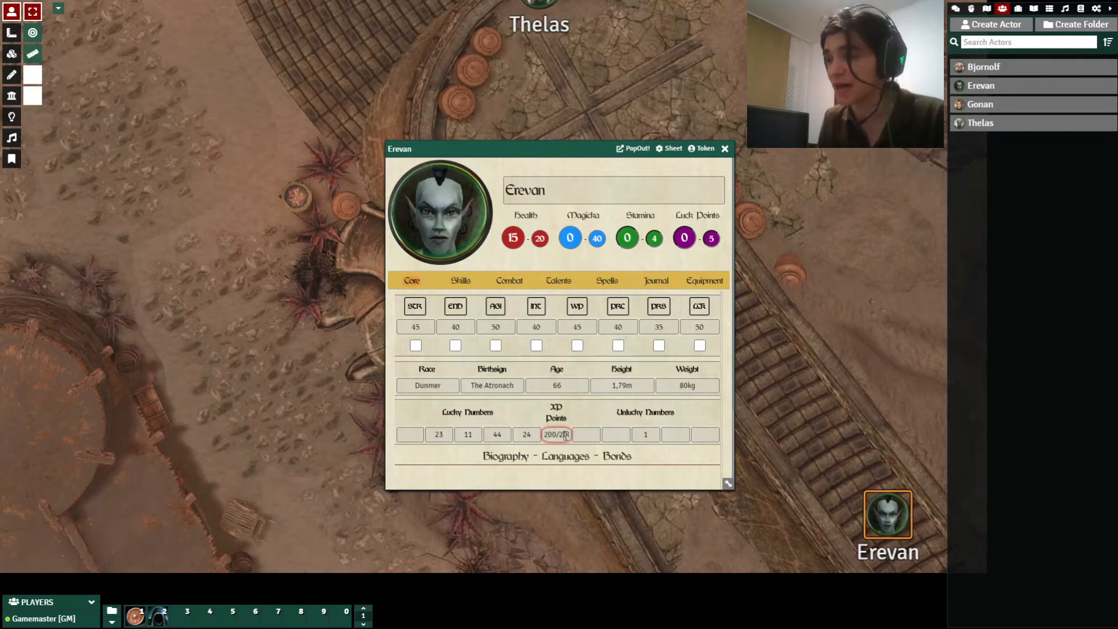
key(Right)
key(Right)
key(Right)
key(Right)
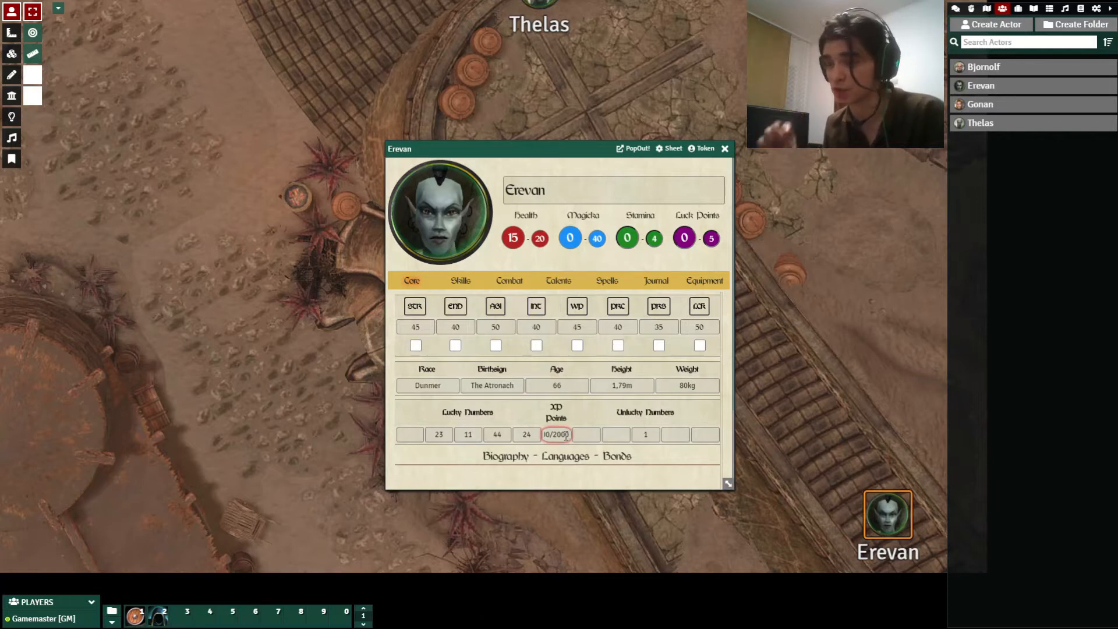
Set Erevan's Acrobatics skill to rank (1) Apprentice with Agility as its characteristic
click(460, 284)
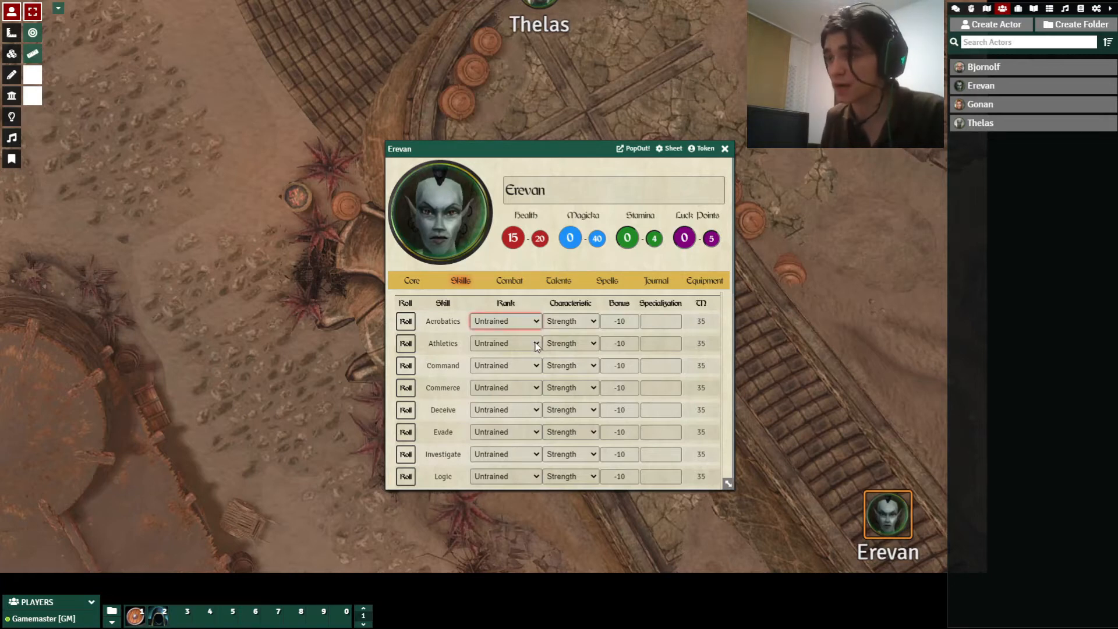
key(Down)
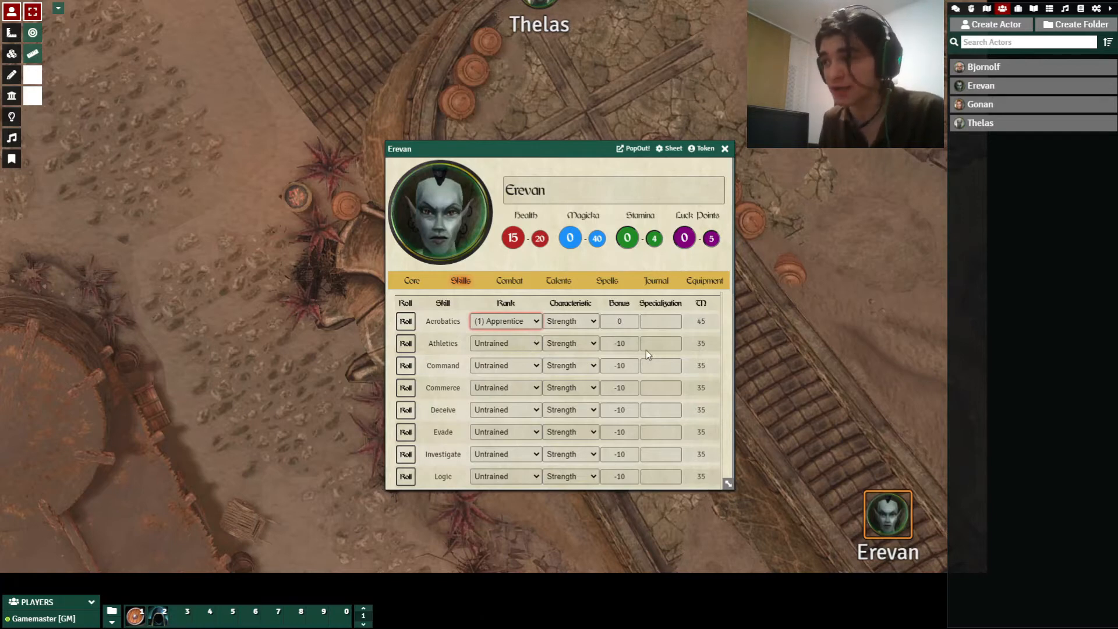
click(700, 330)
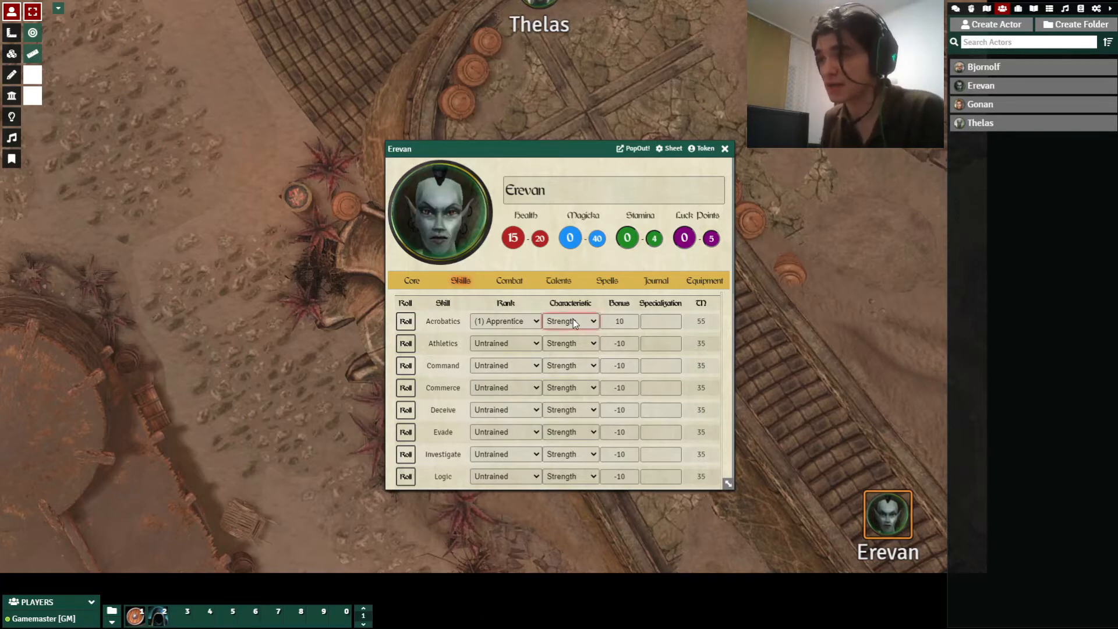
click(575, 352)
click(697, 323)
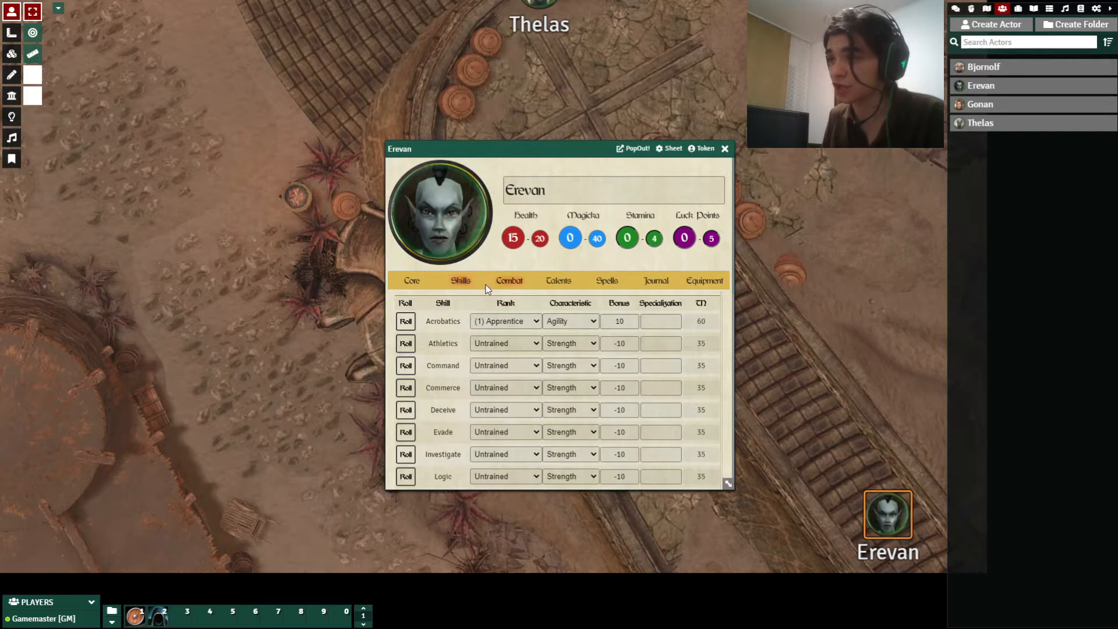
click(406, 323)
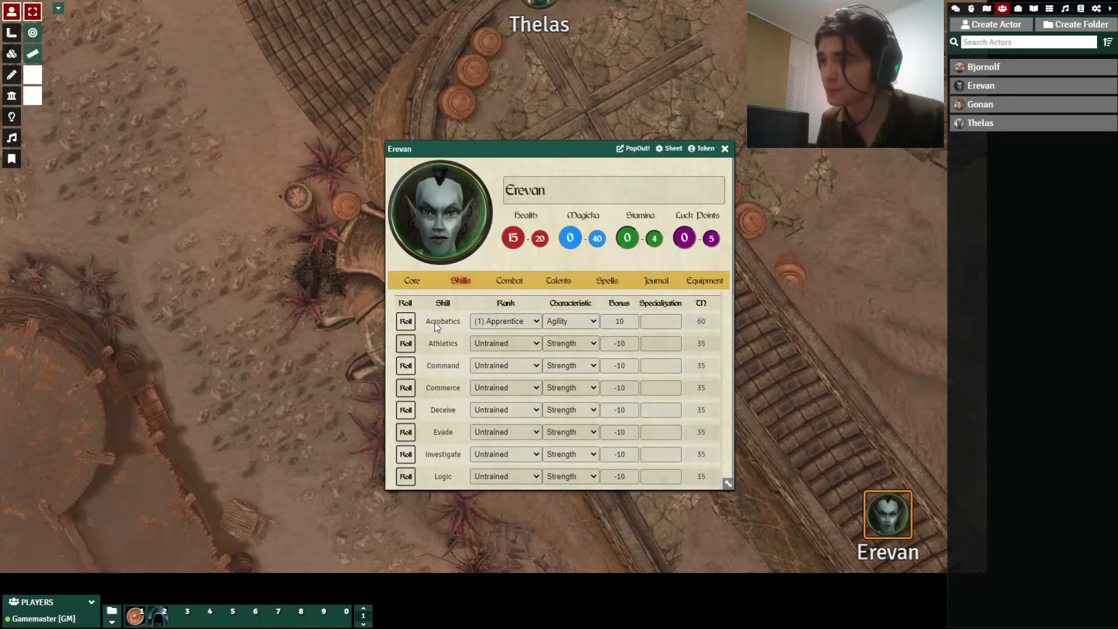
Look through Erevan's full skill list, including the custom profession entries and the Magic Skills section
scroll(434, 322, down, 5)
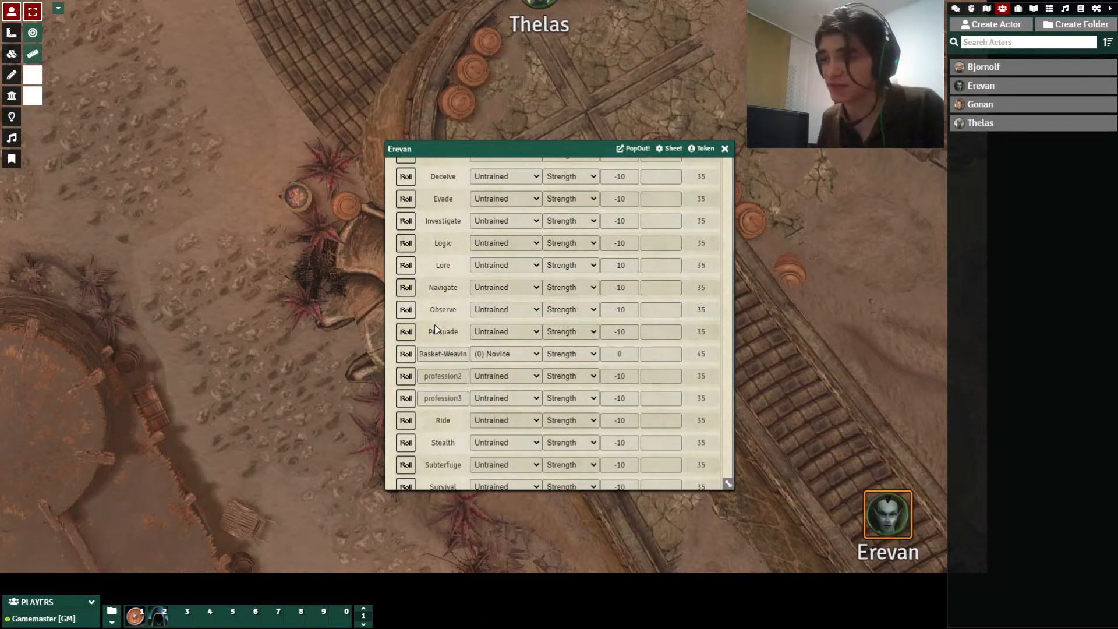
click(450, 378)
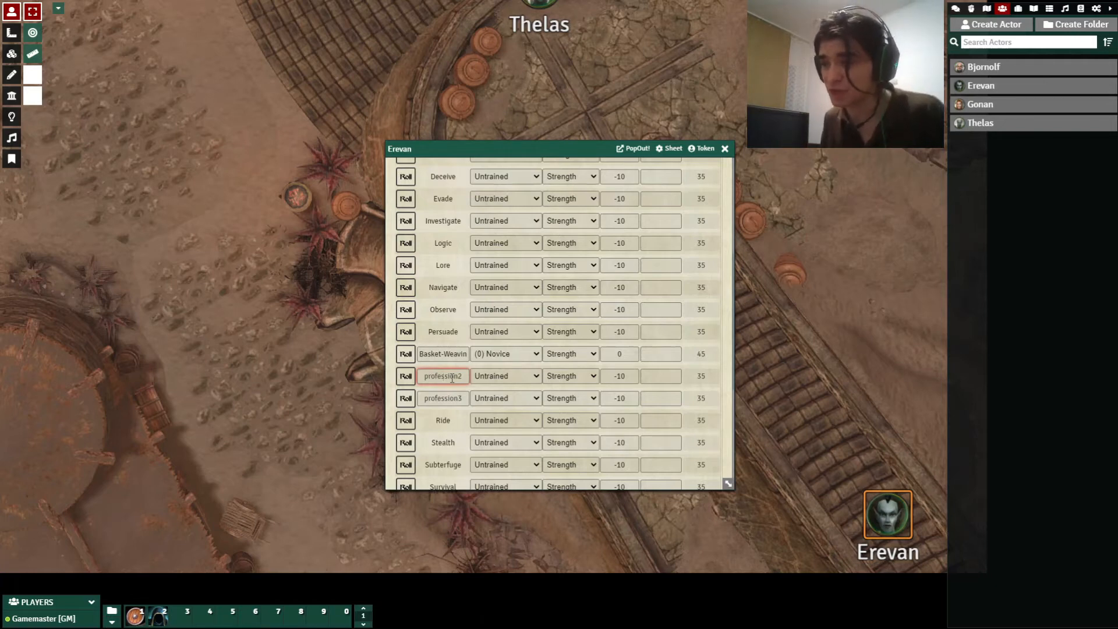
click(406, 354)
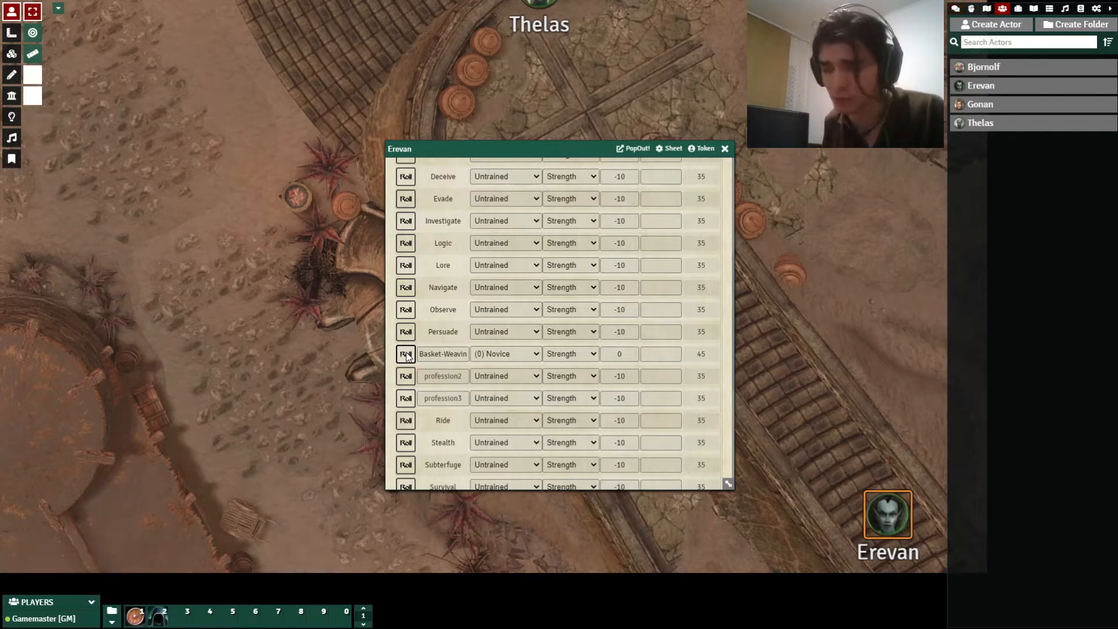
scroll(407, 357, down, 5)
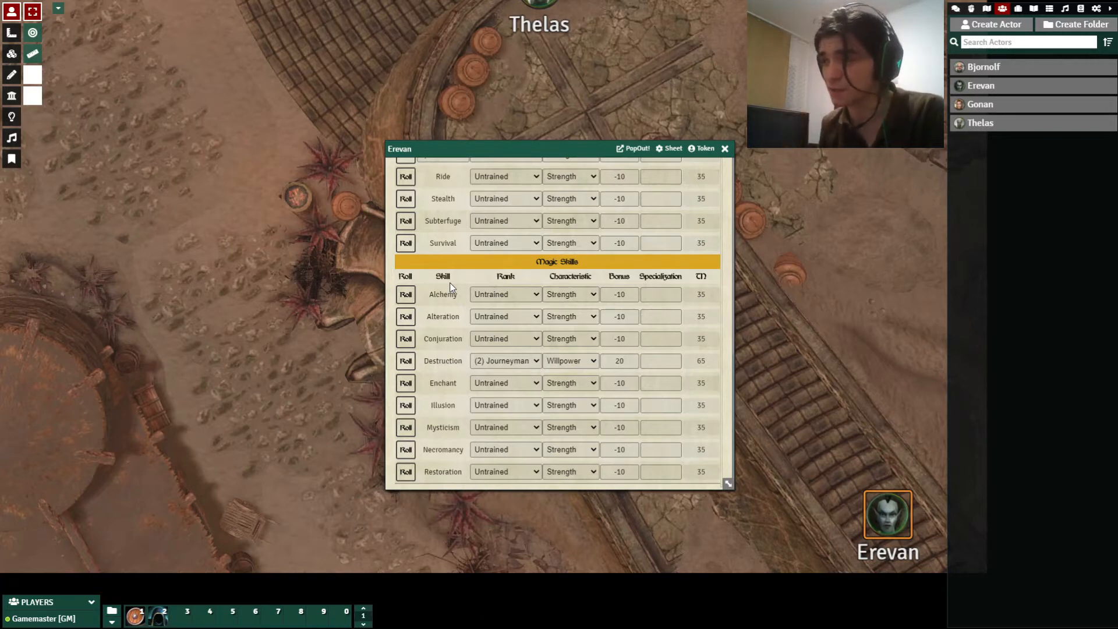
scroll(450, 282, up, 1)
scroll(450, 281, up, 4)
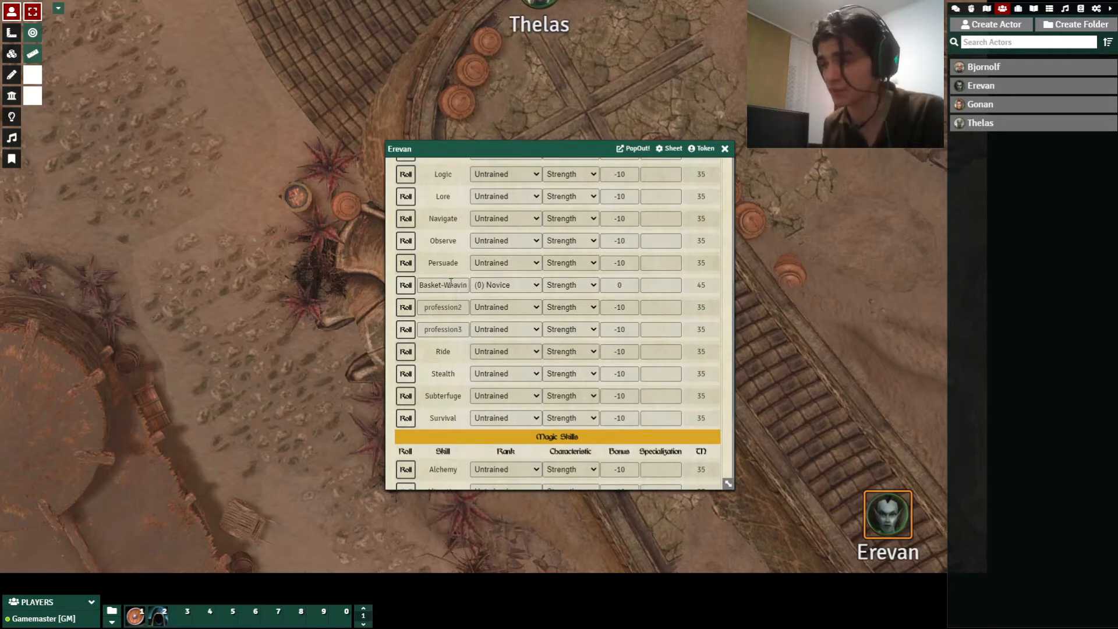
scroll(450, 282, up, 8)
scroll(451, 282, down, 8)
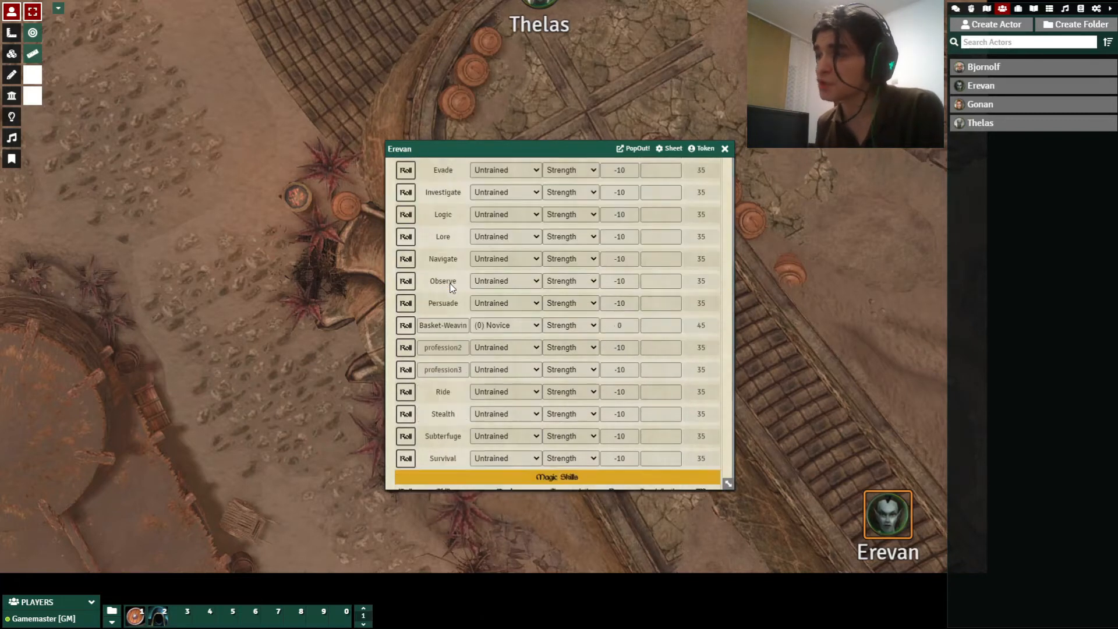
scroll(451, 286, down, 5)
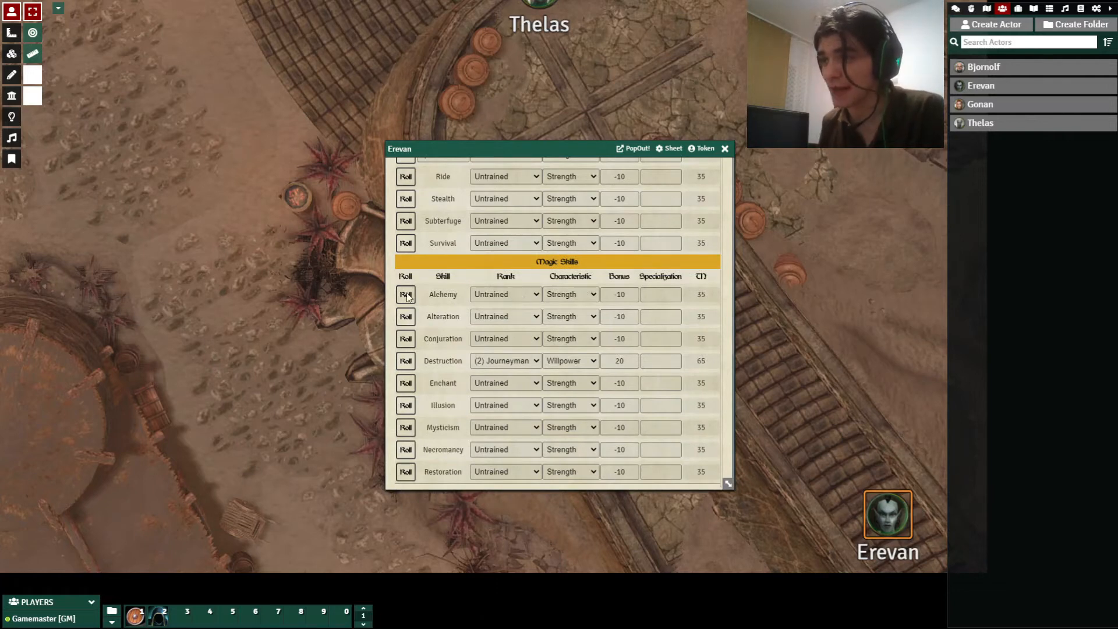
scroll(448, 276, up, 13)
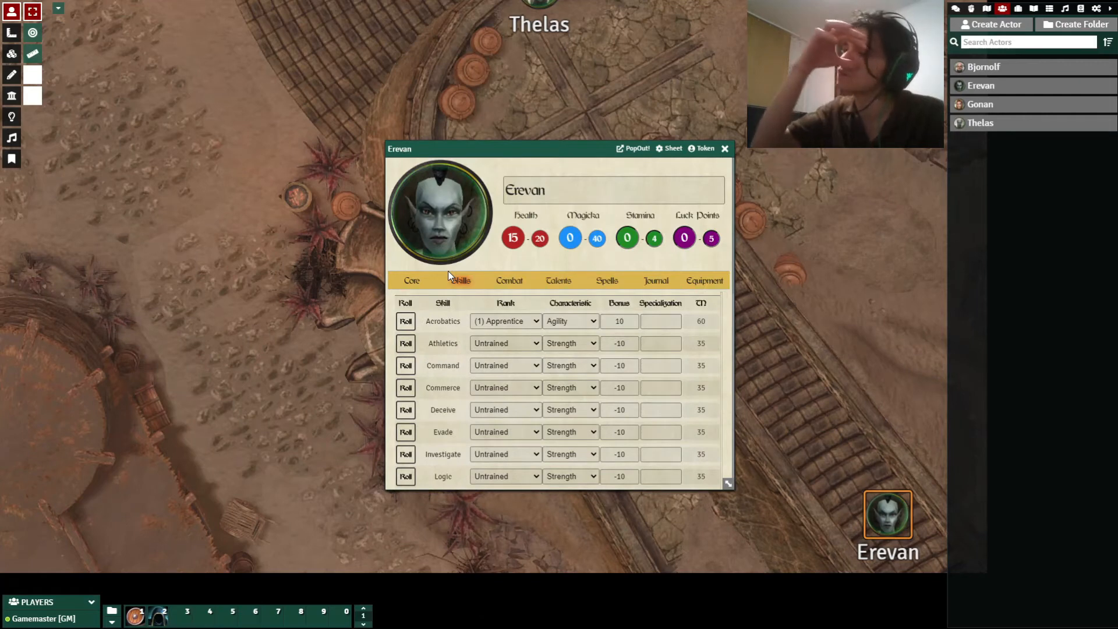
Enter "Unarmed, Spear, Shortbow, Medium Armor" as the weapons of Erevan's Spear Dancer combat style
click(505, 281)
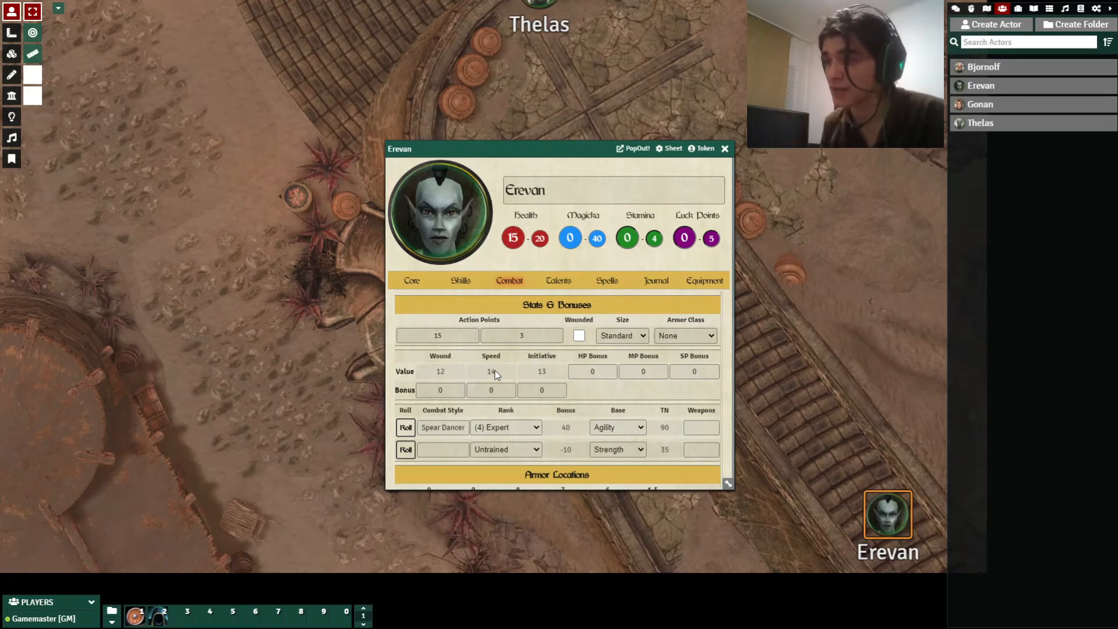
scroll(495, 373, down, 1)
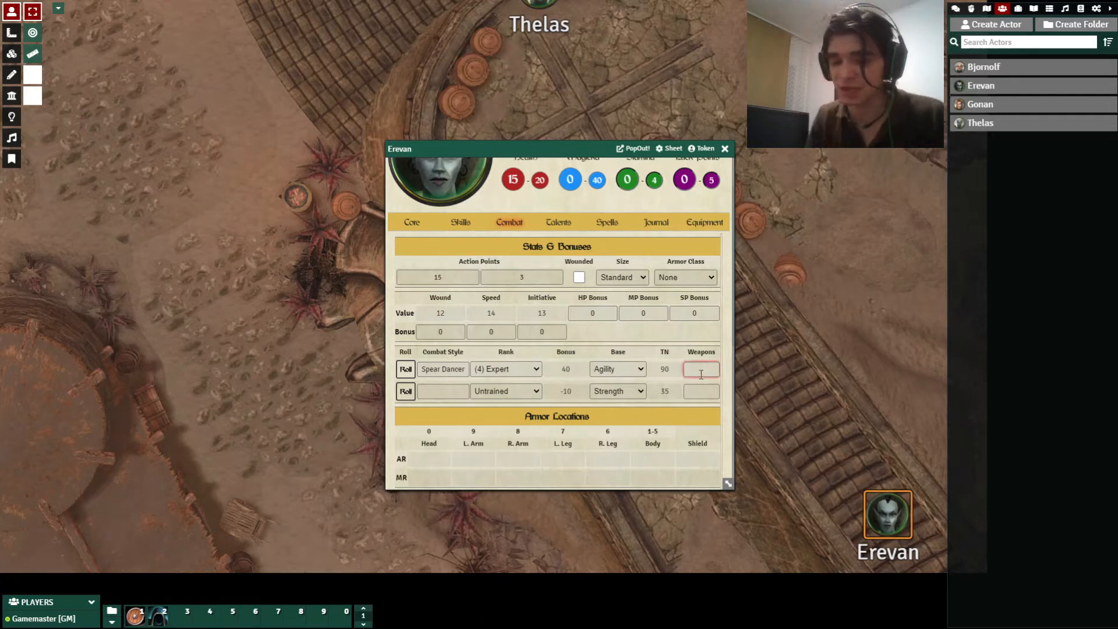
text(Unarmed)
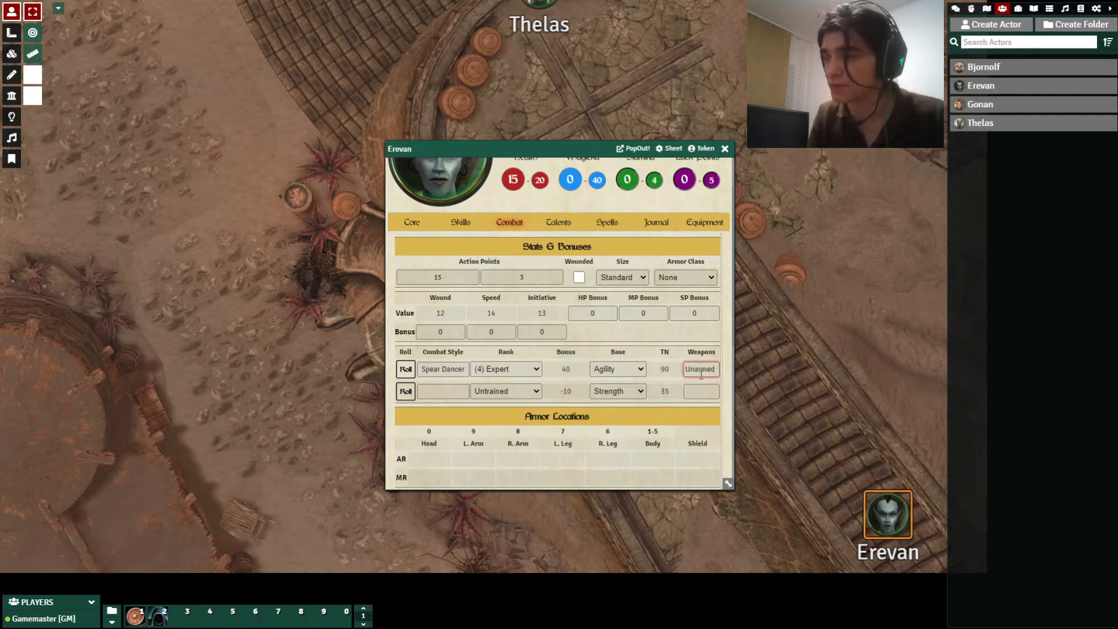
text( Weap)
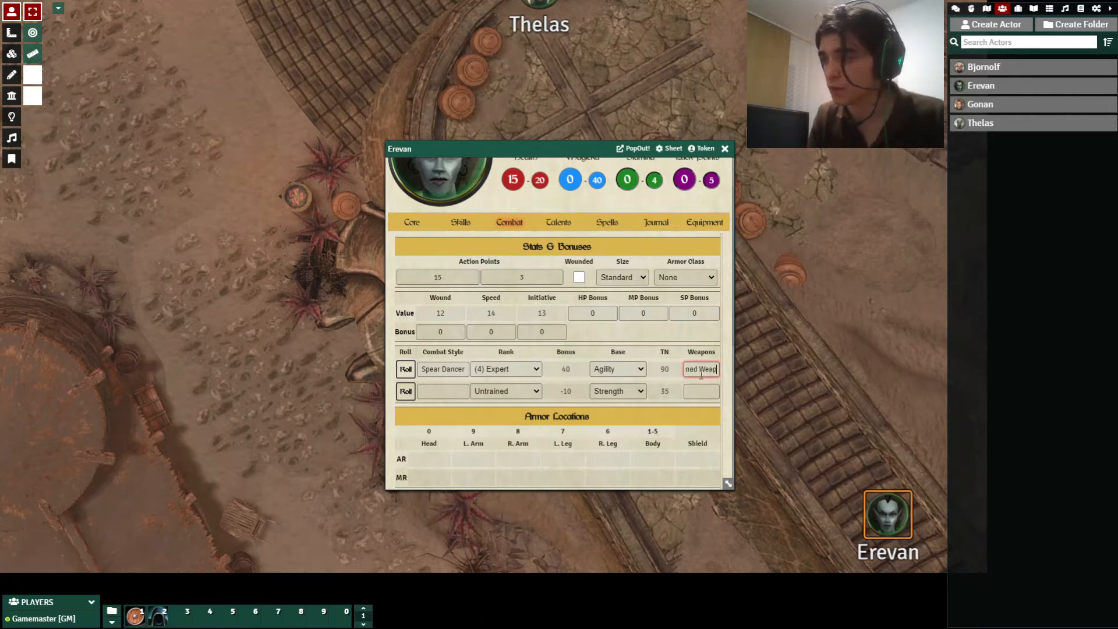
key(BackSpace)
key(BackSpace)
text(, S)
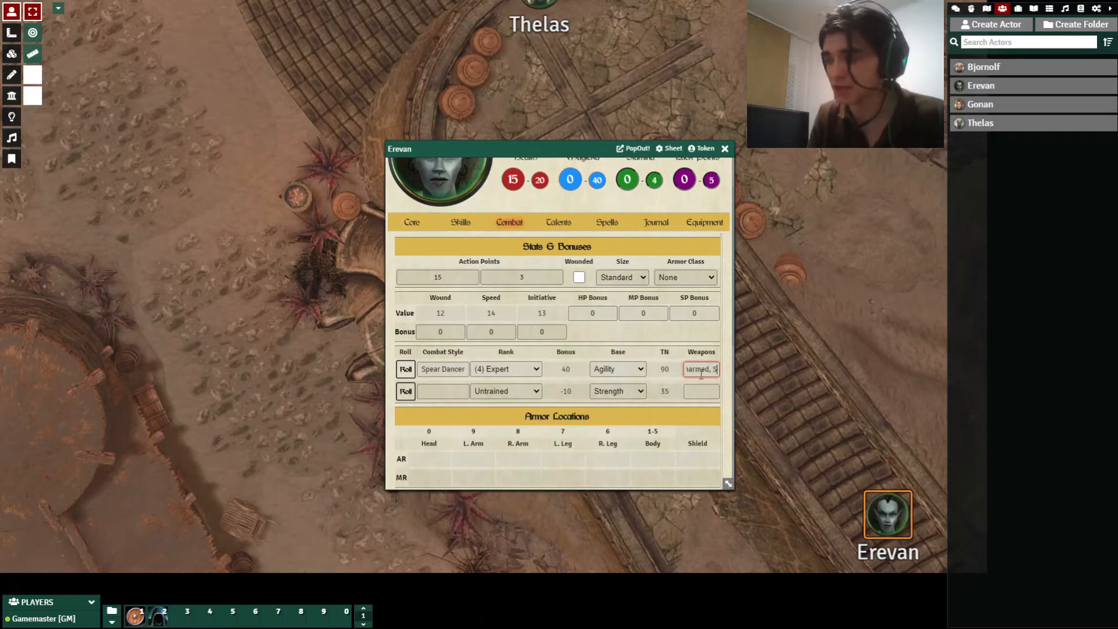
text(pear, Shorts)
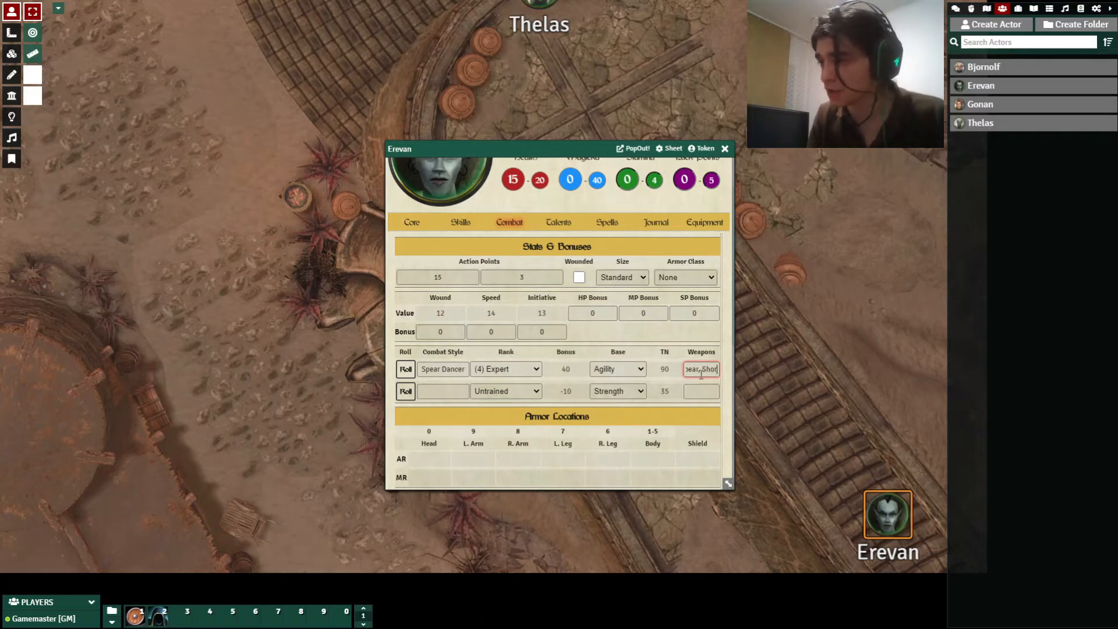
key(BackSpace)
text(b)
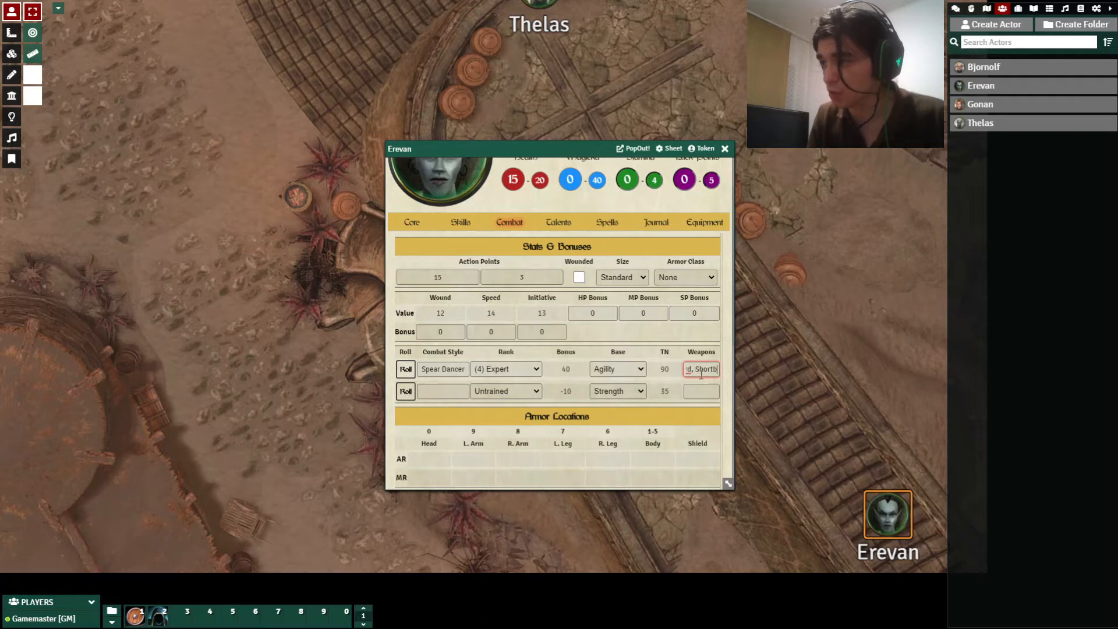
text(ow, Mediu)
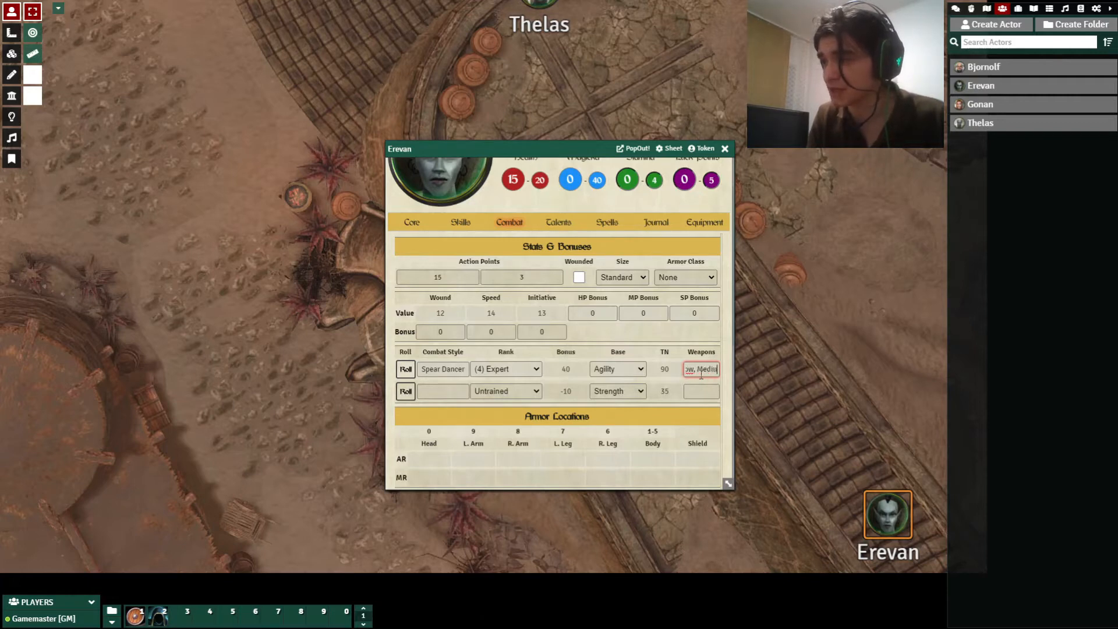
text(m Armor)
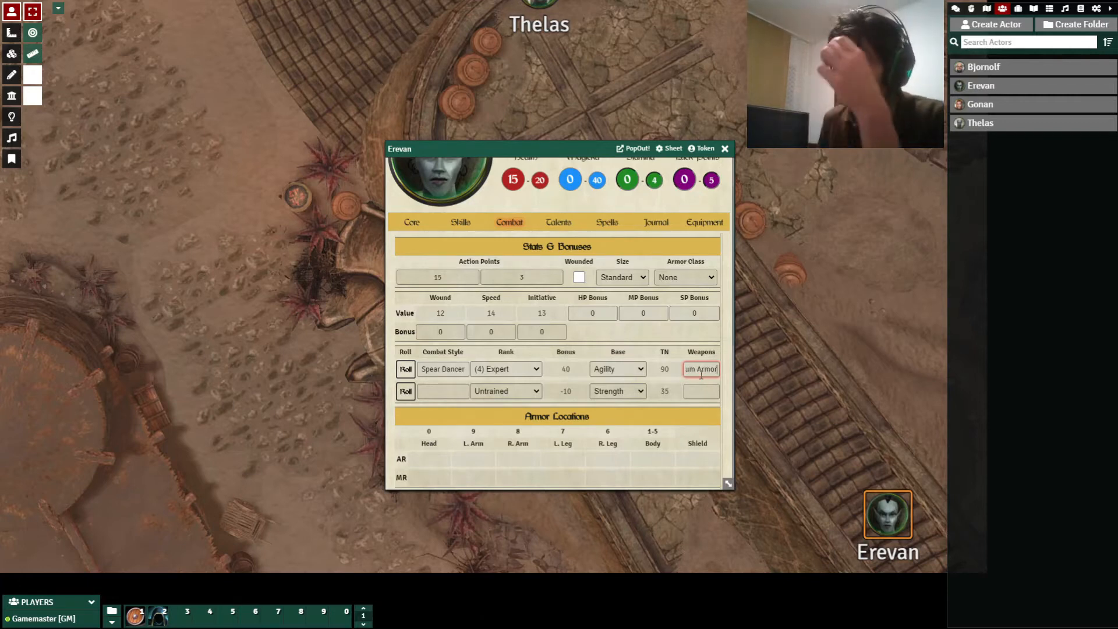
click(679, 382)
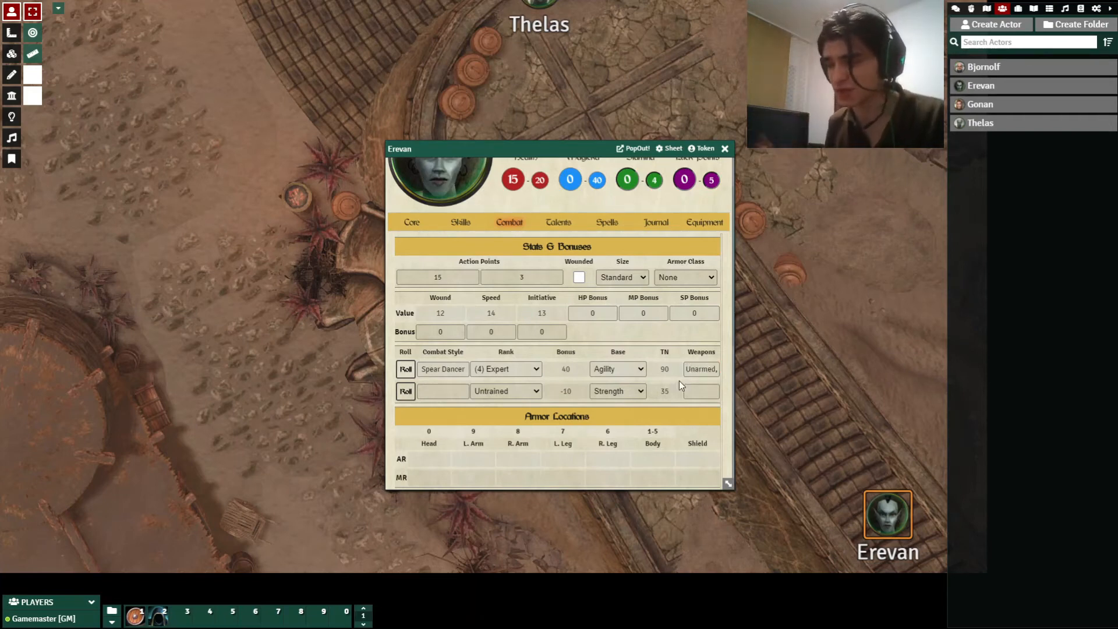
Roll Erevan's Spear Dancer combat style and select the second action points value
click(406, 370)
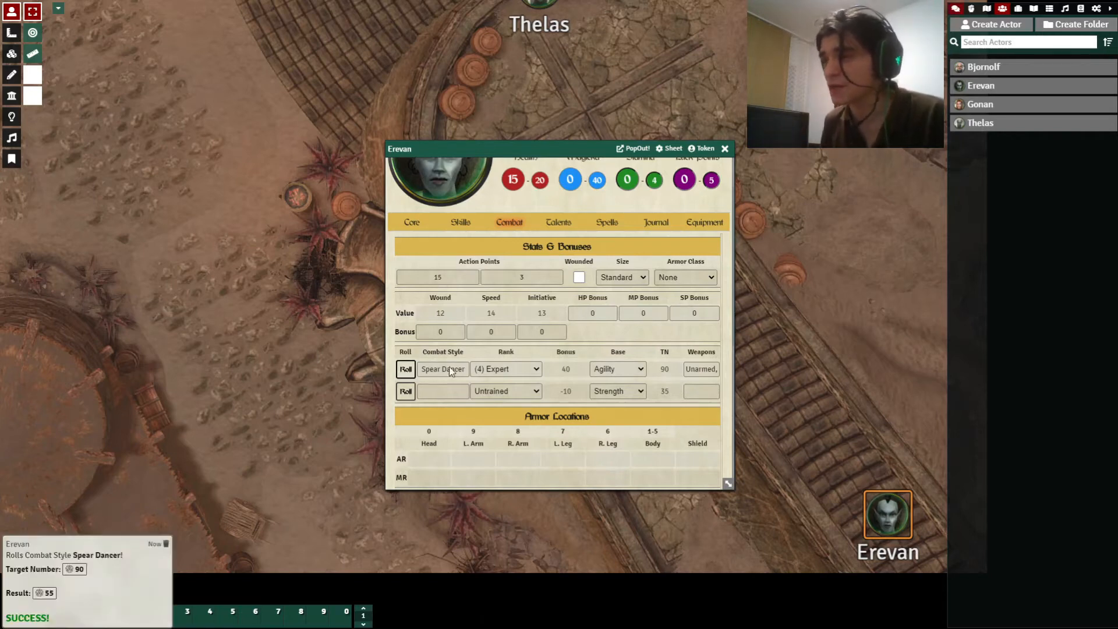
click(539, 276)
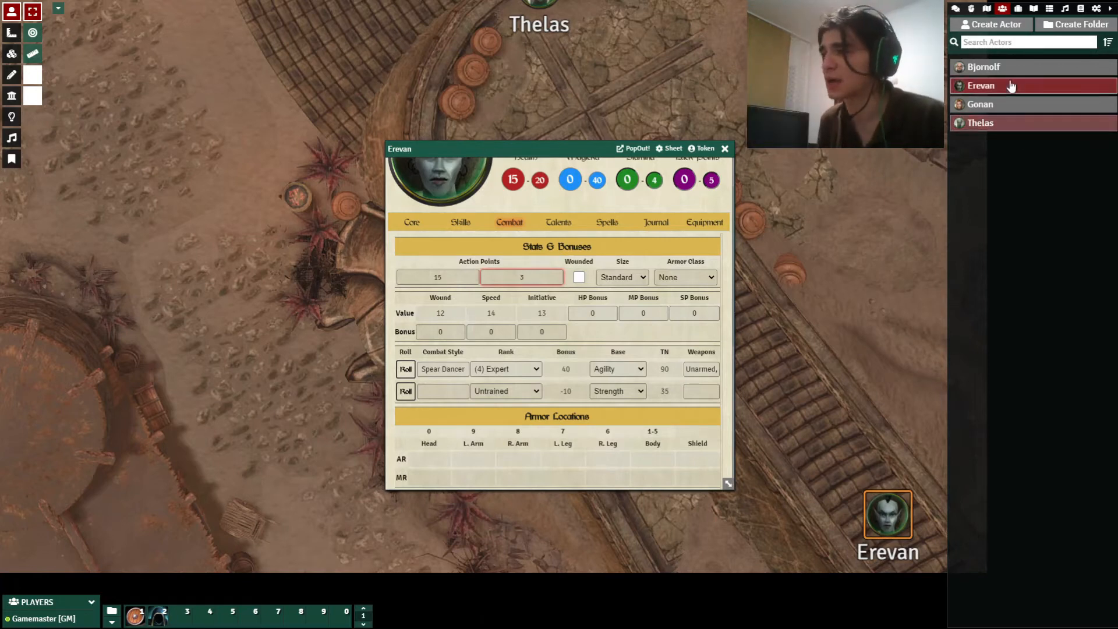
Place Erevan's token on the tiled walkway of the map and close the character sheet
drag(1011, 87, 905, 330)
drag(840, 457, 839, 457)
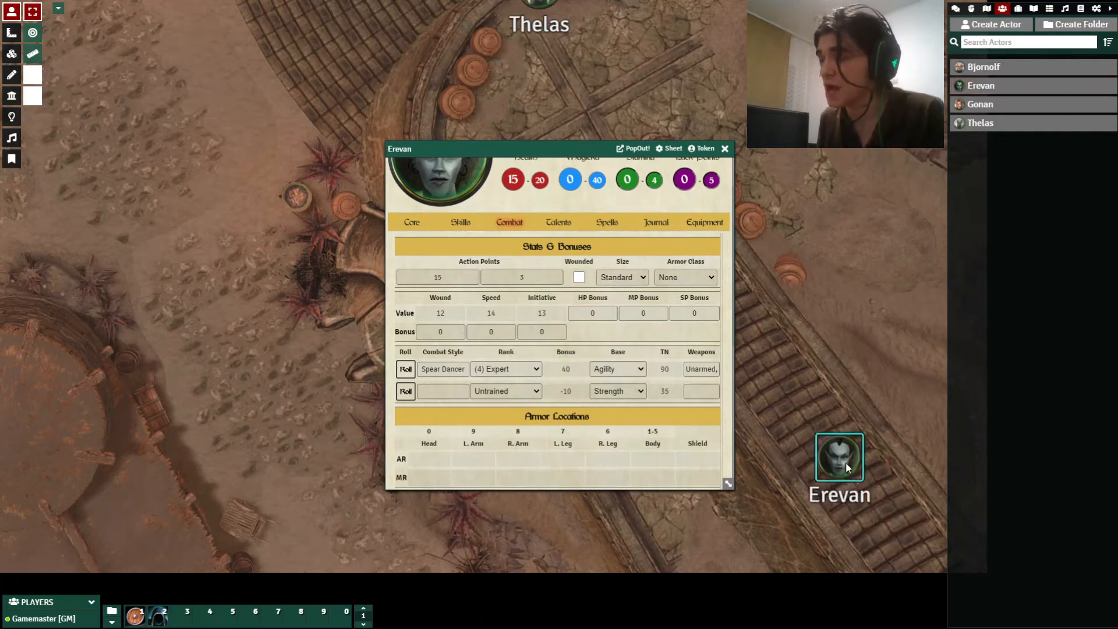
click(724, 149)
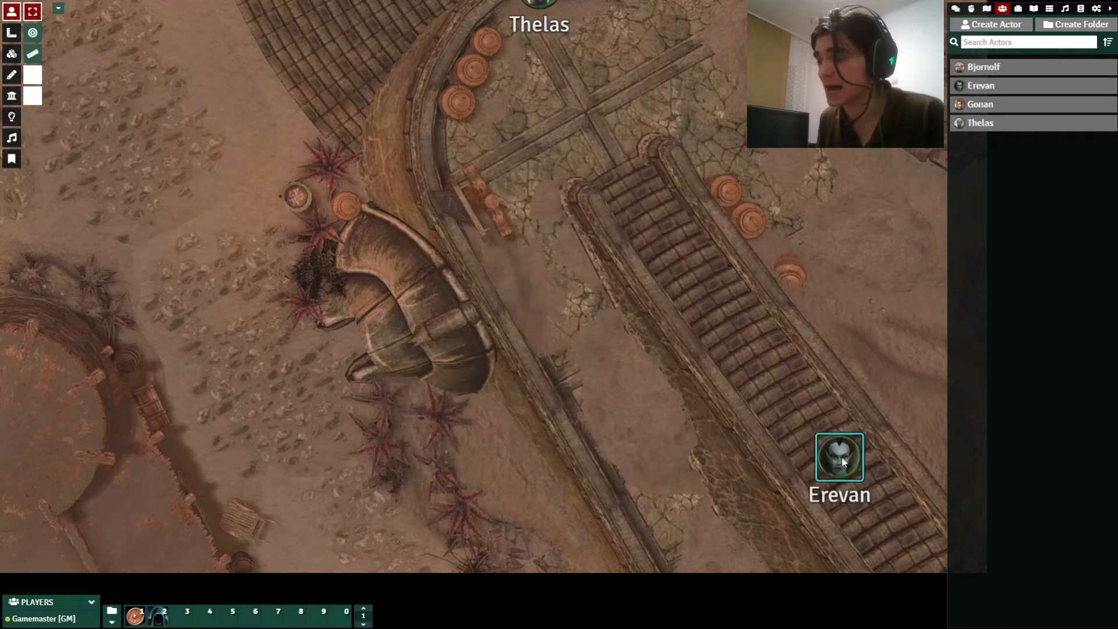
Set Erevan's health to 3 through the map token and reopen the character sheet to check health and action points
right_click(841, 456)
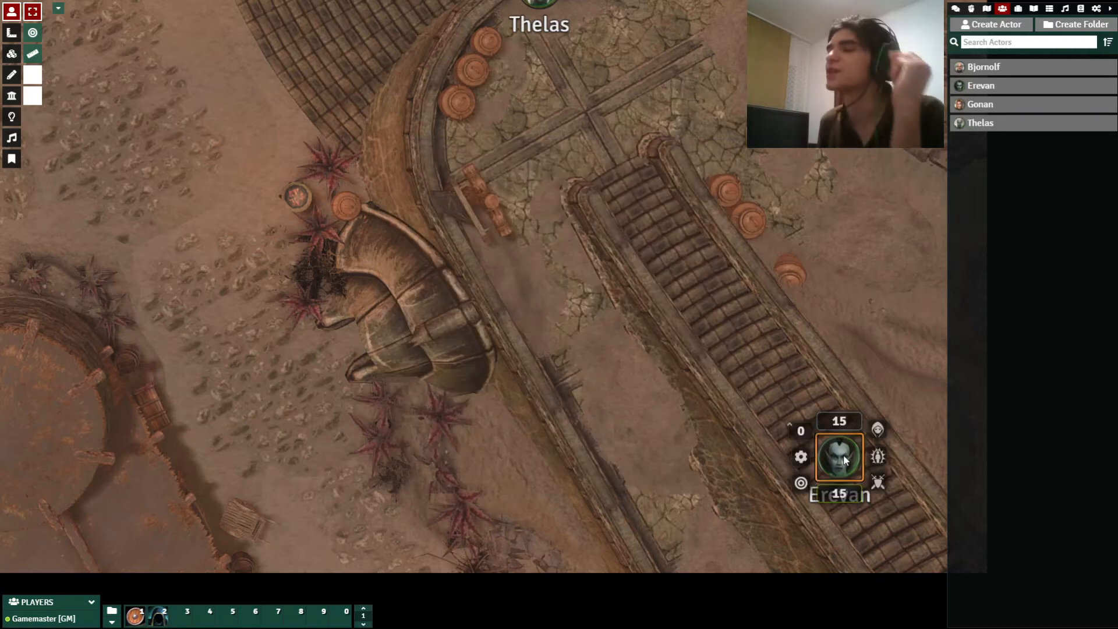
click(826, 423)
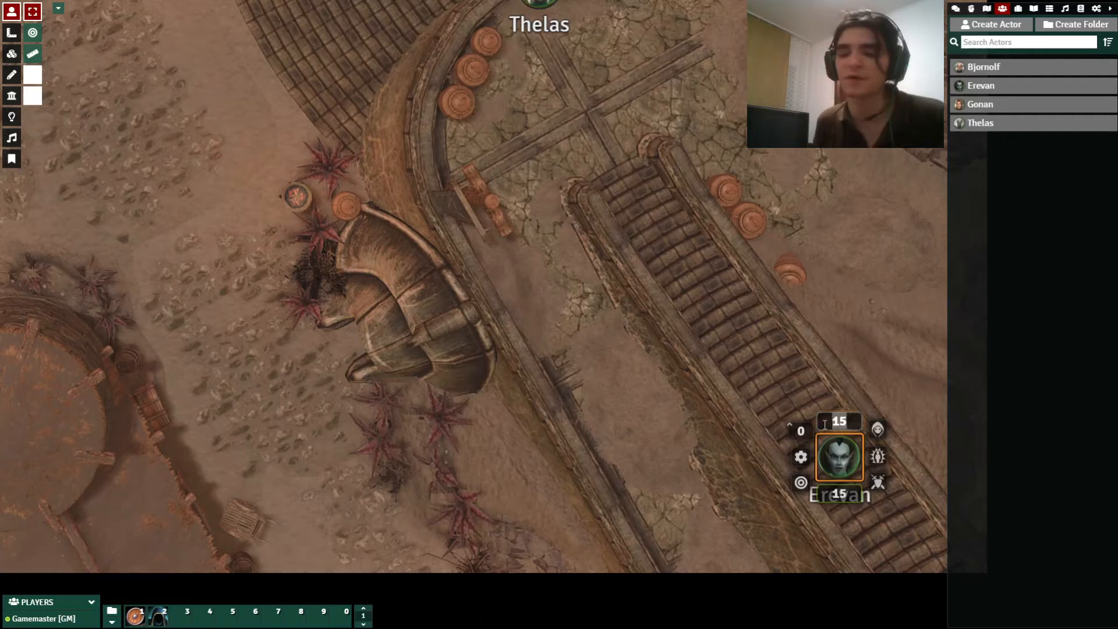
text(3)
key(Return)
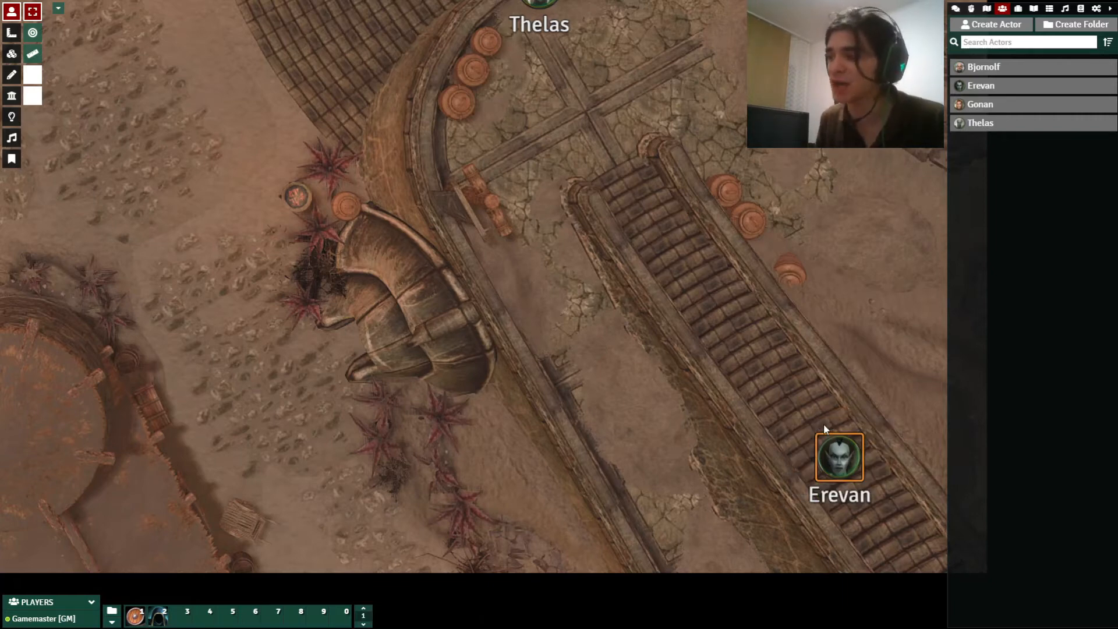
double_click(832, 460)
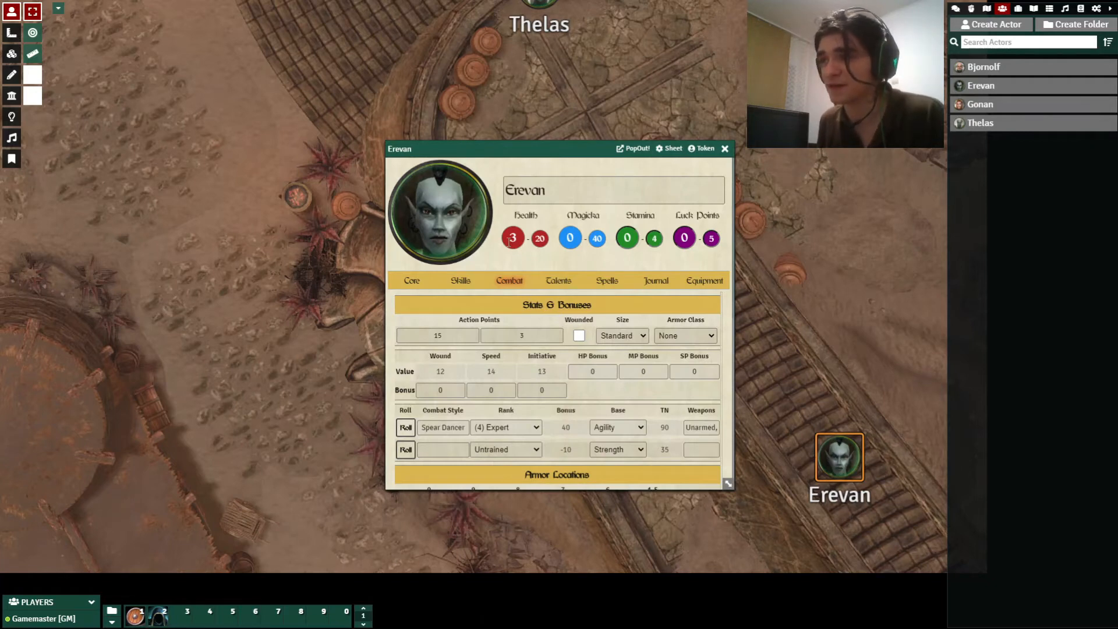
click(474, 336)
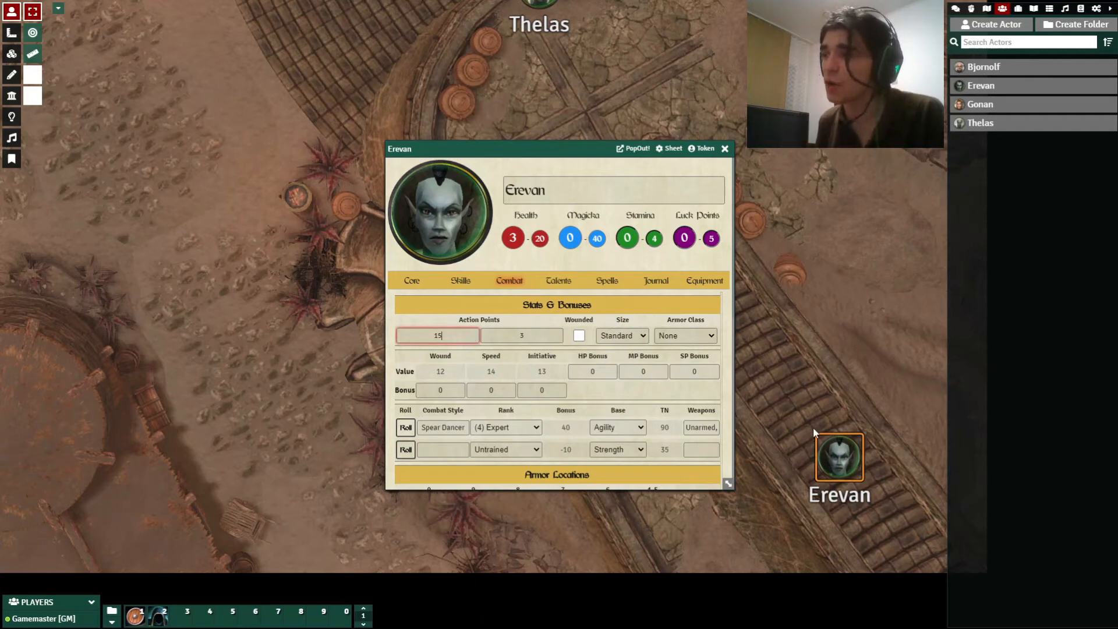
Set Erevan's health to 2 through the map token while the character sheet stays open
right_click(832, 460)
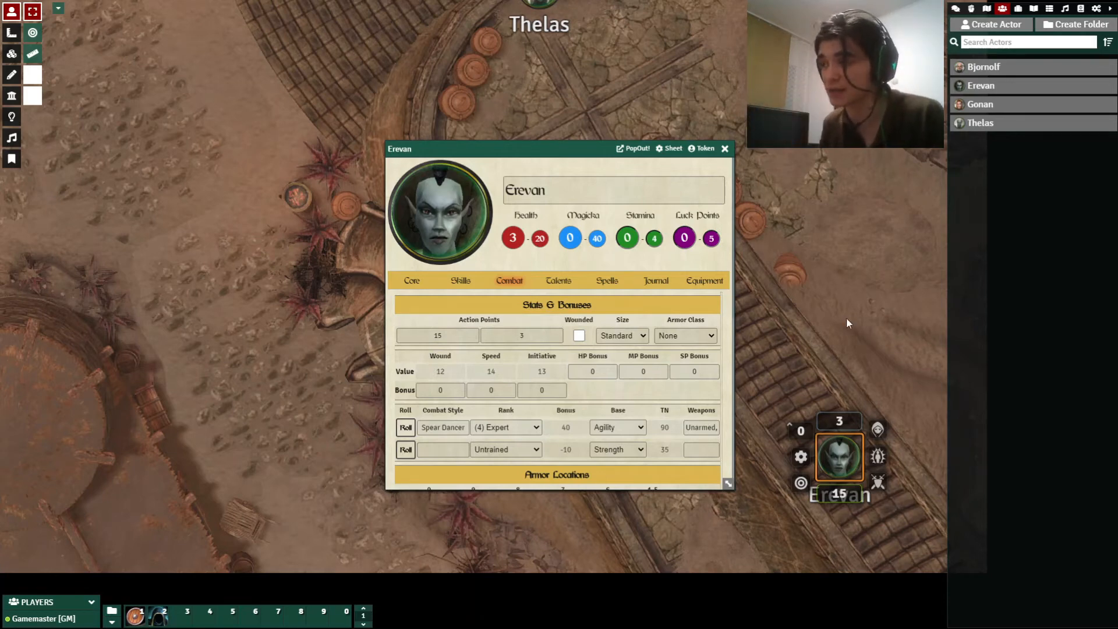
click(846, 323)
right_click(845, 466)
click(839, 421)
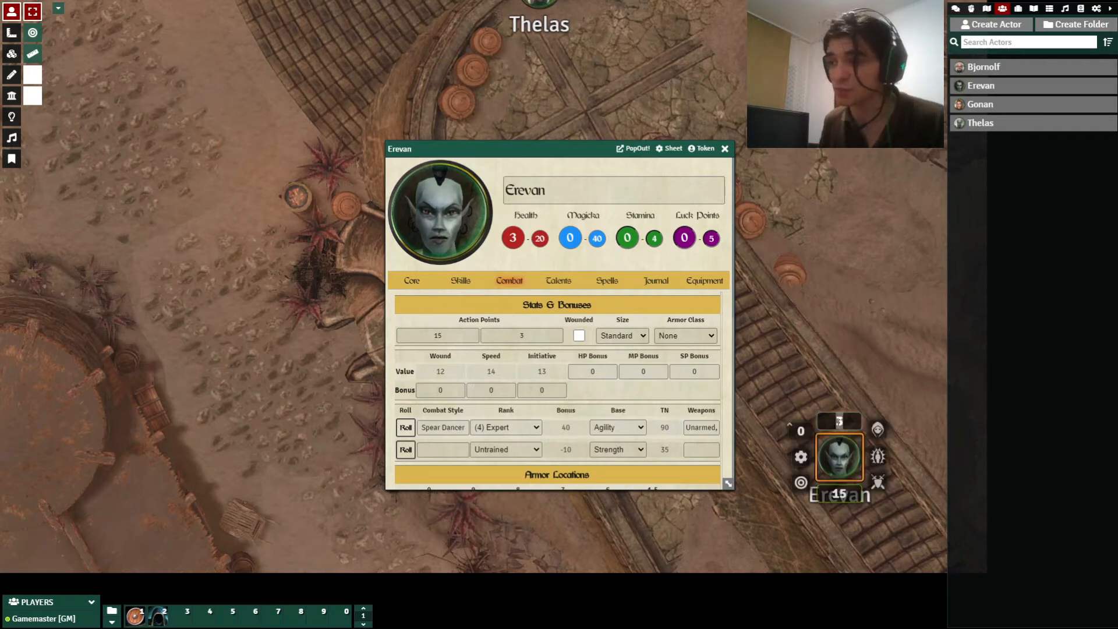
text(2)
key(Return)
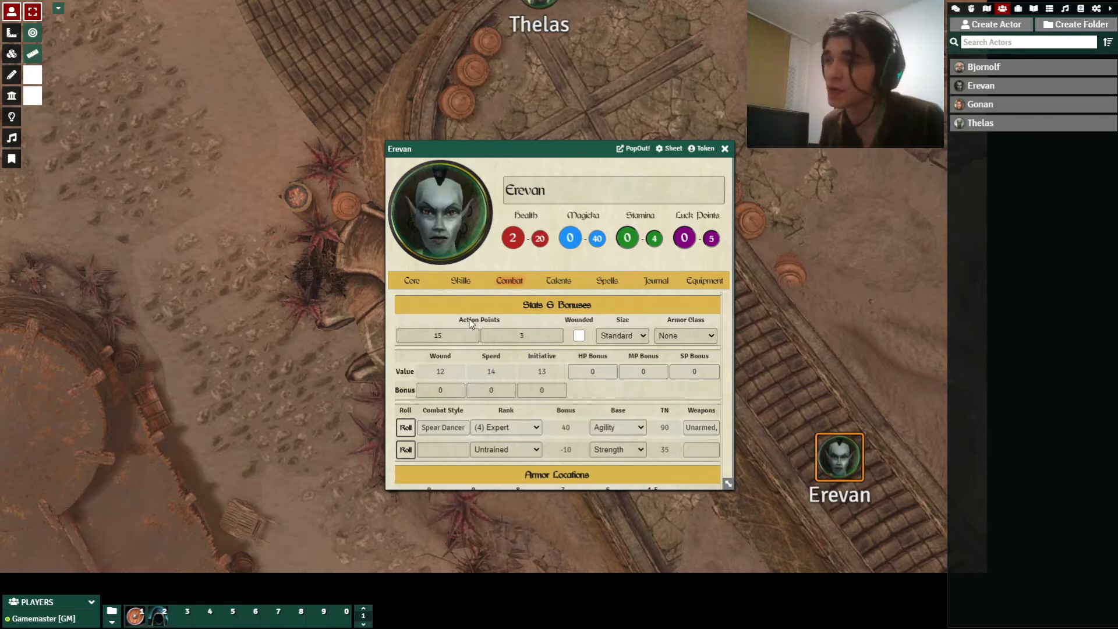
Look over Erevan's armor locations, prepared weapons and prepared spells, and open the talents text for editing
scroll(512, 319, down, 5)
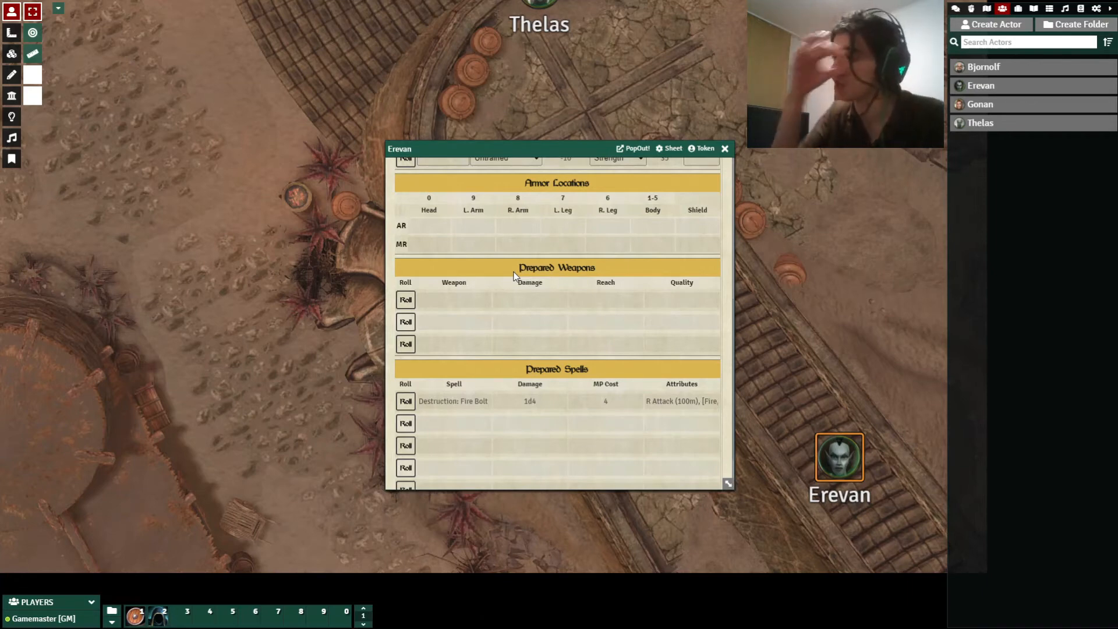
scroll(514, 277, up, 5)
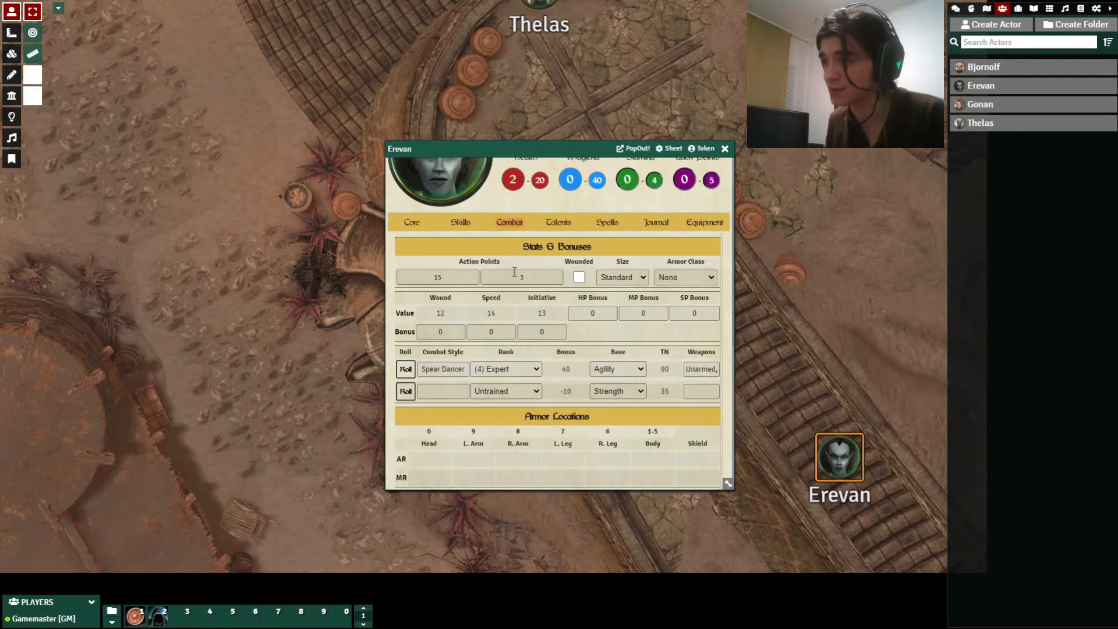
click(547, 282)
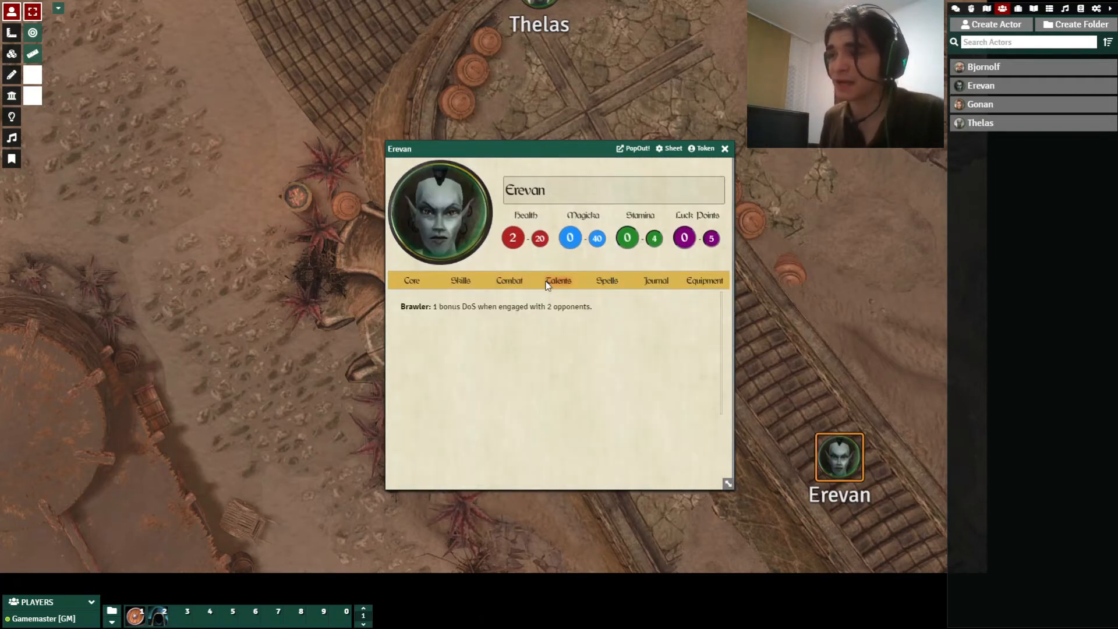
mouse_move(696, 339)
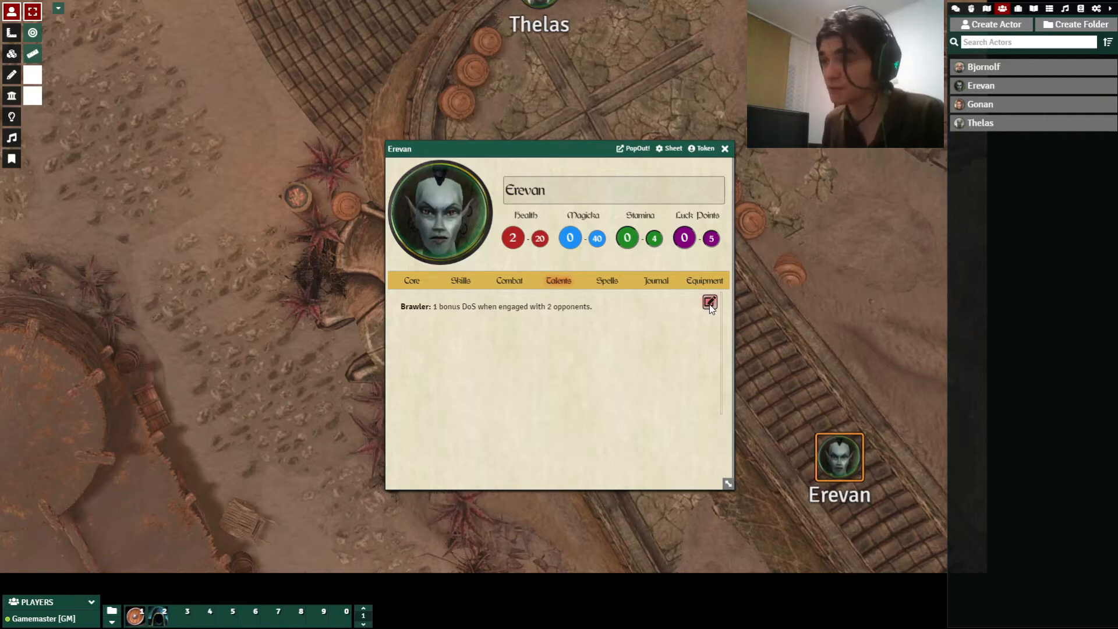
click(693, 343)
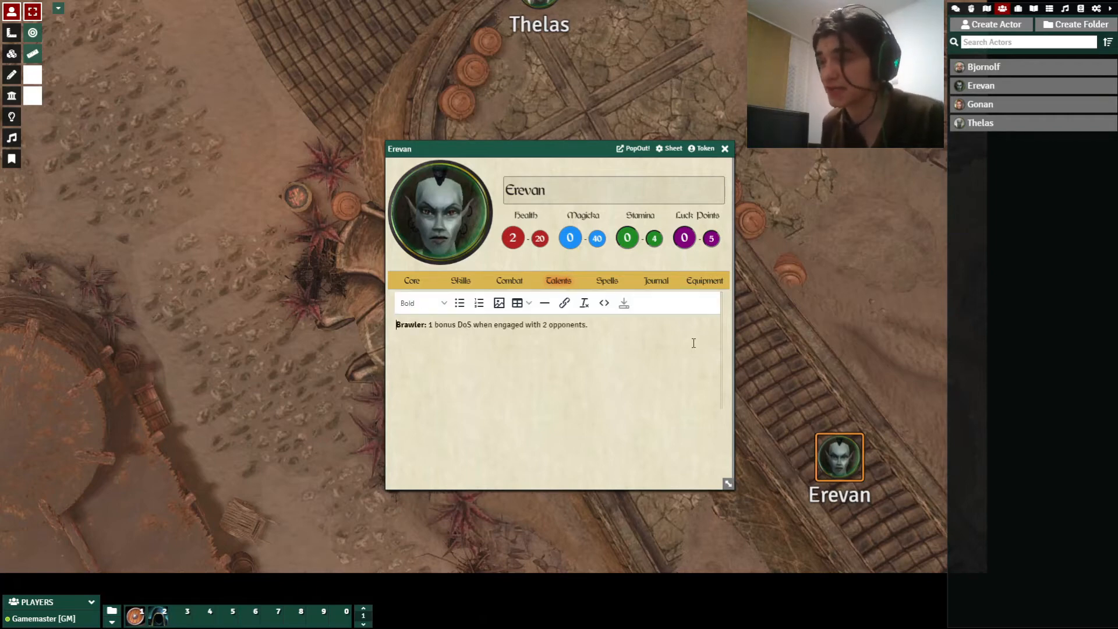
Look through Erevan's spells by school, the journal page and the full equipment list with carry values
click(606, 282)
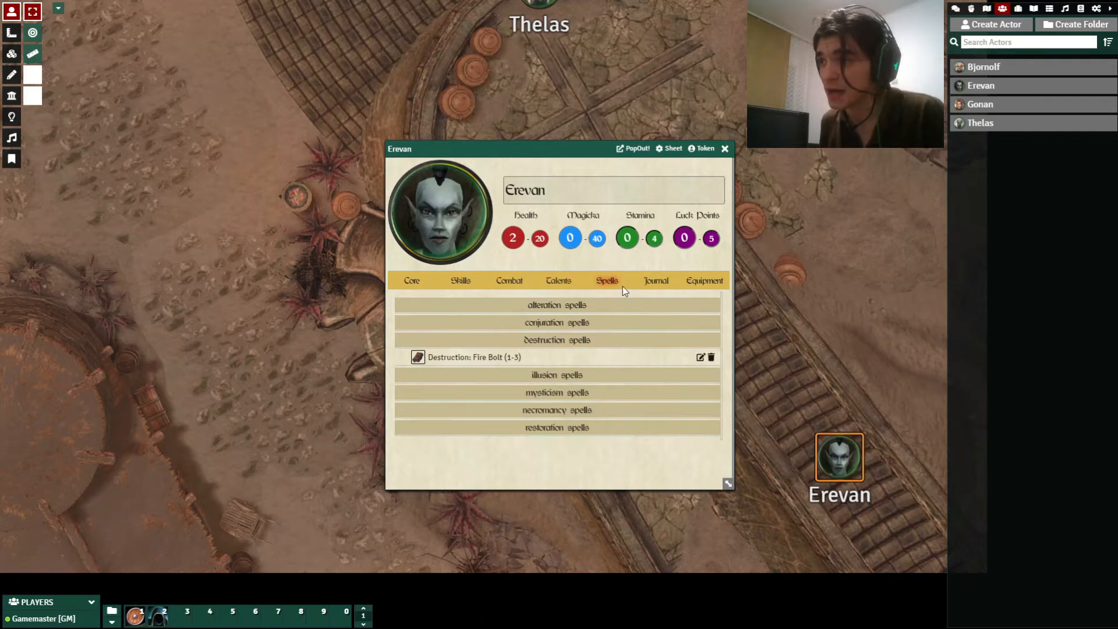
click(655, 281)
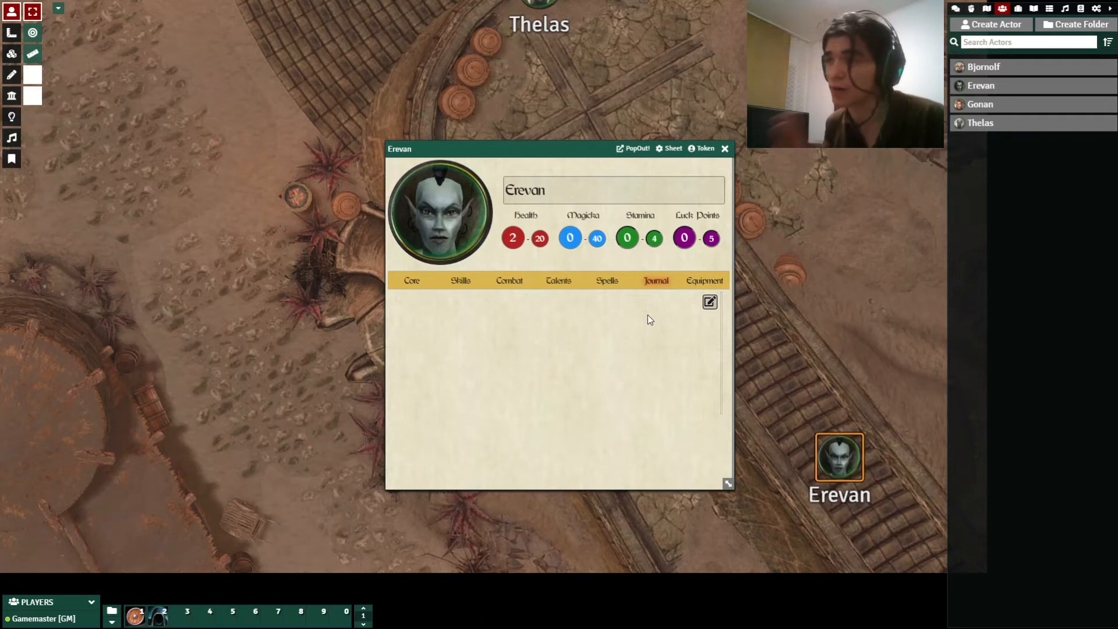
click(713, 285)
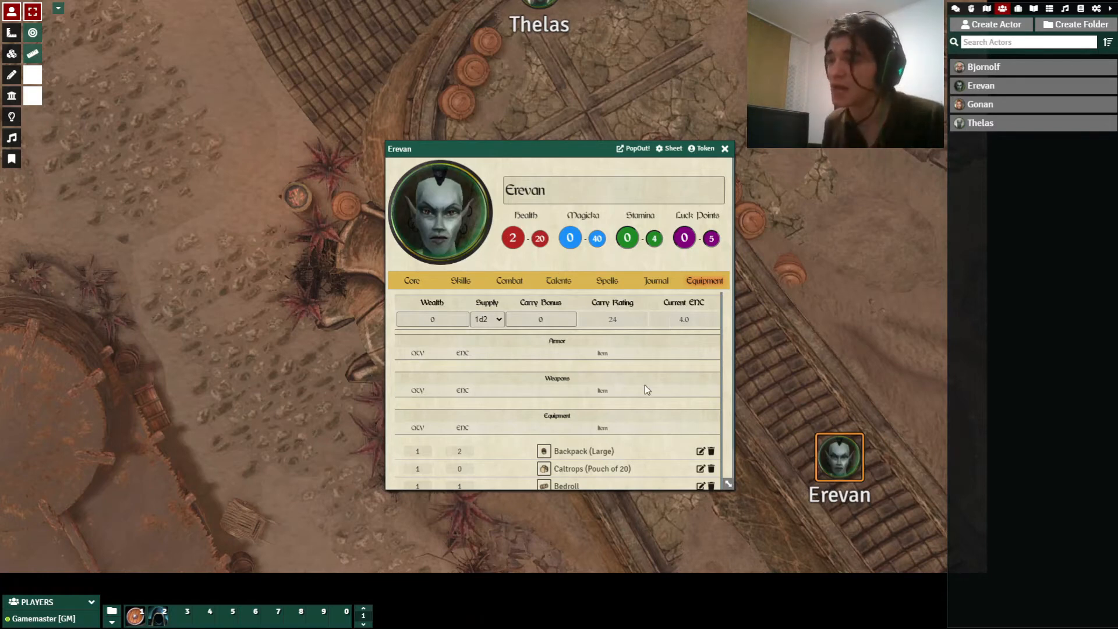
scroll(645, 385, down, 1)
scroll(623, 441, down, 1)
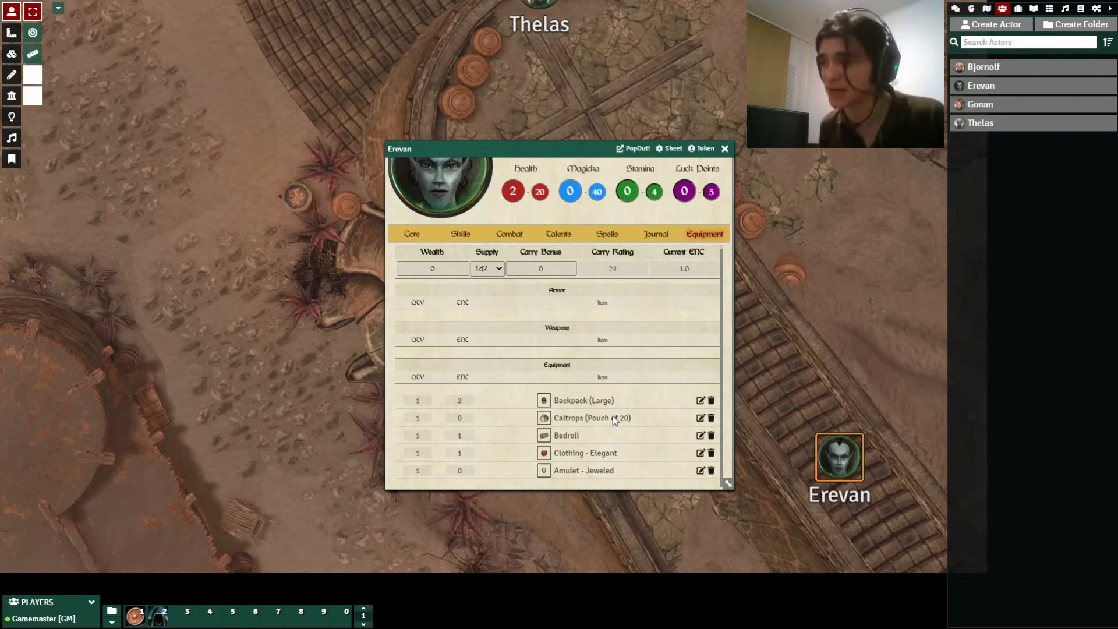
Search the Items compendium for "spear" and add the Dwemer Spear to Erevan's equipment, keeping the sheet clear of the compendium window
drag(539, 151, 391, 160)
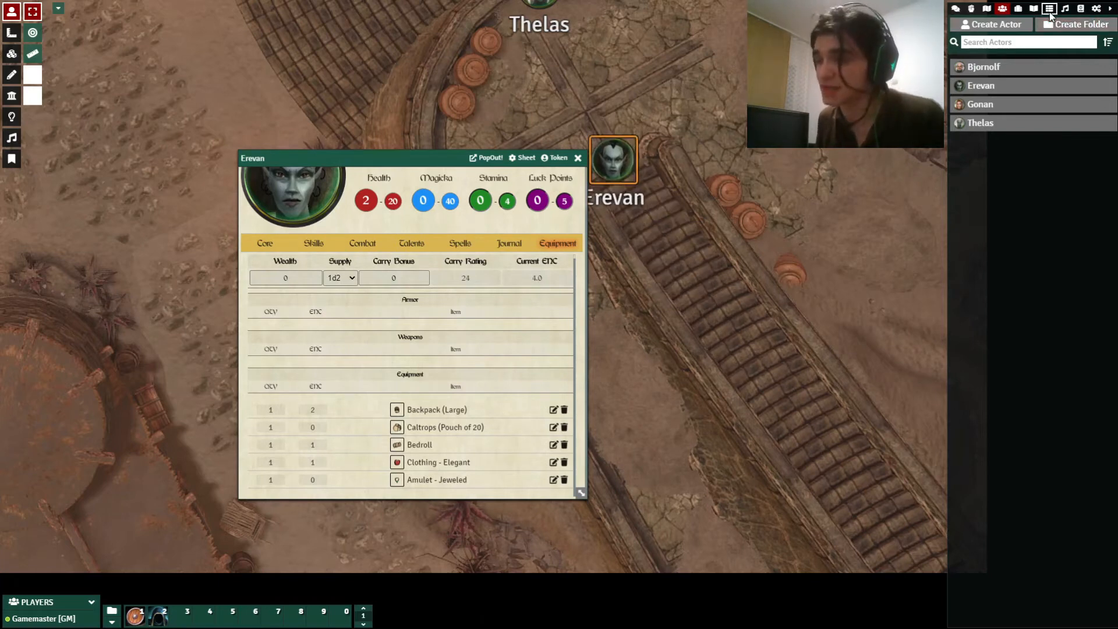
click(1081, 9)
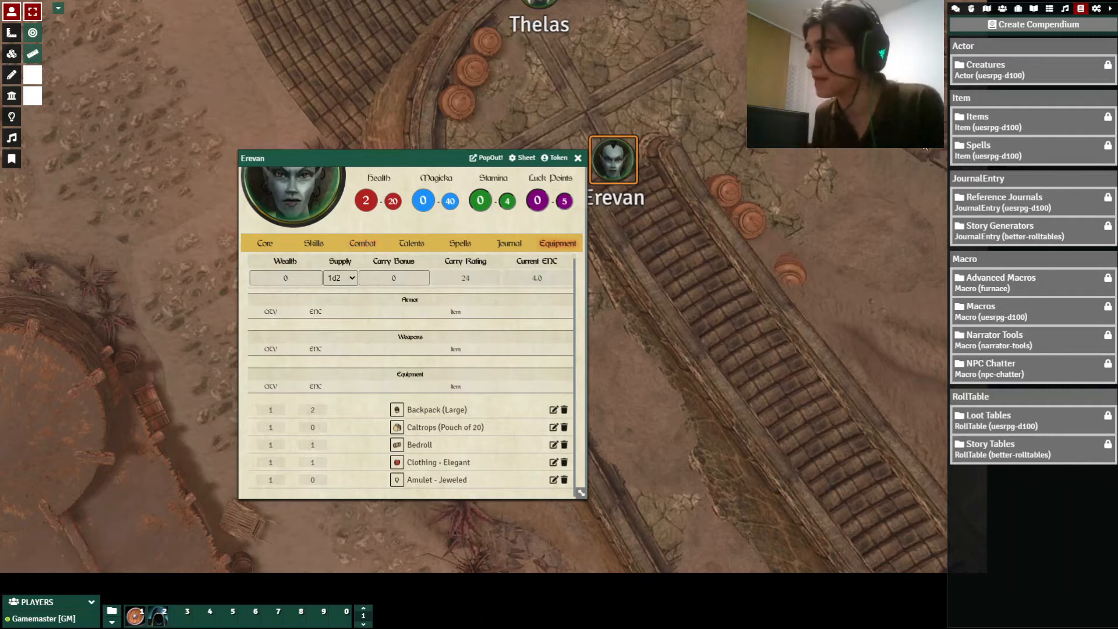
click(984, 121)
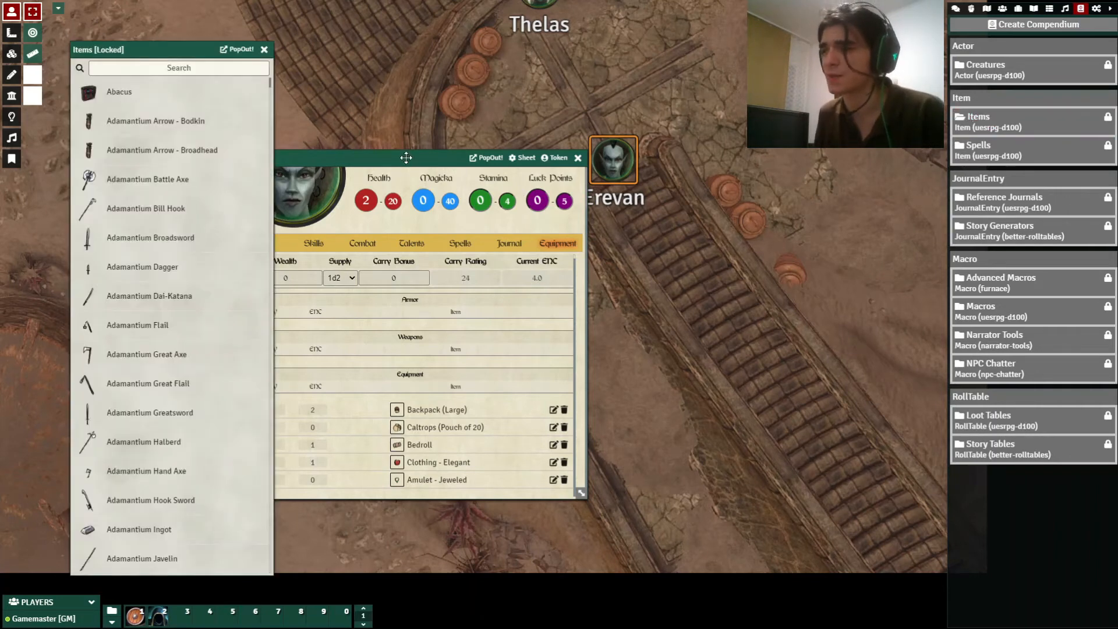
click(242, 69)
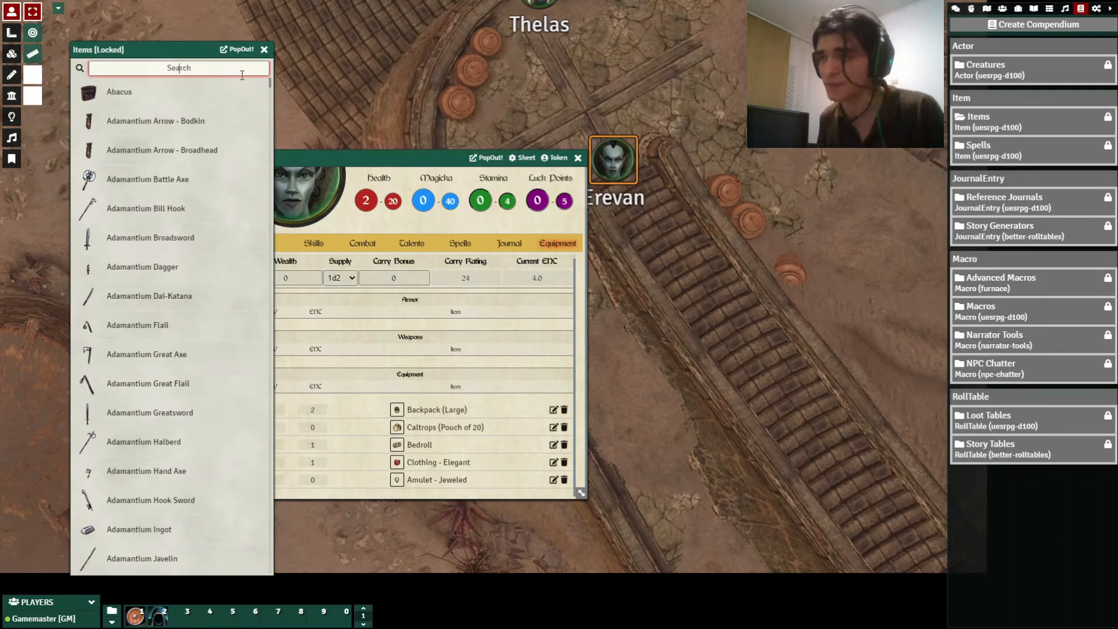
text(spear)
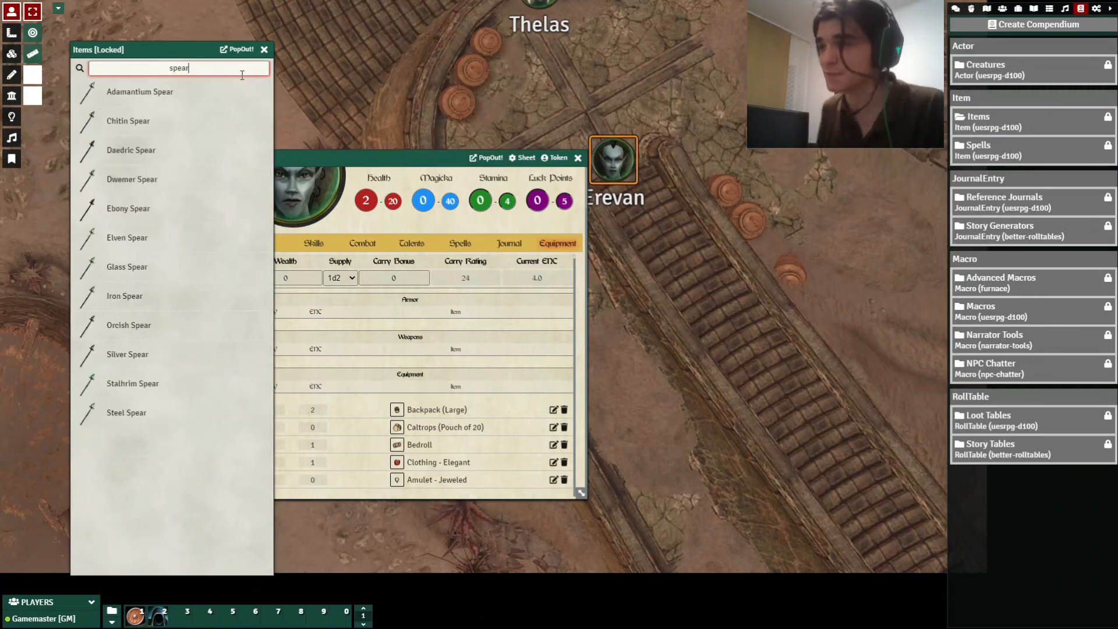
drag(162, 183, 401, 358)
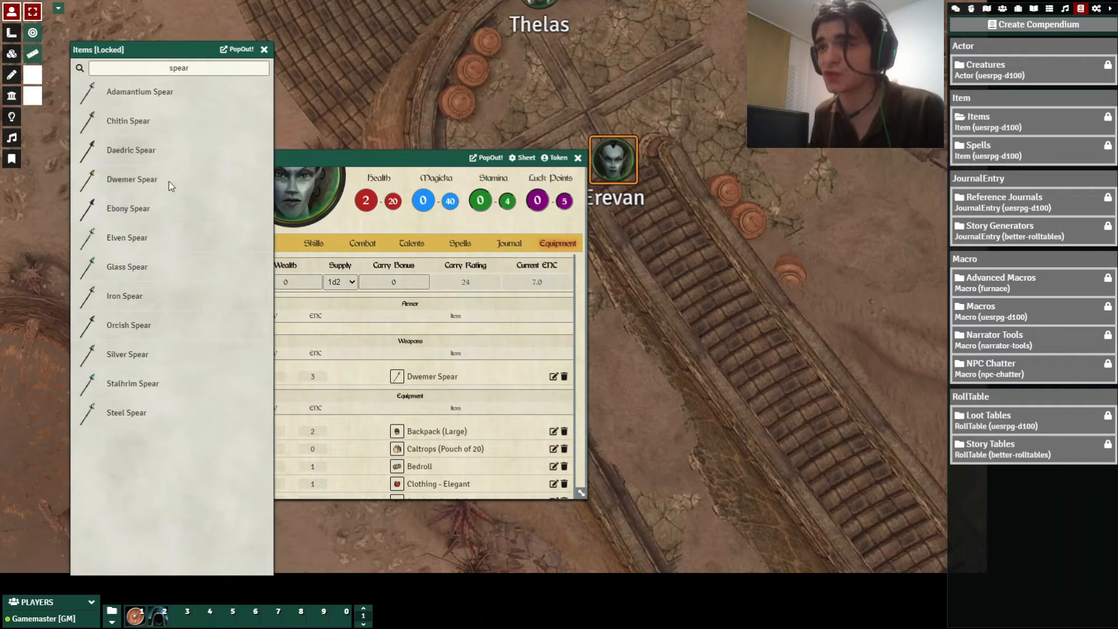
drag(310, 161, 477, 153)
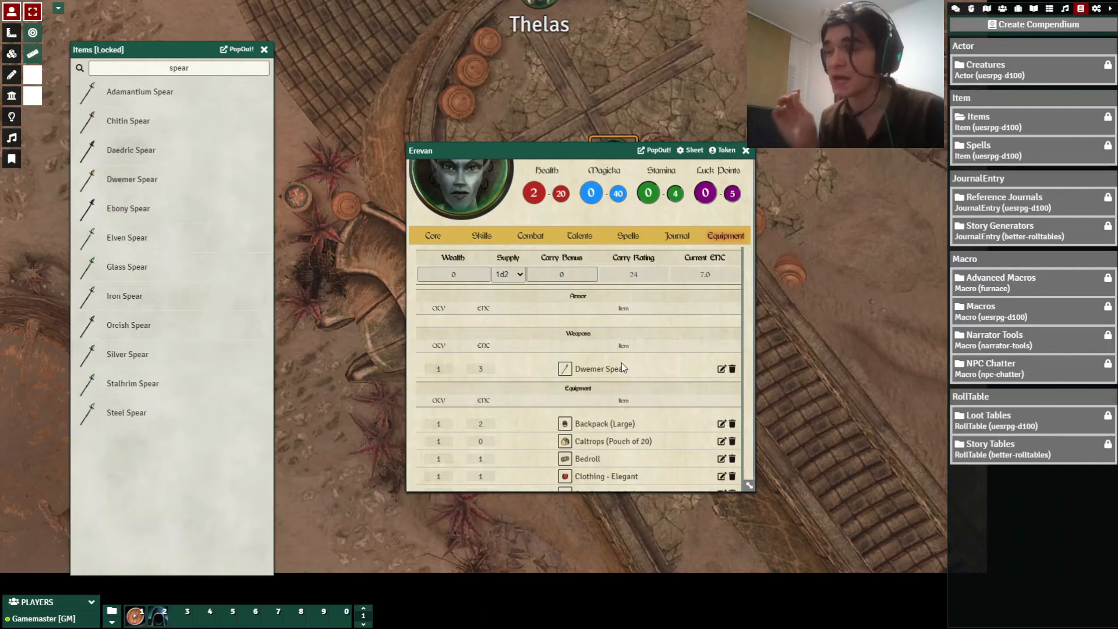
Search the Items compendium for "bonemold" and add one Partial Bonemold Armor and two Partial Bonemold Boots to Erevan's equipment
double_click(227, 70)
text(bonemold)
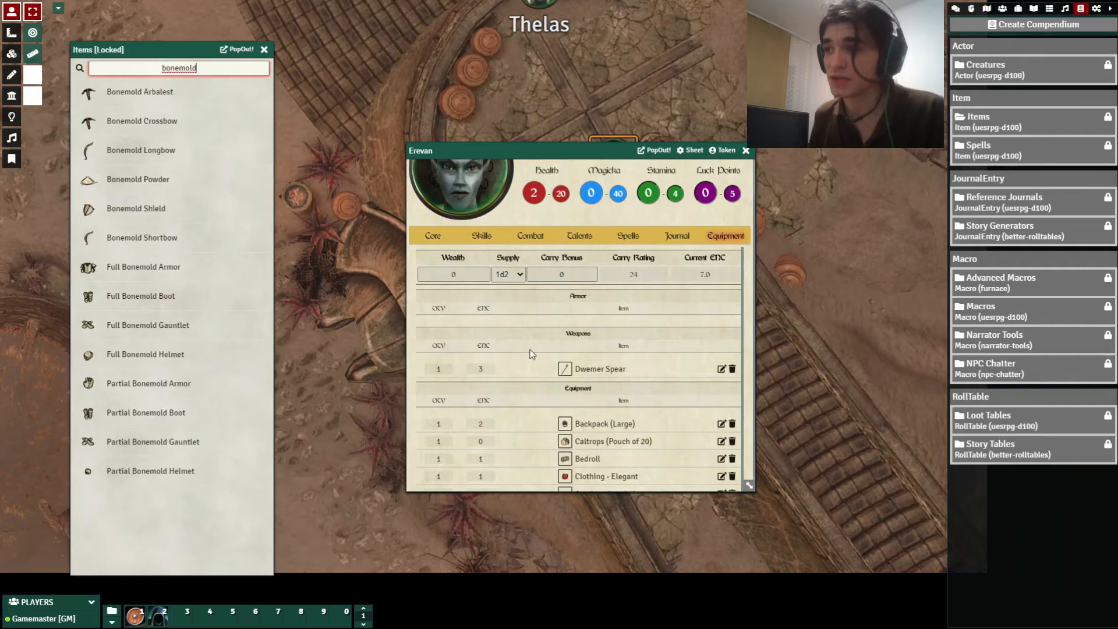
scroll(530, 349, up, 1)
drag(183, 382, 183, 381)
drag(597, 361, 596, 361)
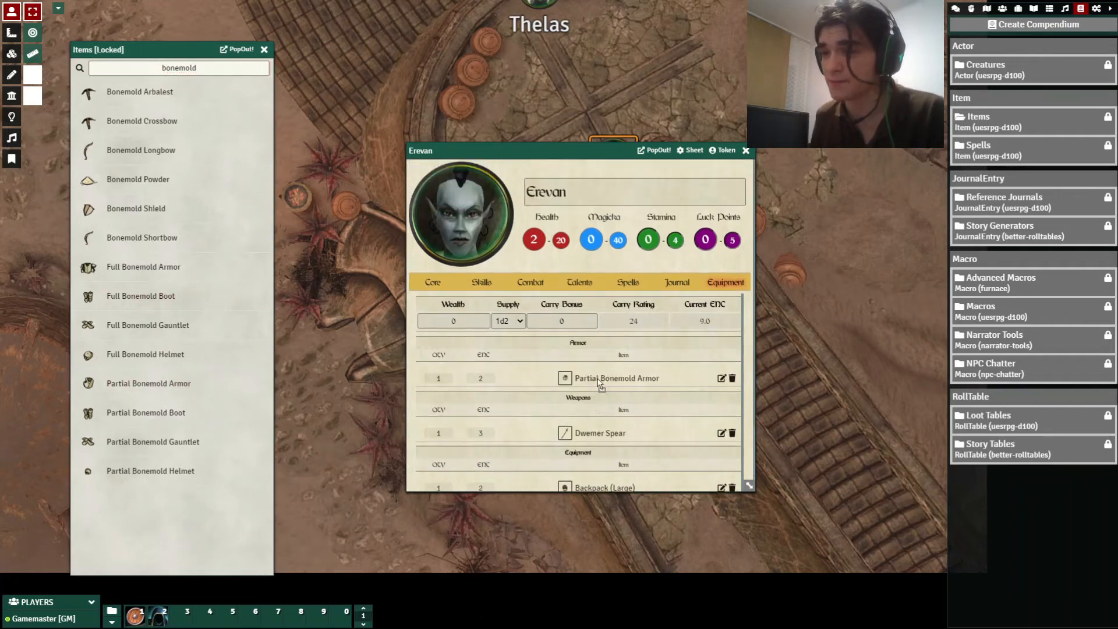
drag(606, 411, 575, 429)
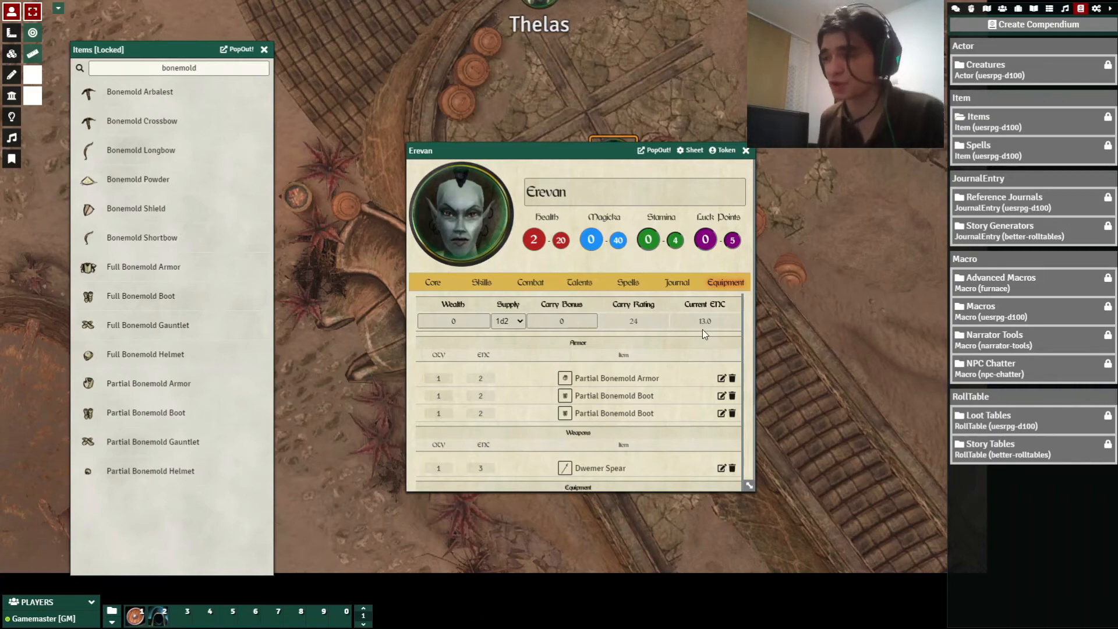
Look over Erevan's combat stats, armor locations and prepared weapons, and open the Dwemer Spear's details from the equipment list
click(533, 288)
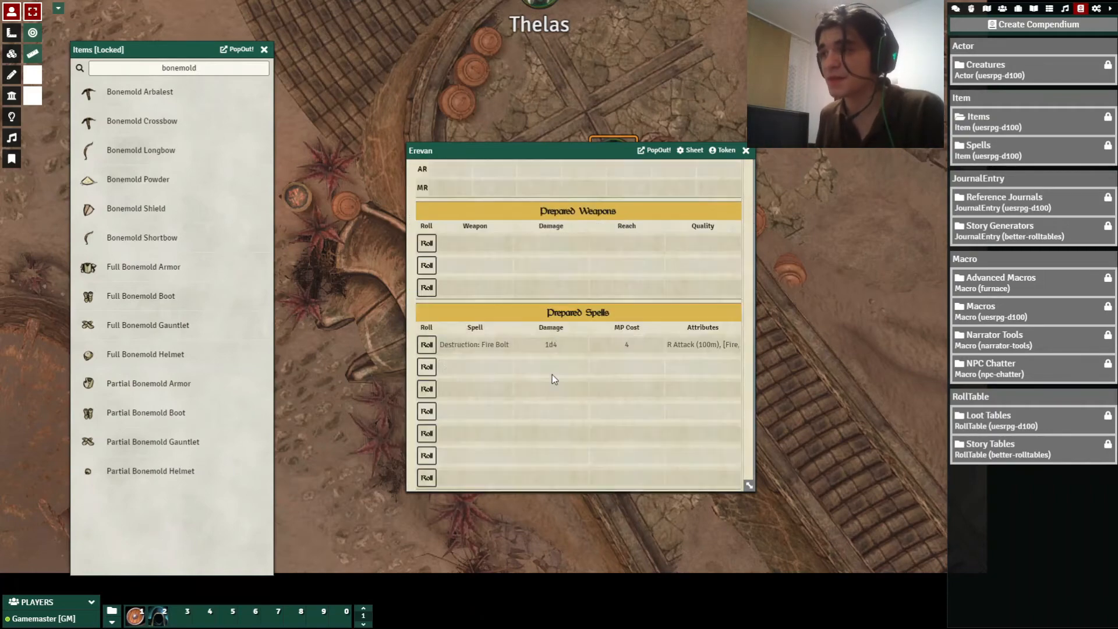
scroll(552, 375, down, 5)
scroll(568, 271, up, 5)
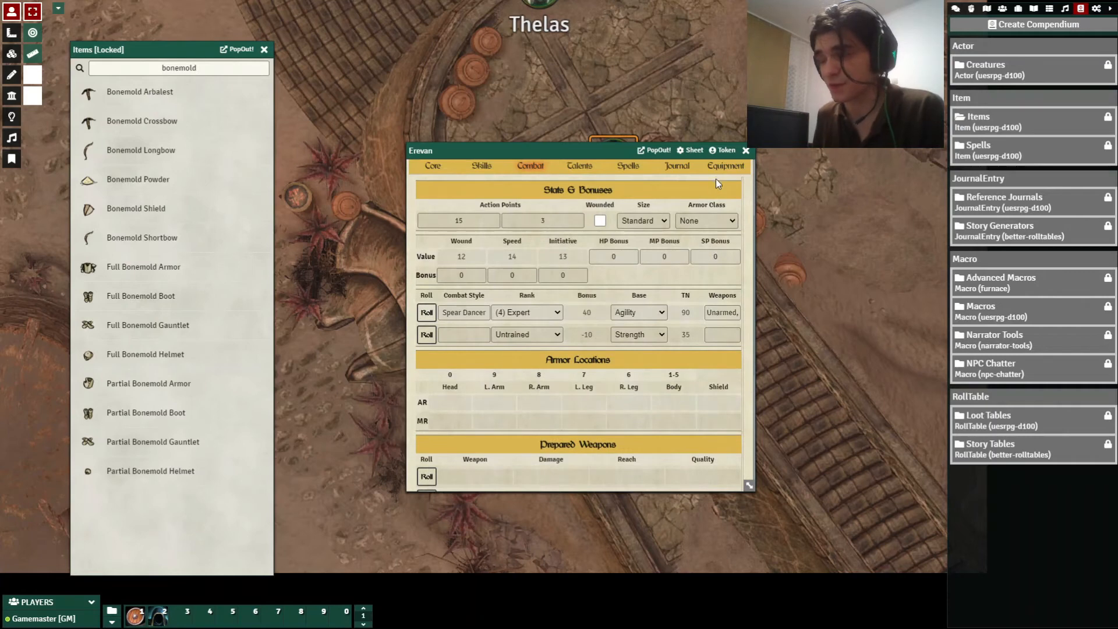
click(726, 166)
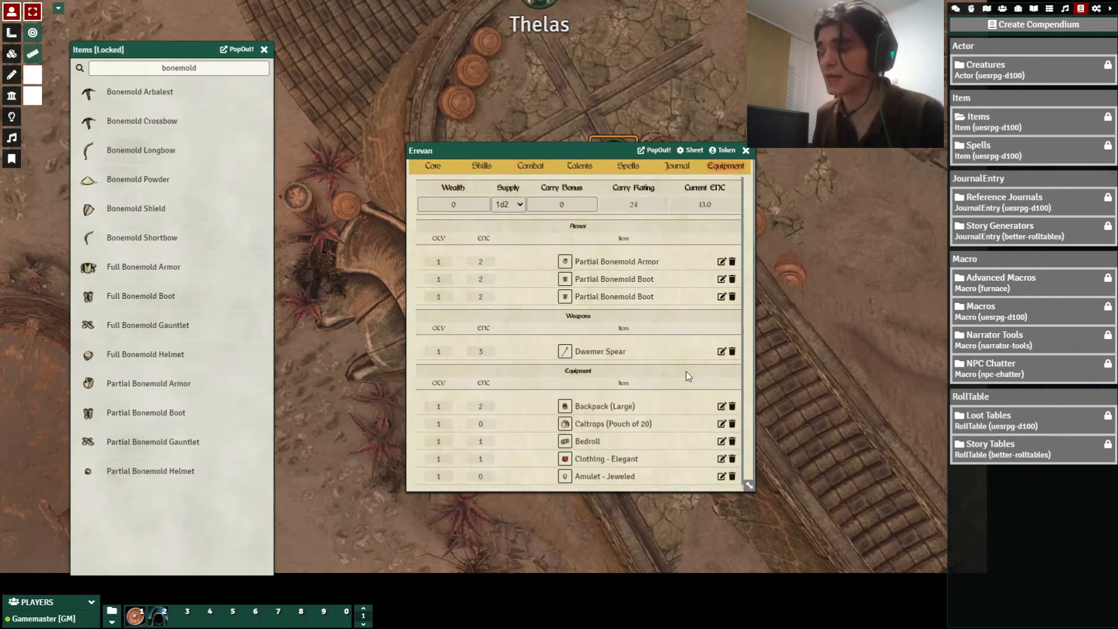
click(721, 352)
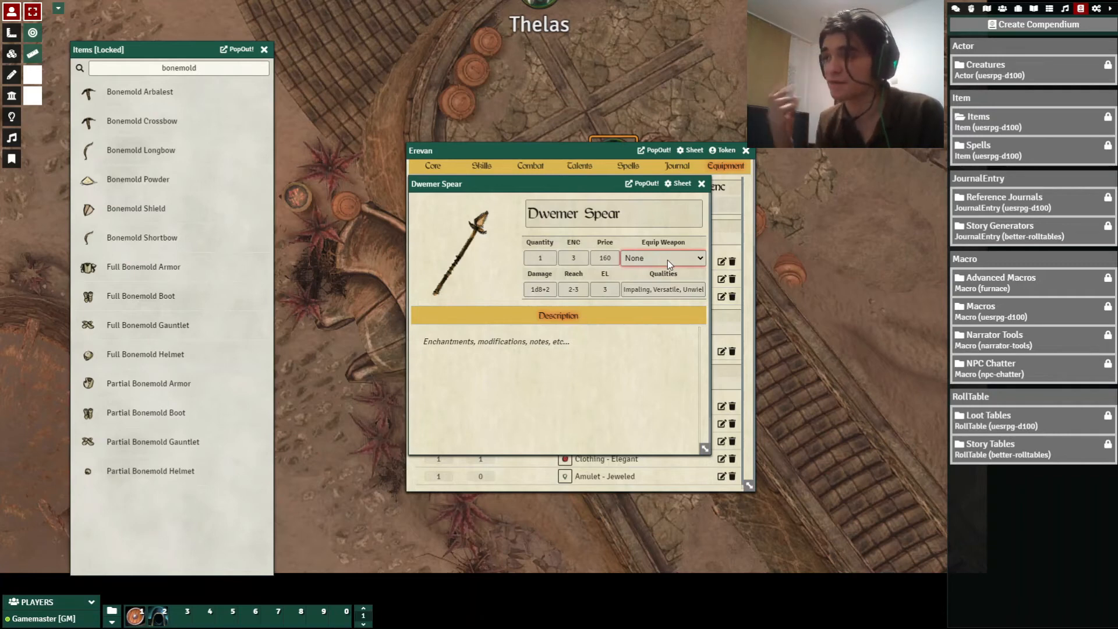
Search the Items compendium for "sword" and add the Chitin Broadsword to Erevan's equipment
click(207, 67)
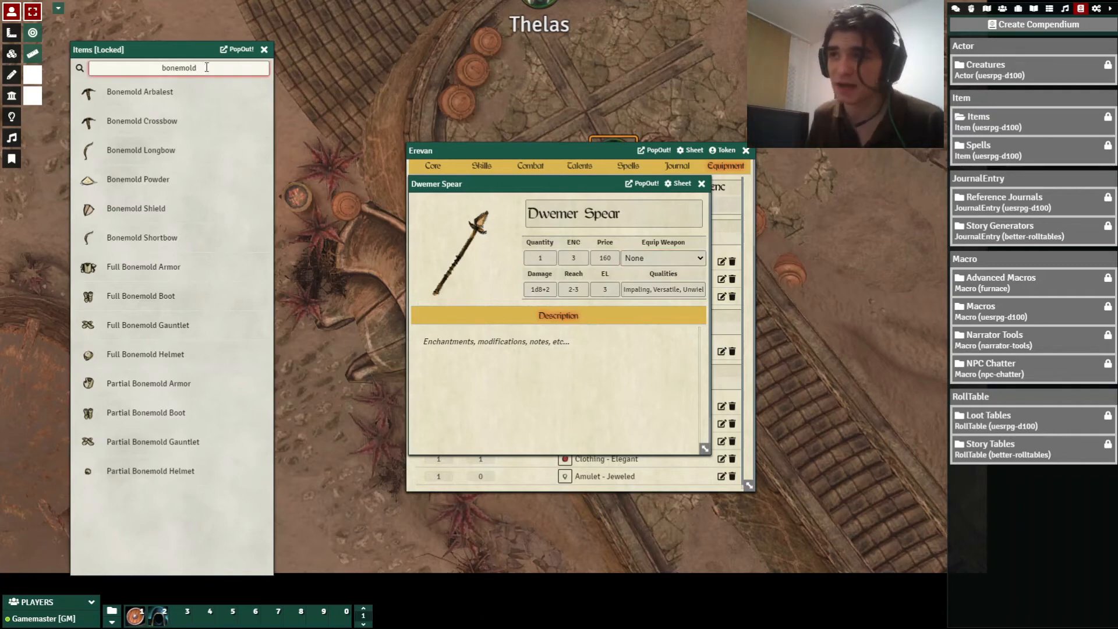
key(BackSpace)
key(BackSpace)
key(BackSpace)
key(BackSpace)
key(BackSpace)
key(BackSpace)
key(BackSpace)
key(BackSpace)
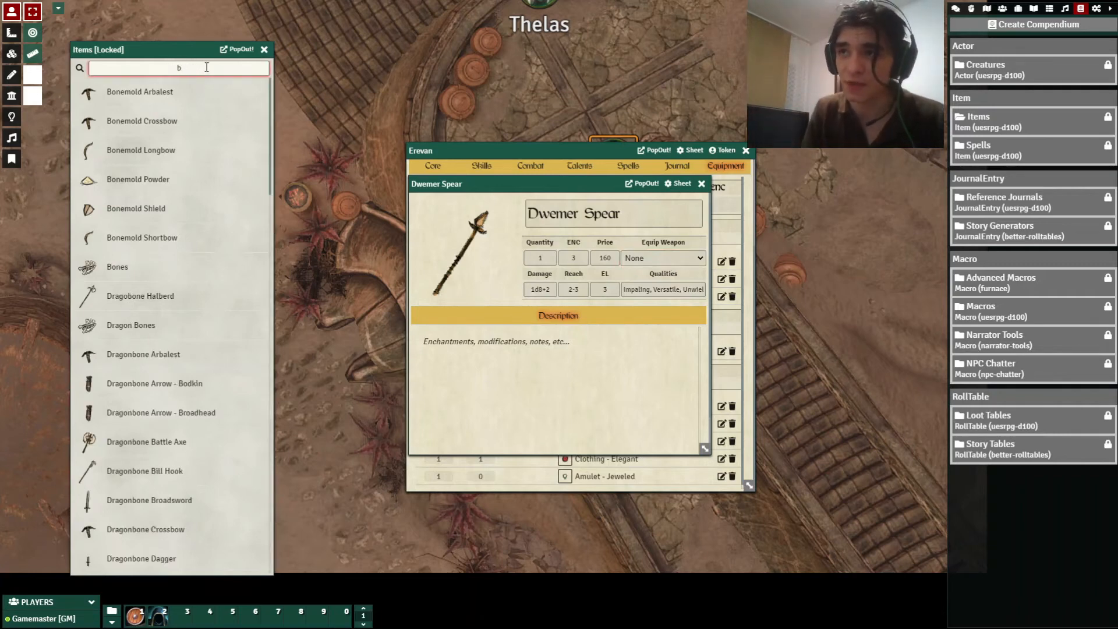
text(sword)
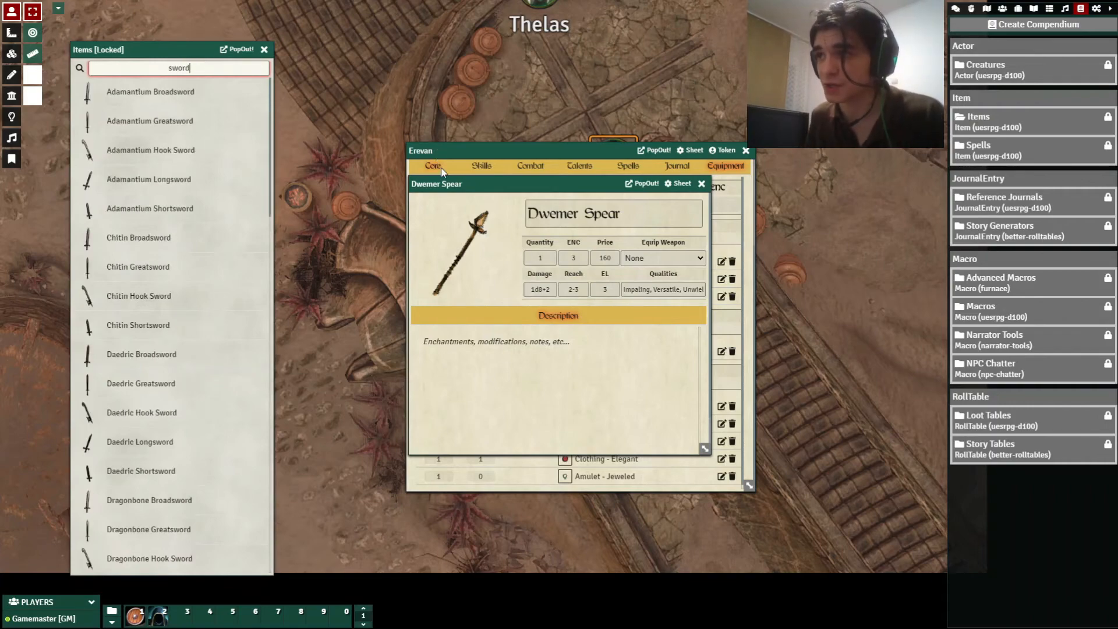
drag(455, 179, 697, 97)
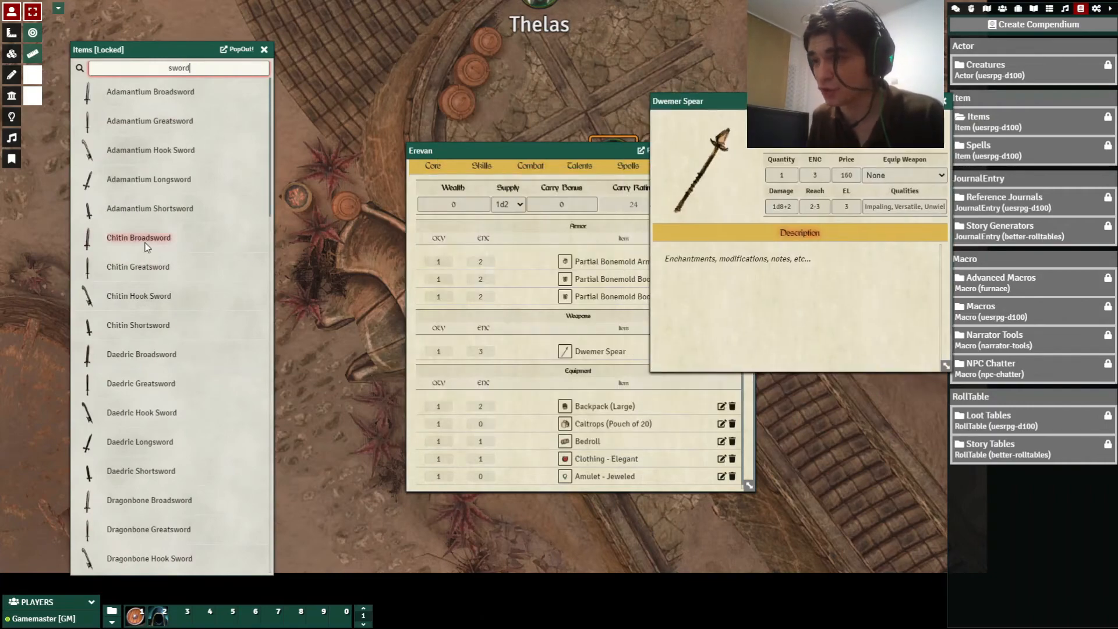
drag(146, 240, 511, 348)
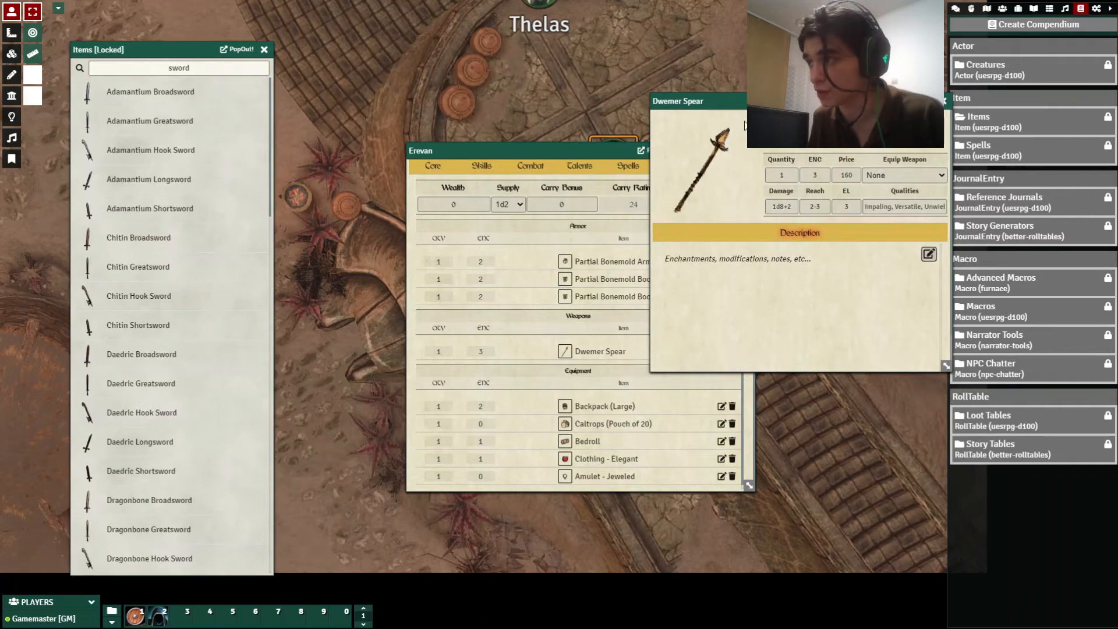
Equip the Dwemer Spear as Primary Weapon
drag(780, 101, 819, 99)
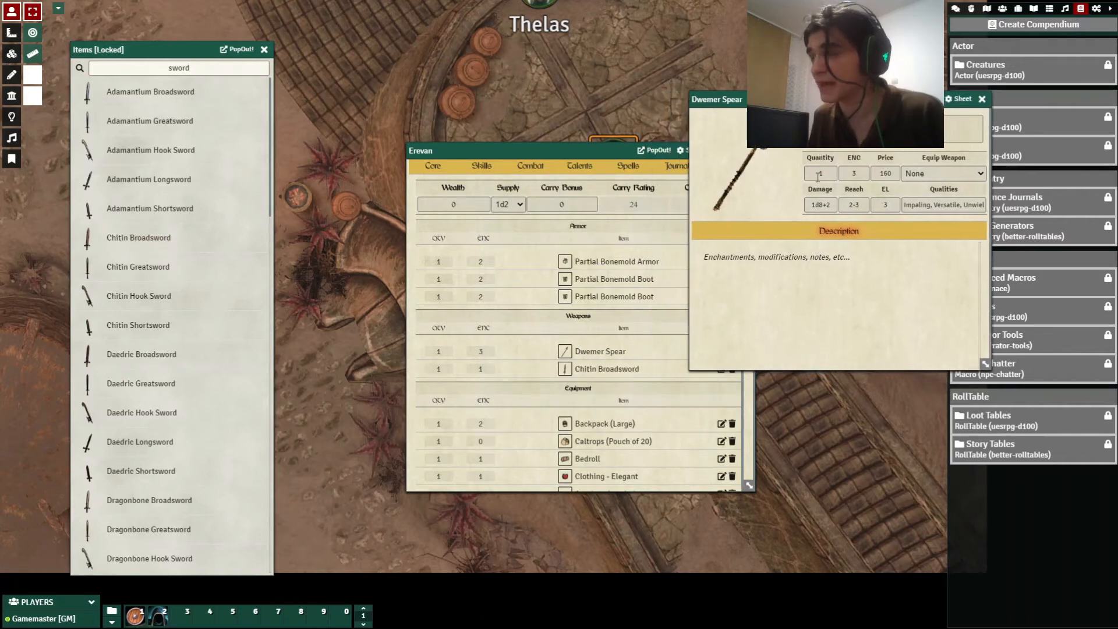
click(952, 176)
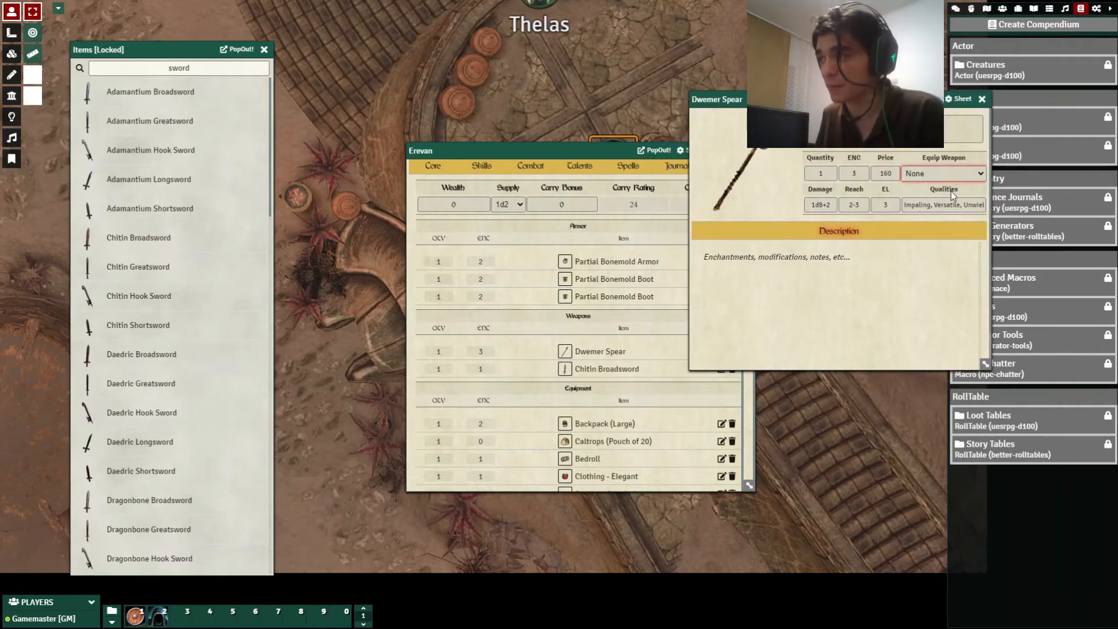
click(952, 195)
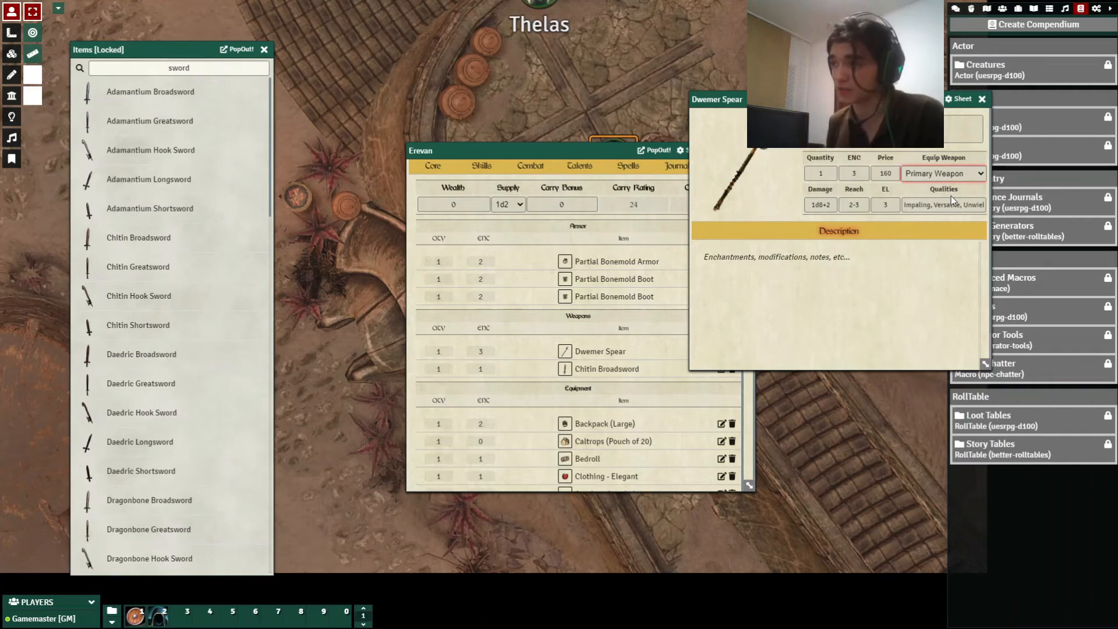
Equip the Chitin Broadsword in the second weapon slot and close both weapons' detail windows
click(637, 368)
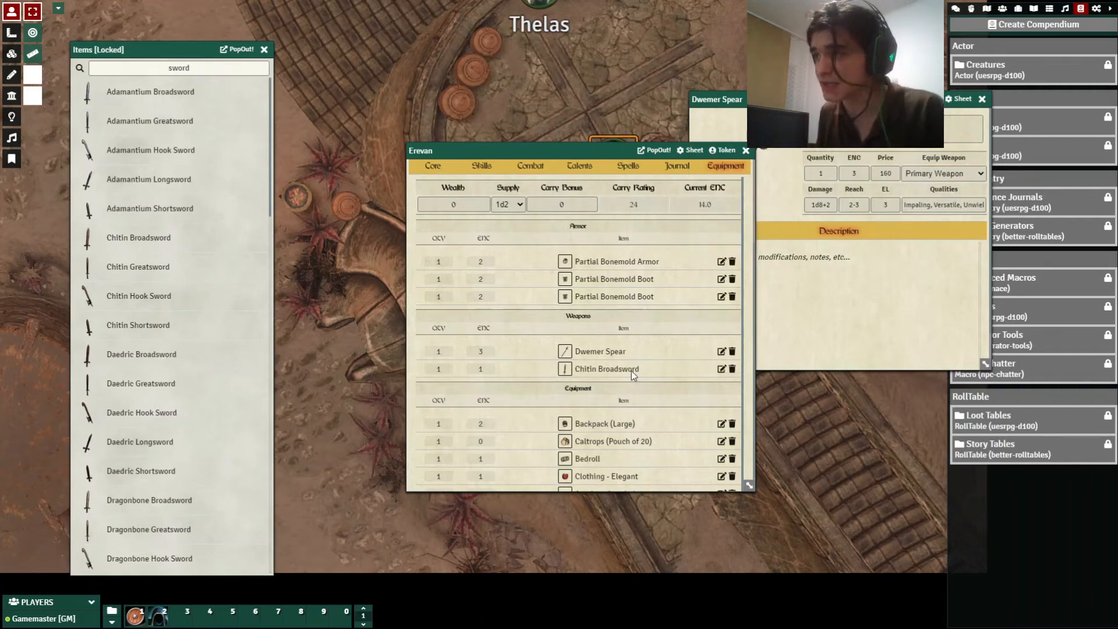
click(721, 369)
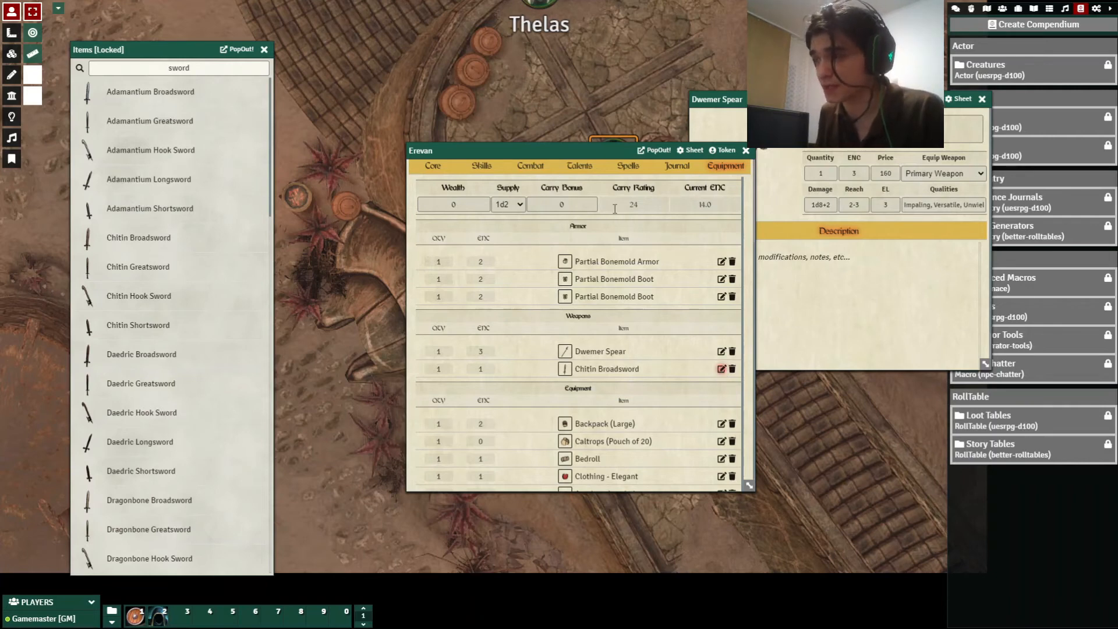
click(636, 265)
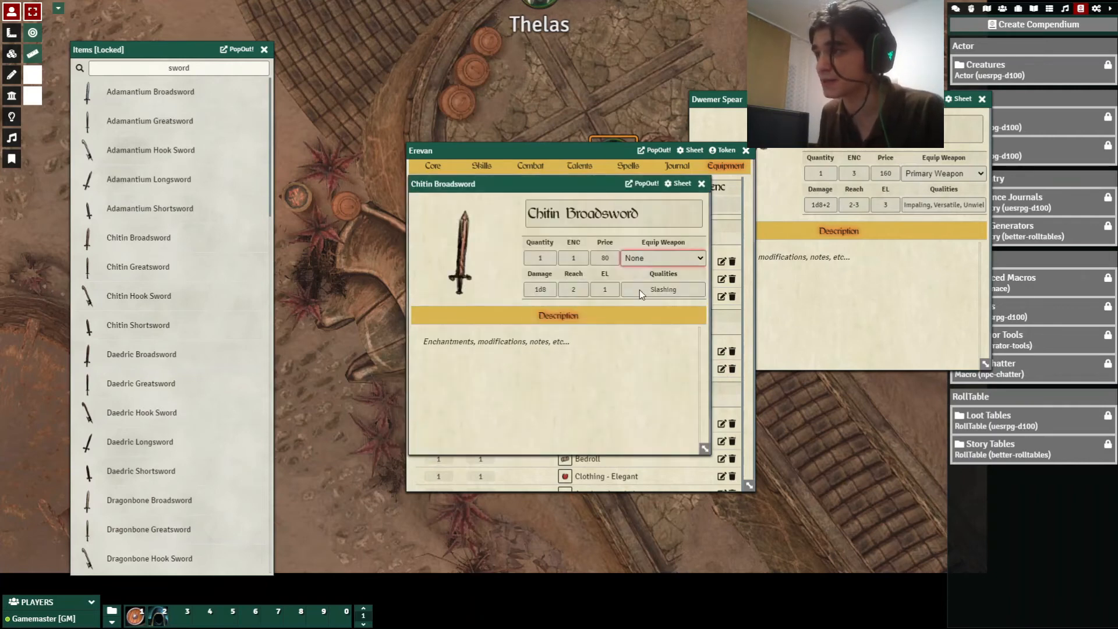
click(640, 289)
click(701, 183)
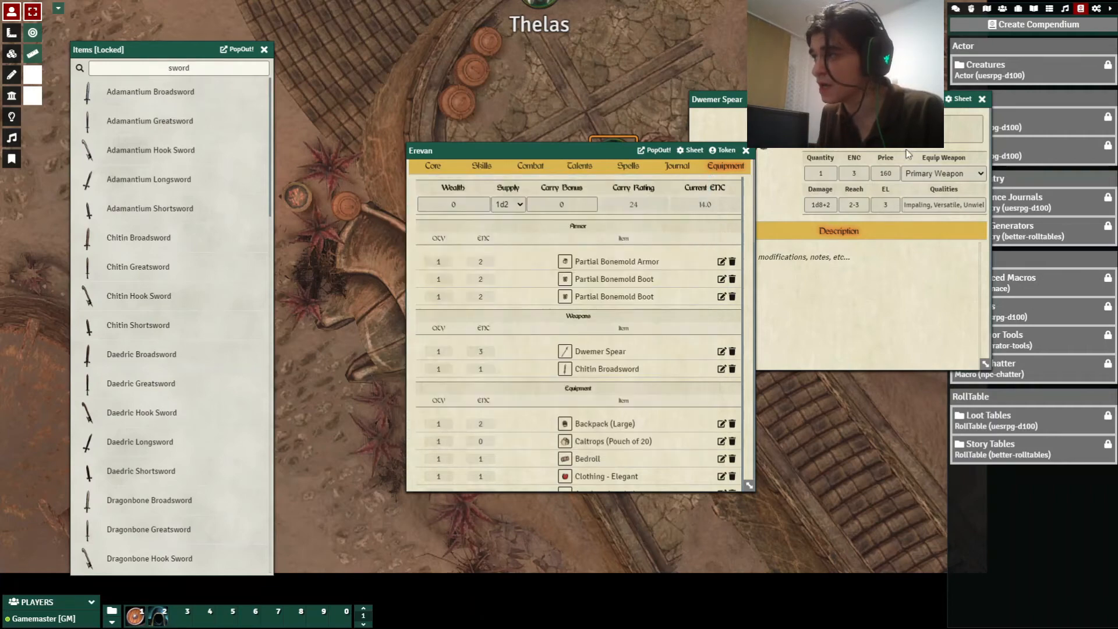
click(983, 99)
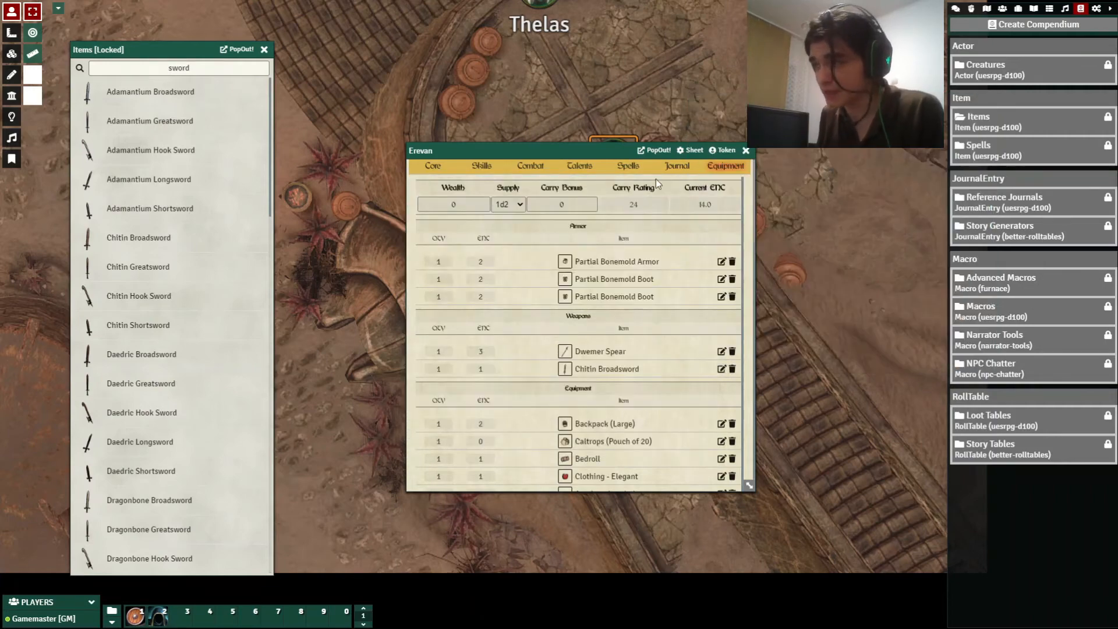
Review the prepared weapons in Erevan's combat section and roll for the Dwemer Spear
scroll(556, 202, up, 2)
click(530, 229)
scroll(546, 273, down, 4)
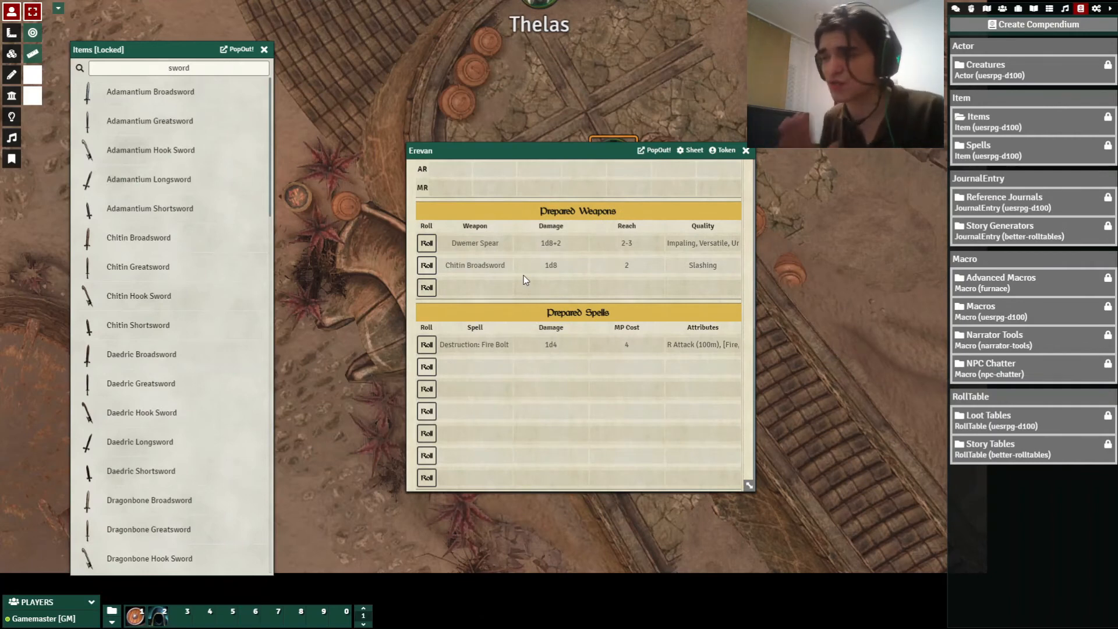
click(426, 243)
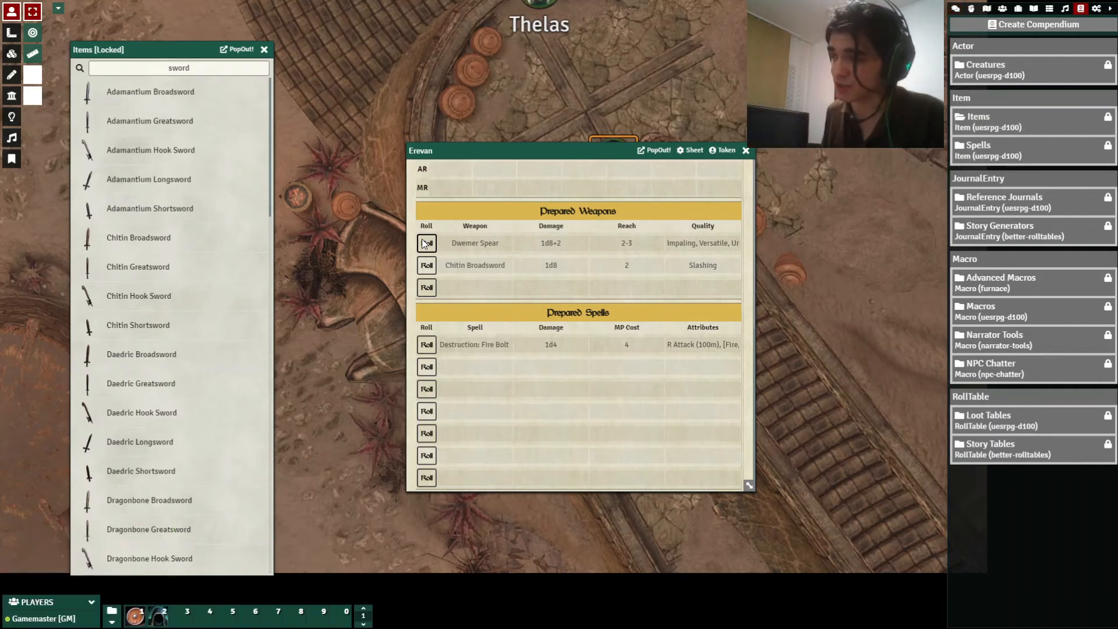
Equip the Partial Bonemold Armor as Chestplate and check Erevan's armor locations in the combat section
scroll(548, 263, up, 10)
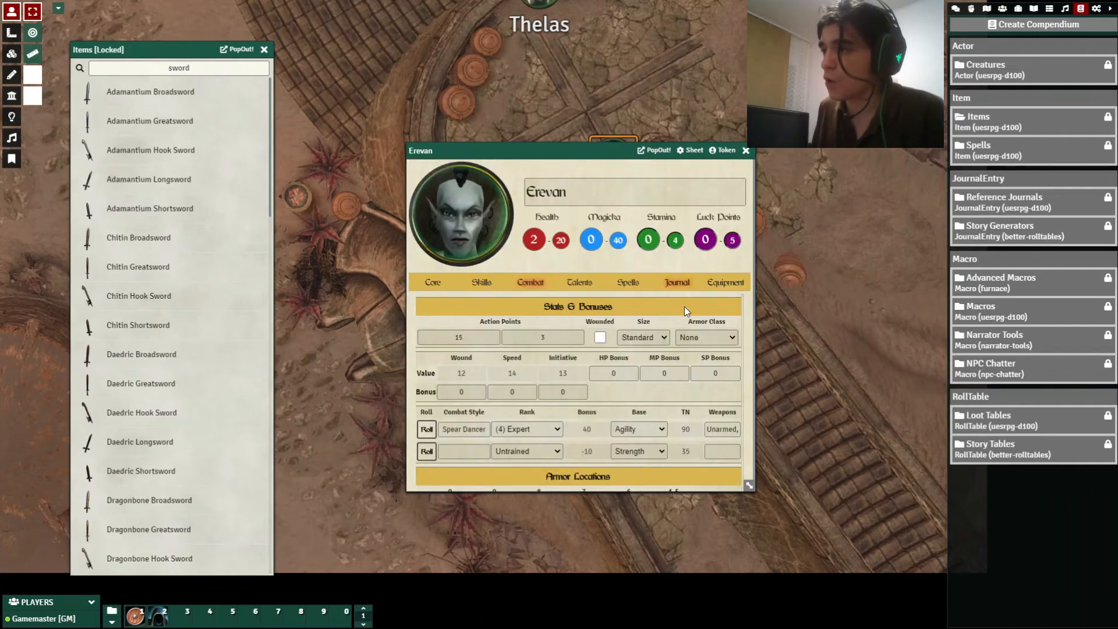
click(710, 287)
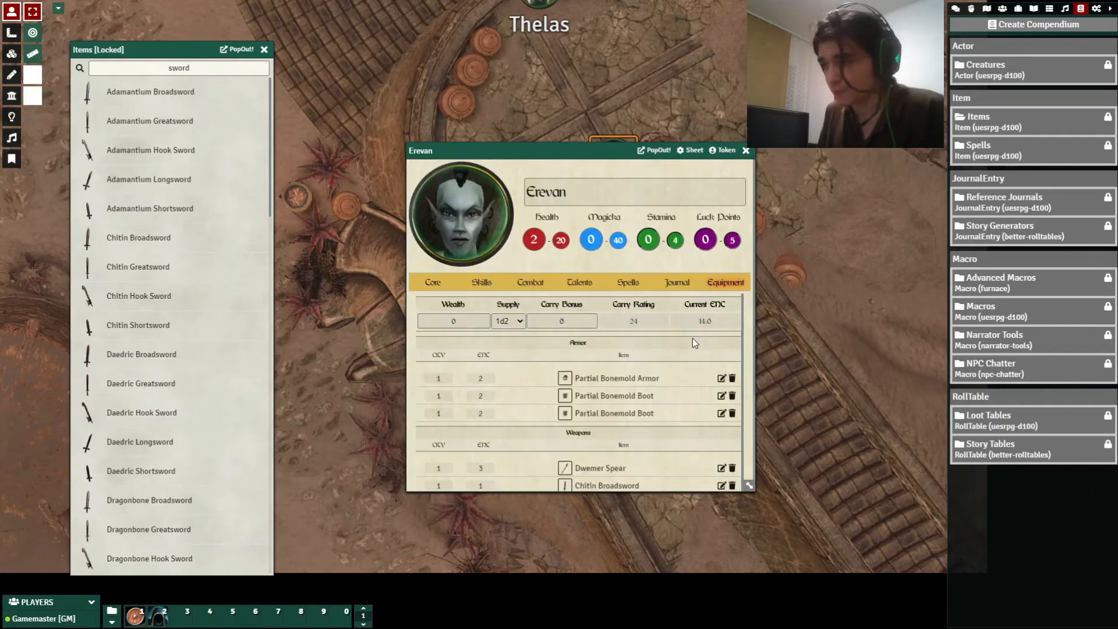
click(722, 379)
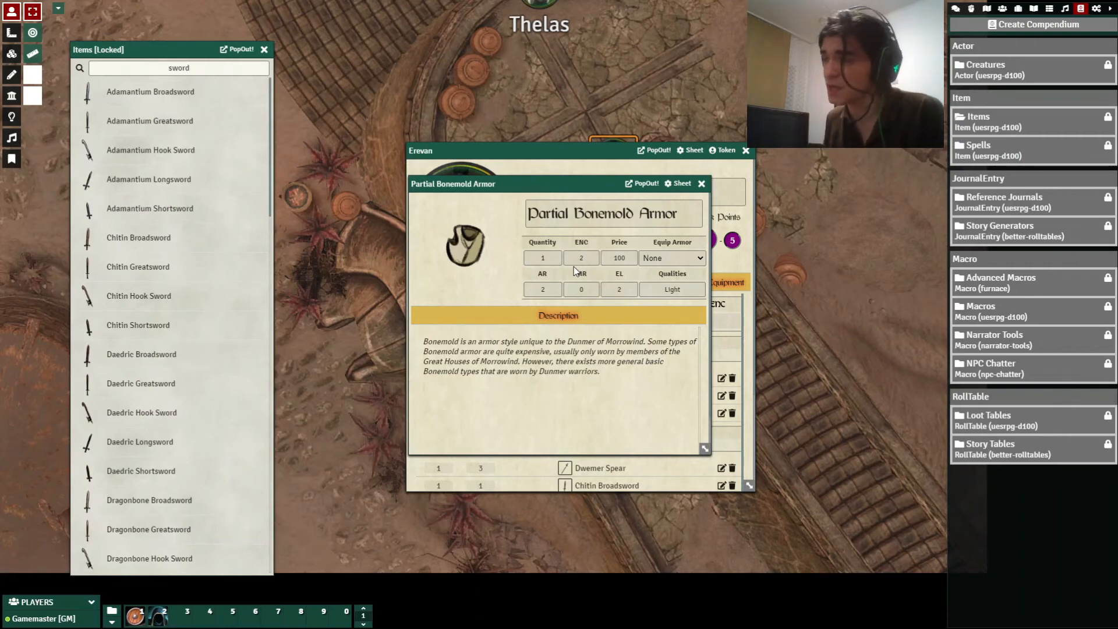
click(676, 257)
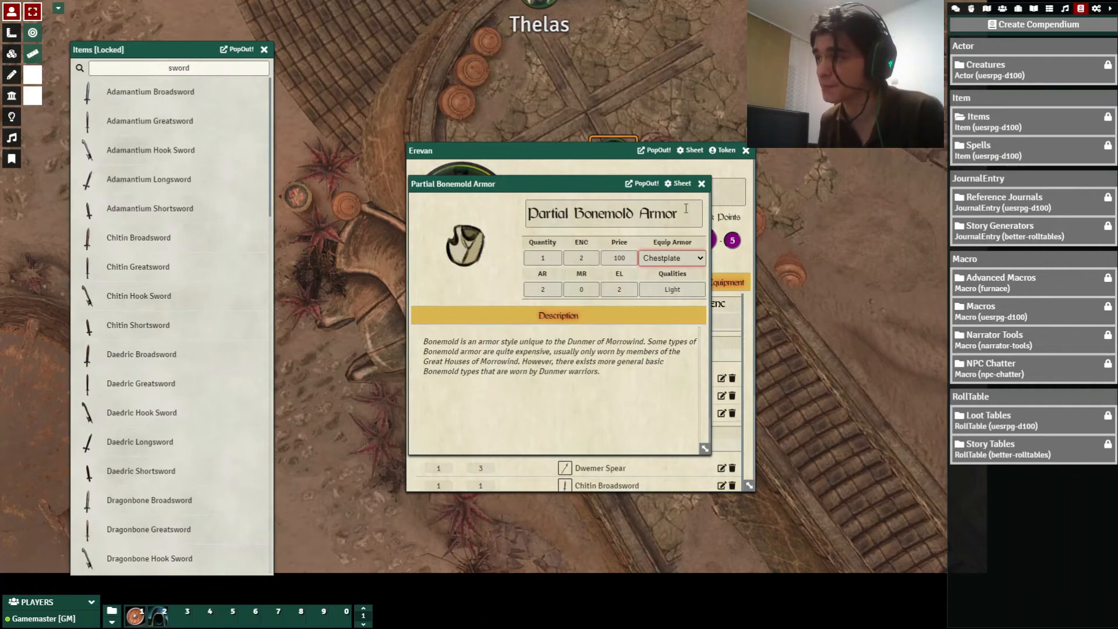
click(702, 184)
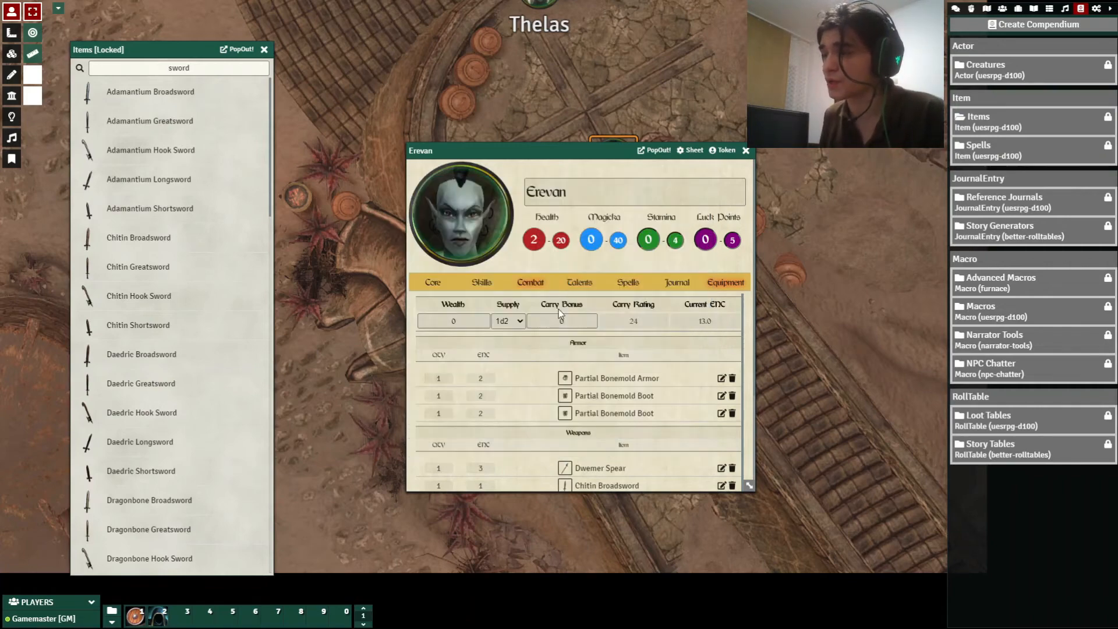
click(530, 283)
scroll(578, 337, down, 3)
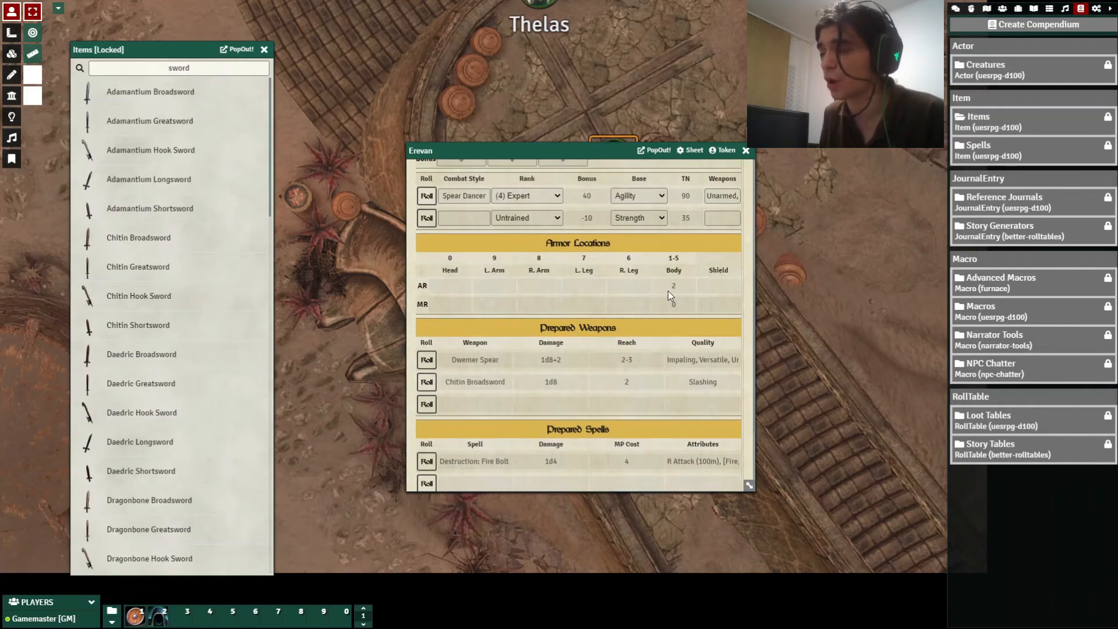
Search the Spells compendium for "destruction" and add Destruction: [Type] Rune to Erevan's spells
scroll(671, 291, up, 3)
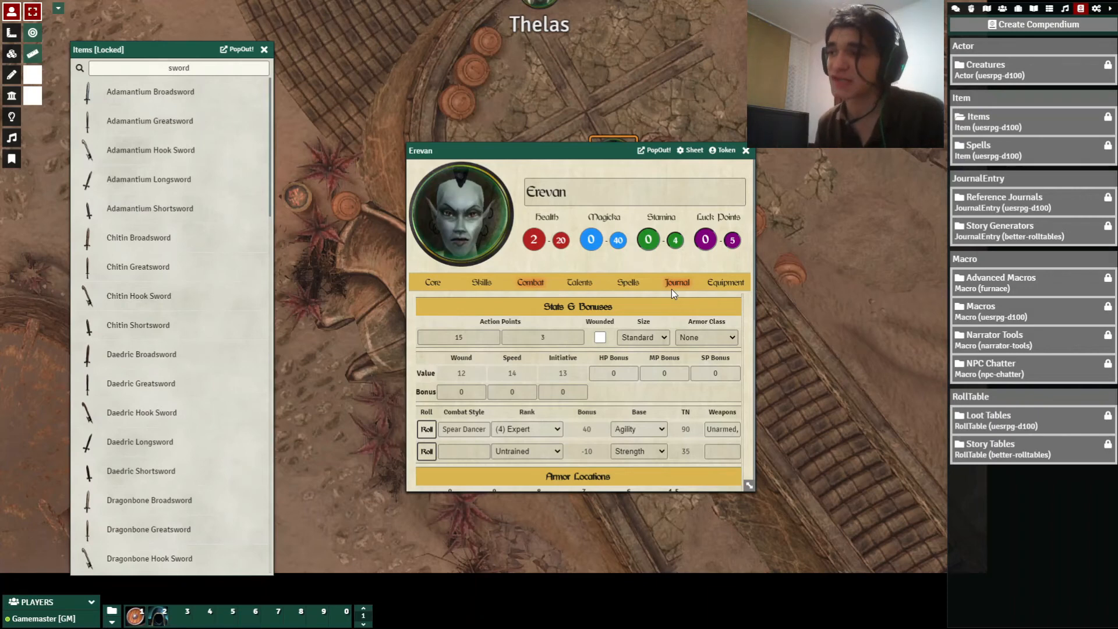
click(652, 289)
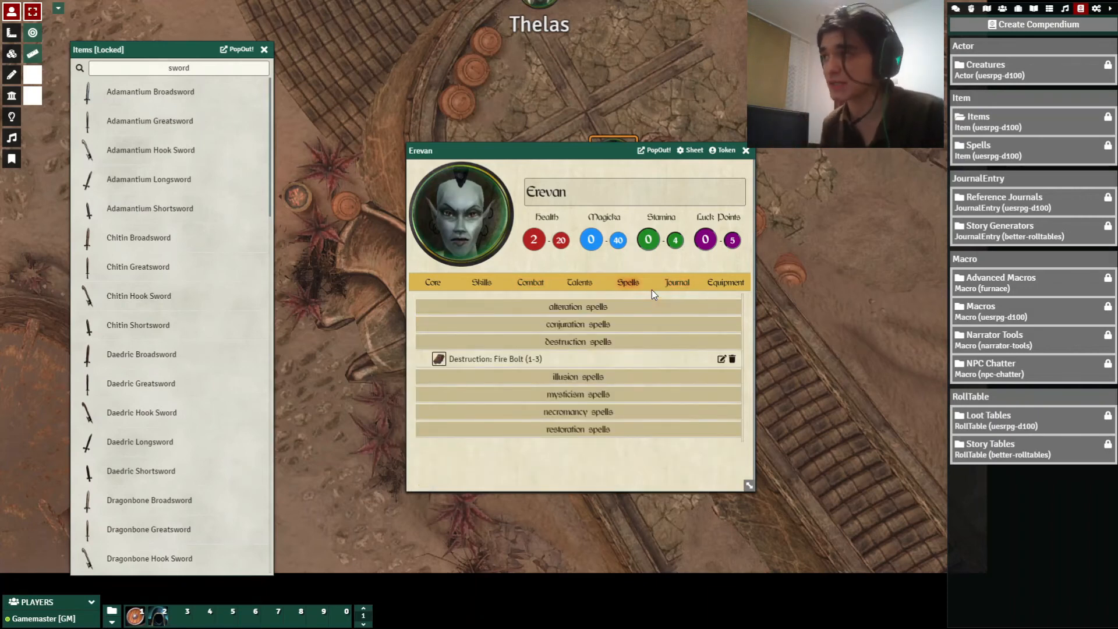
click(1058, 150)
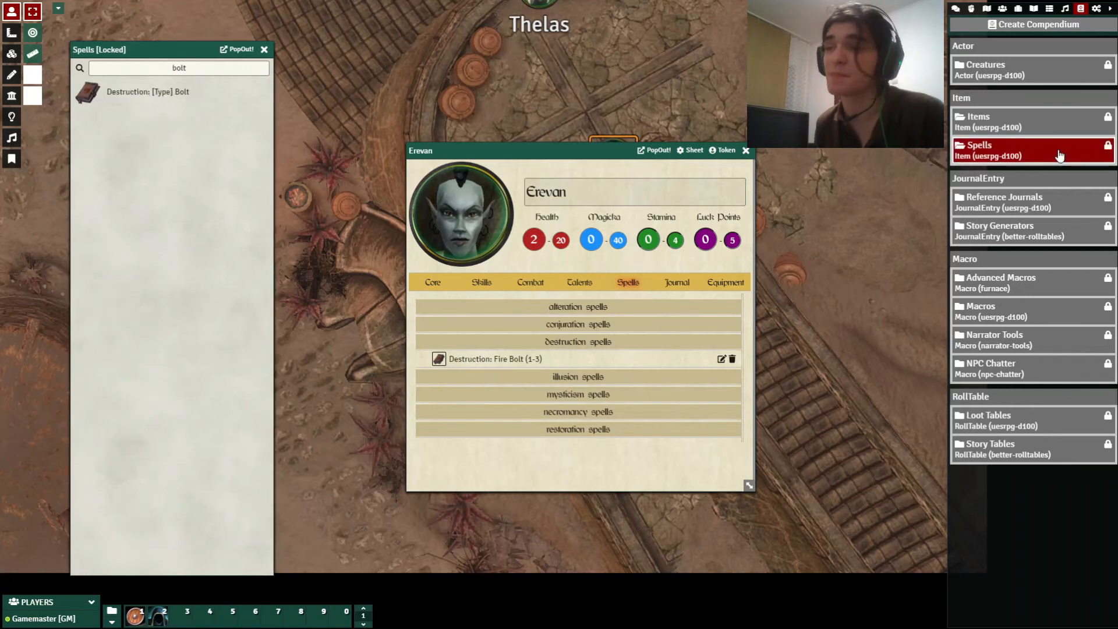
double_click(209, 68)
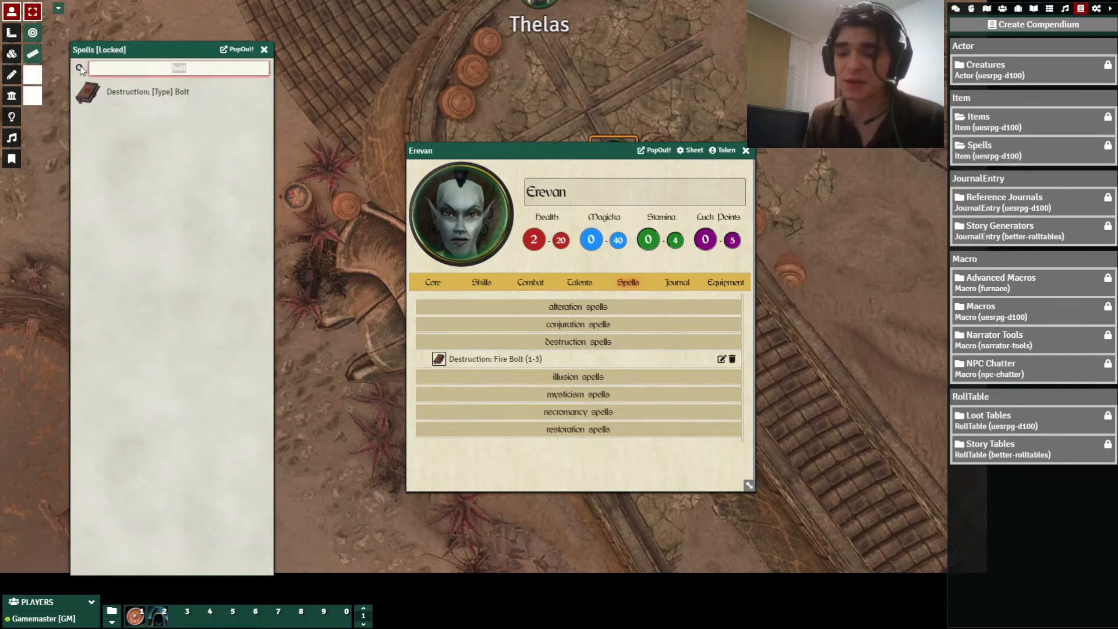
key(BackSpace)
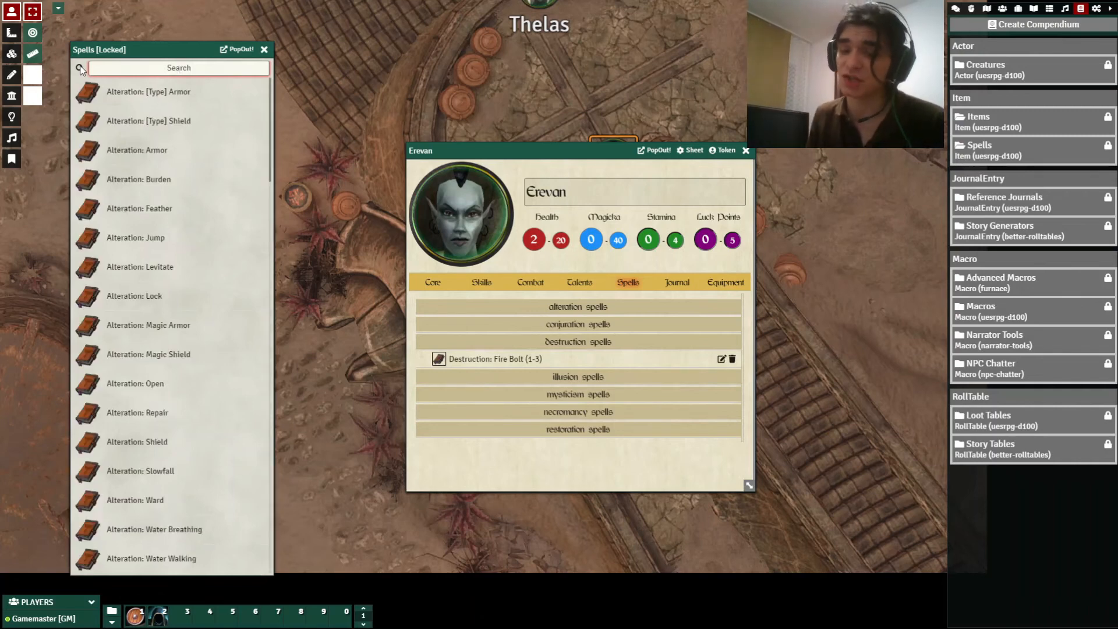
text(destructio)
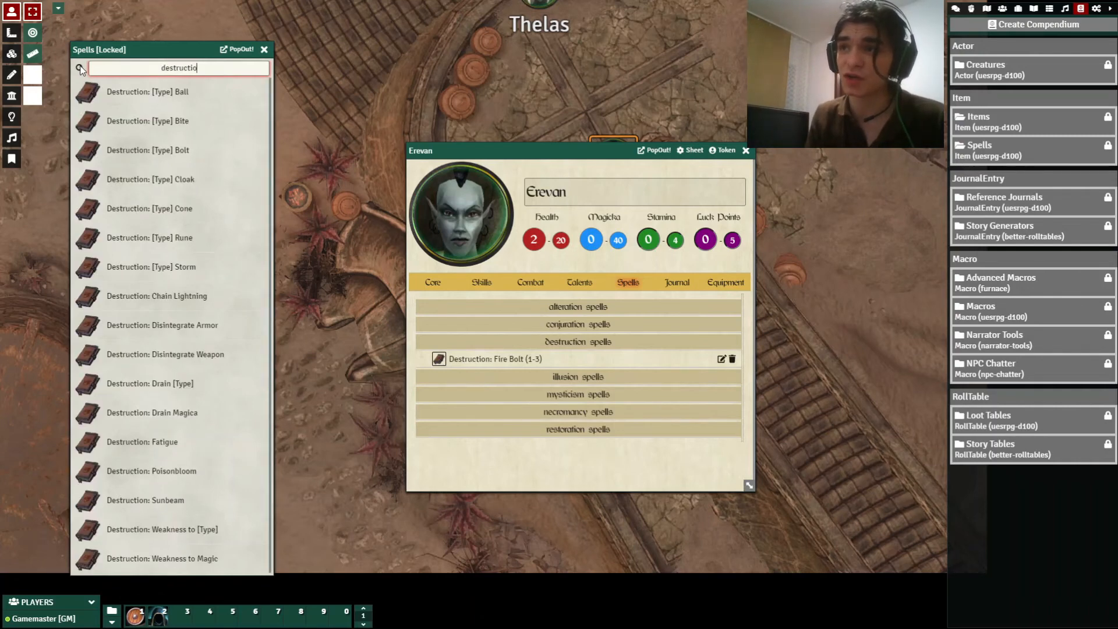
text(n)
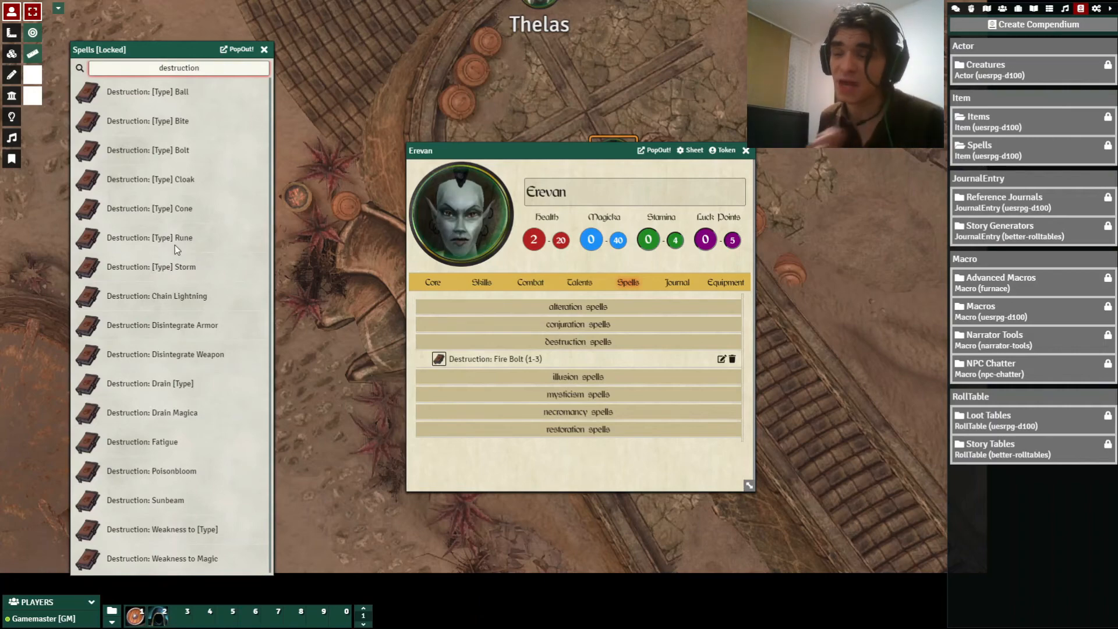
drag(177, 249, 611, 375)
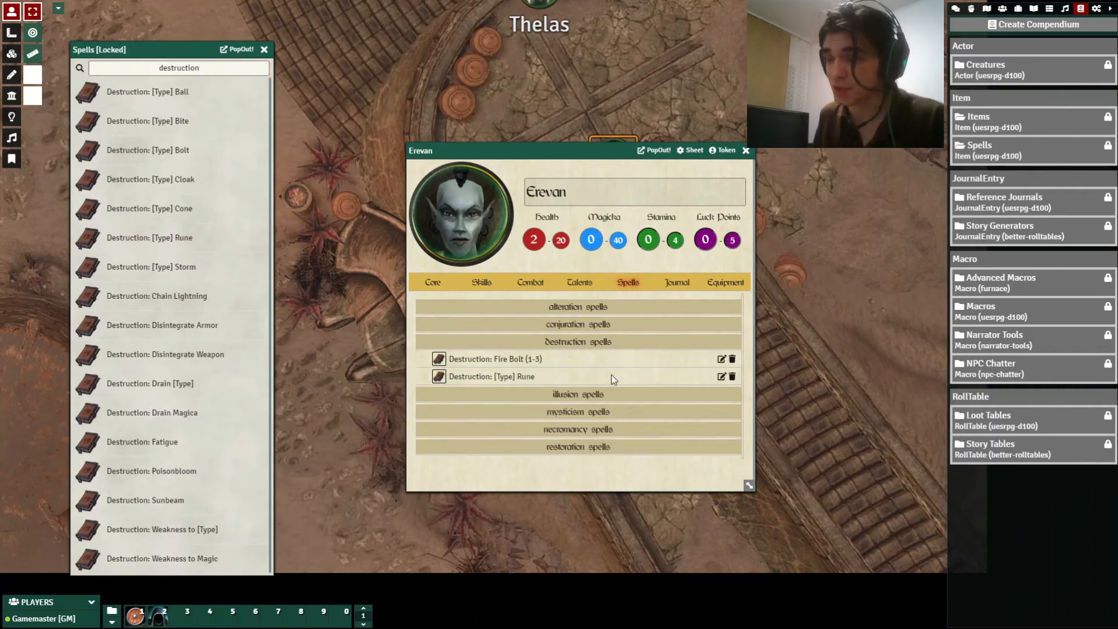
Open the added rune spell's details and rename it Destruction: Fire Rune
click(724, 378)
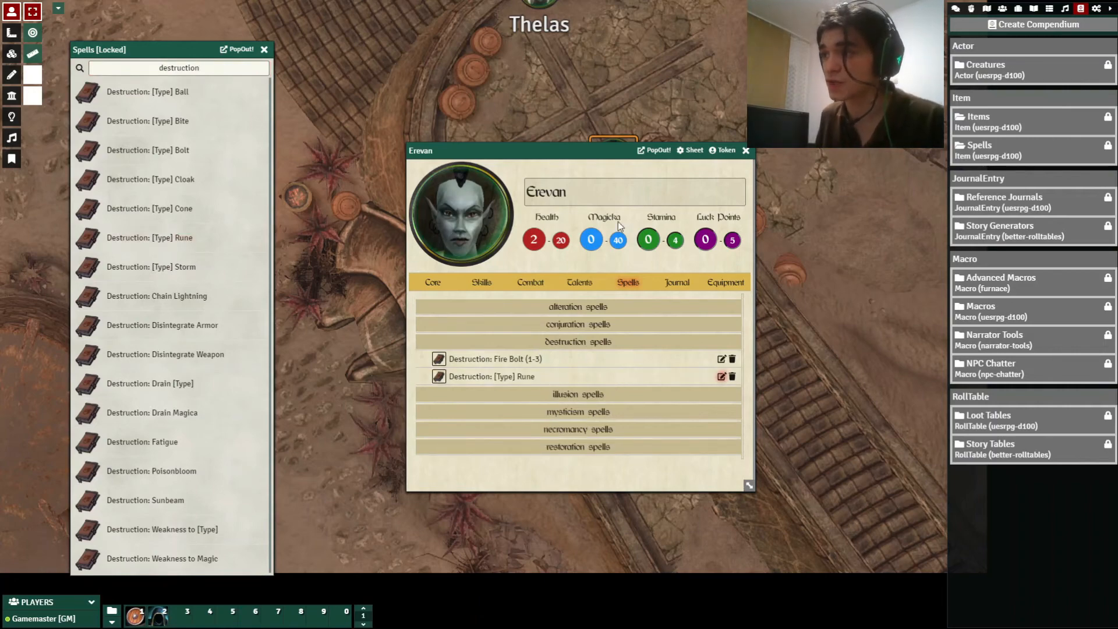
drag(605, 215, 646, 217)
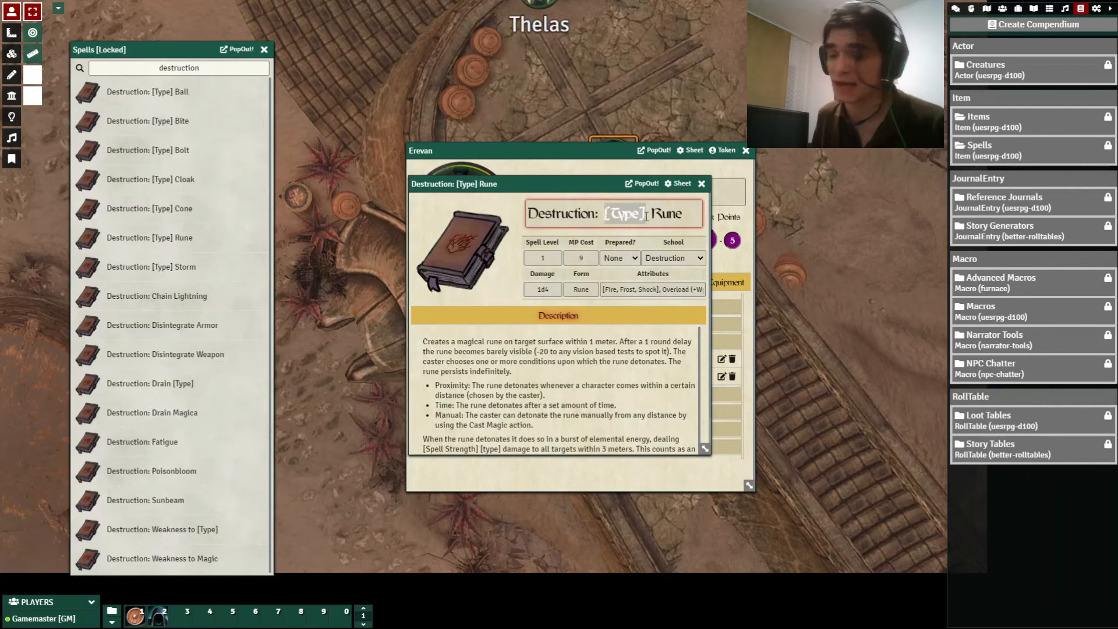
text(Fire)
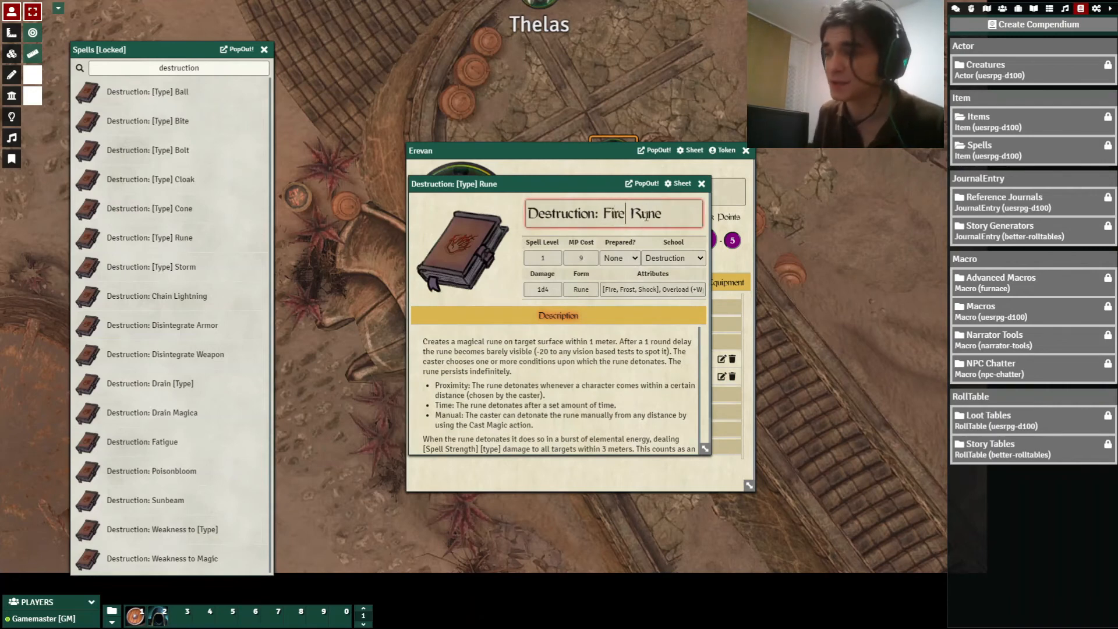
click(457, 416)
scroll(460, 408, down, 2)
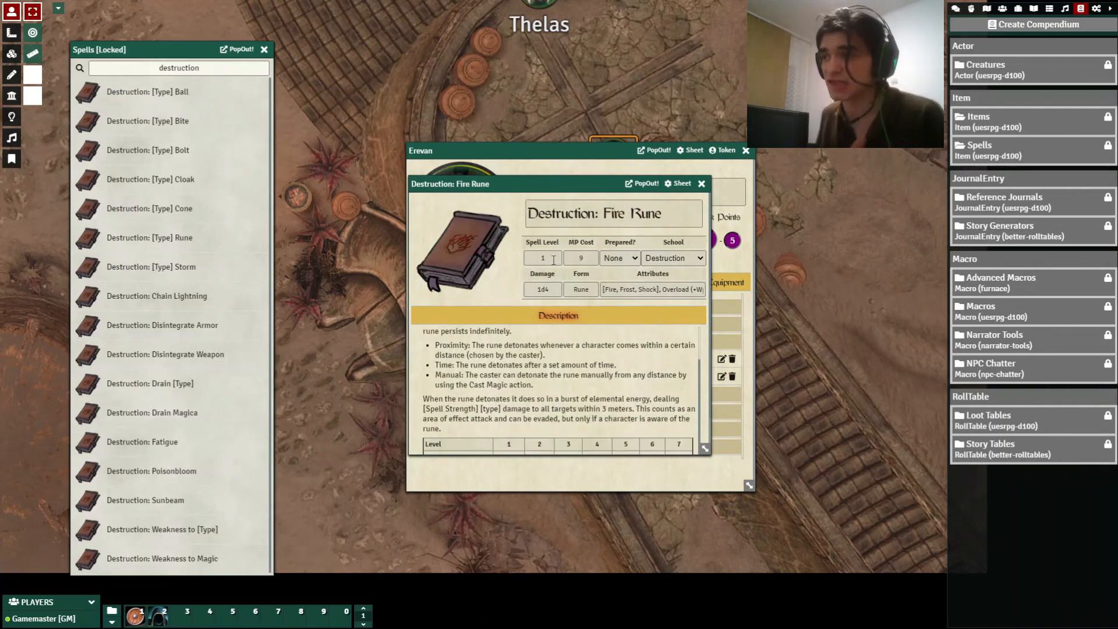
Prepare the Fire Rune spell as Spell 2
click(581, 261)
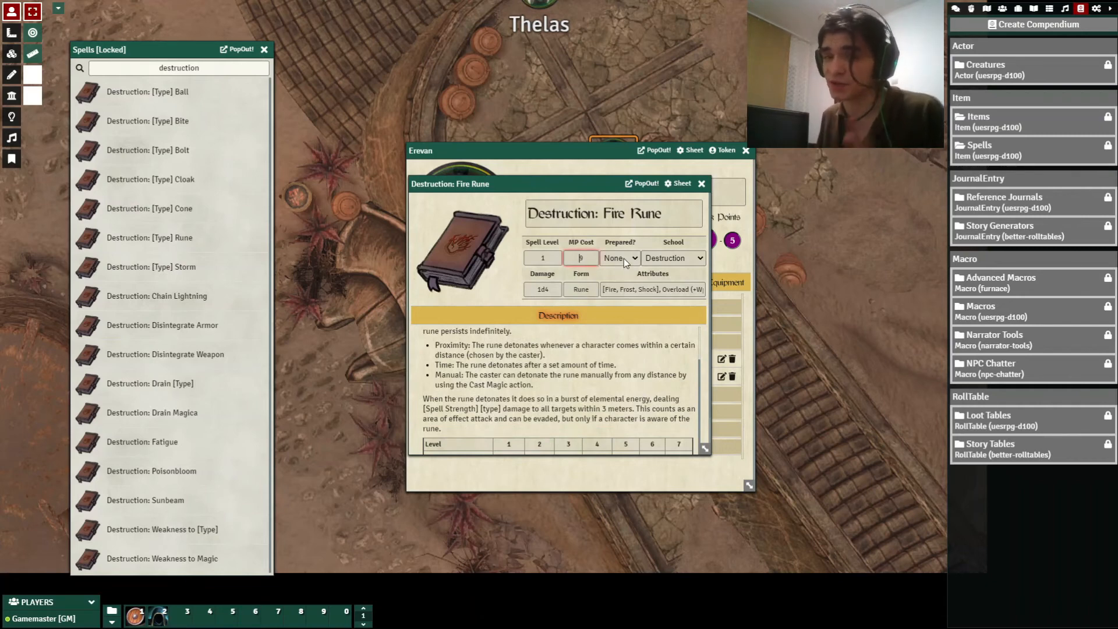
key(Tab)
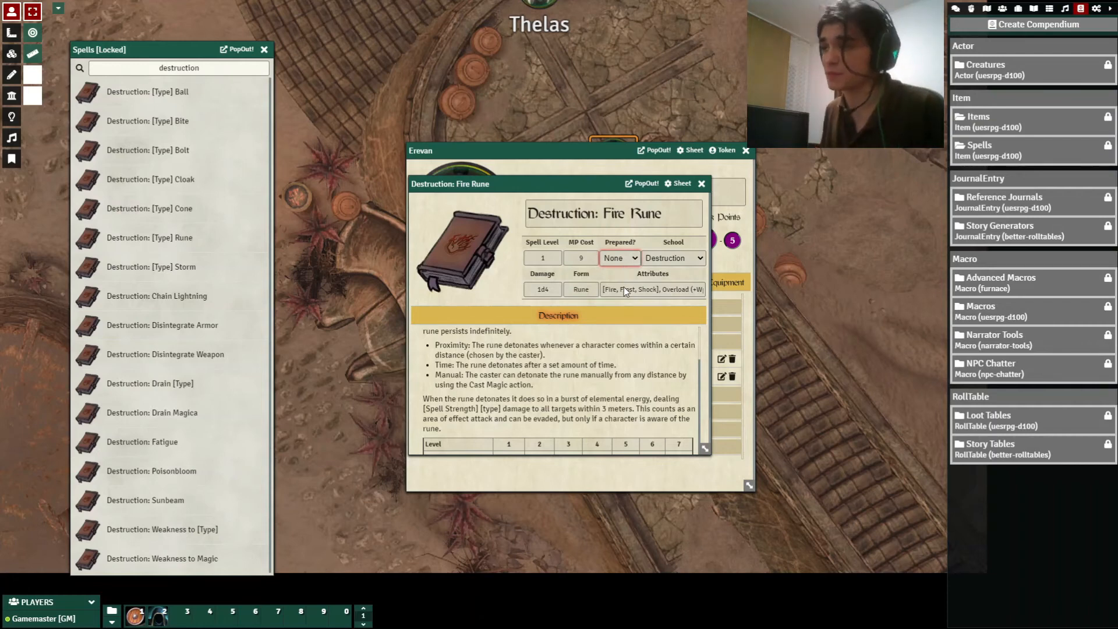
click(625, 287)
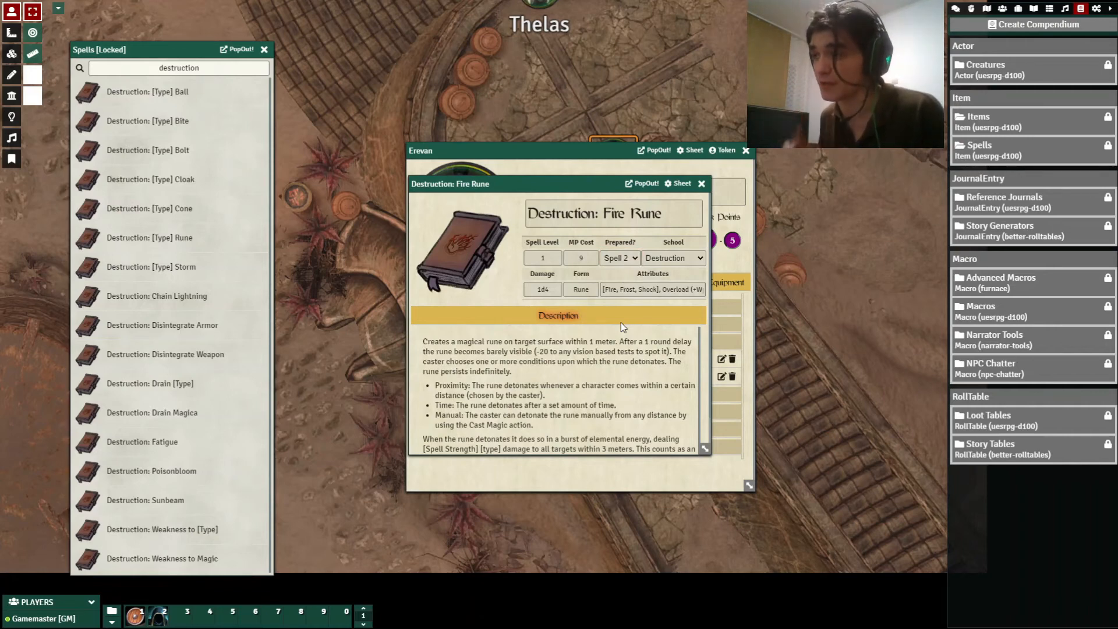
Clear the Fire Rune's Spell Level, rename the spell Destruction: Fire Rune (1-2) and close its window
click(682, 208)
click(558, 258)
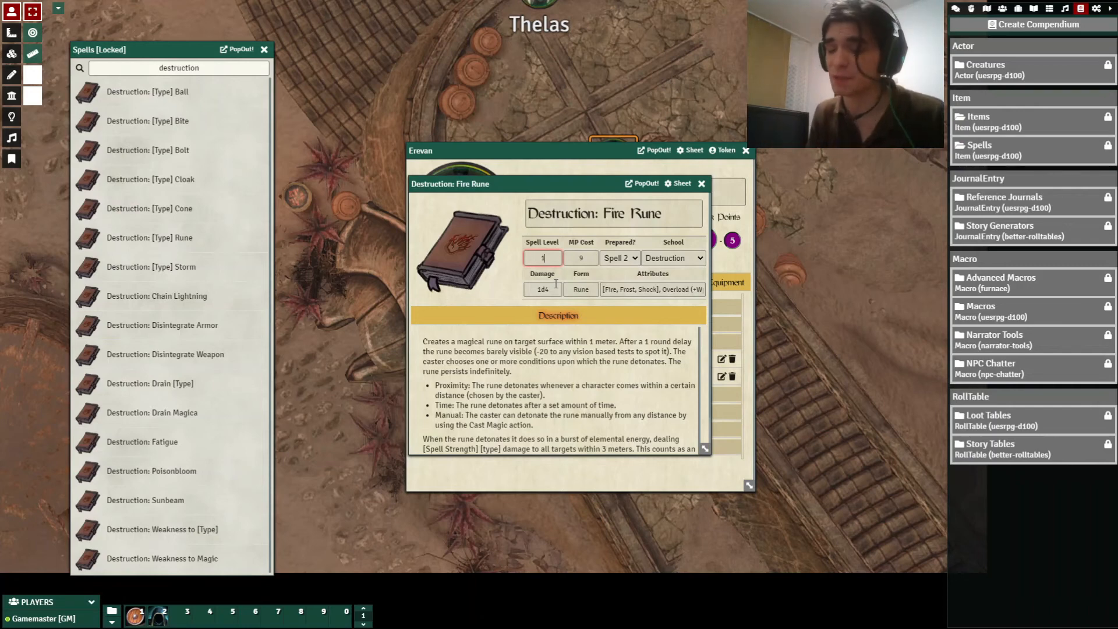
text(-2)
click(565, 270)
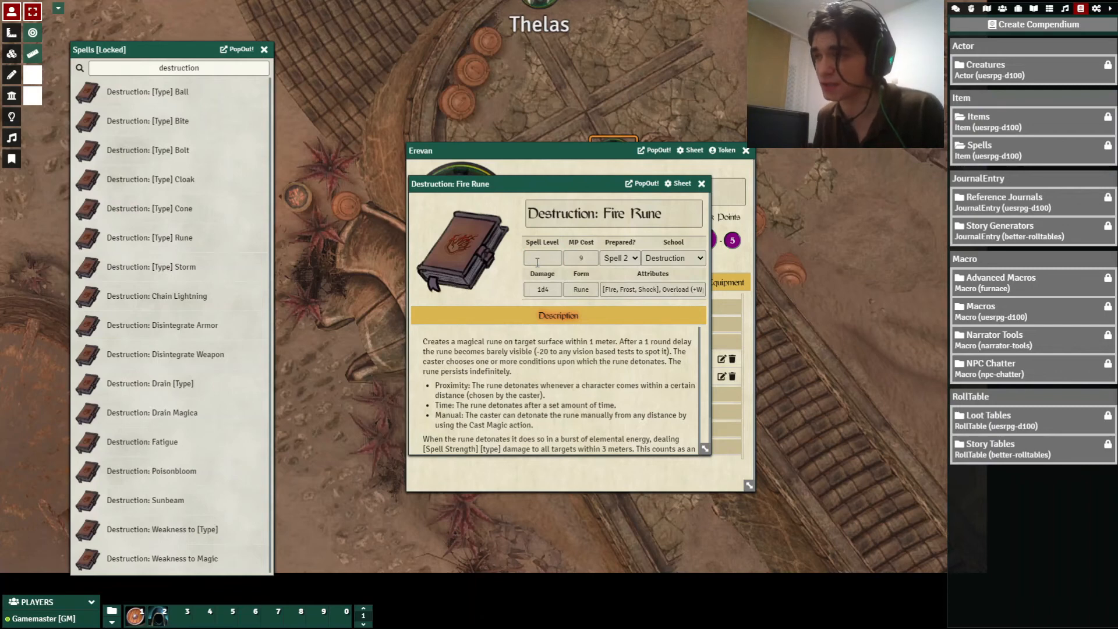
click(668, 218)
text((1-2))
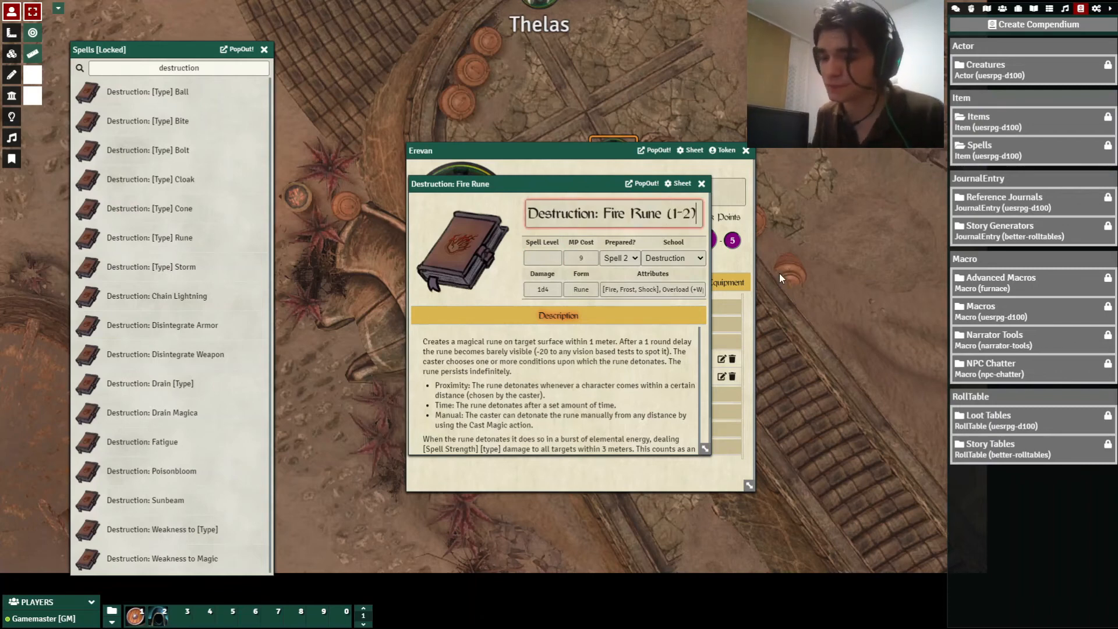
click(513, 200)
drag(500, 186, 660, 197)
drag(664, 145, 665, 147)
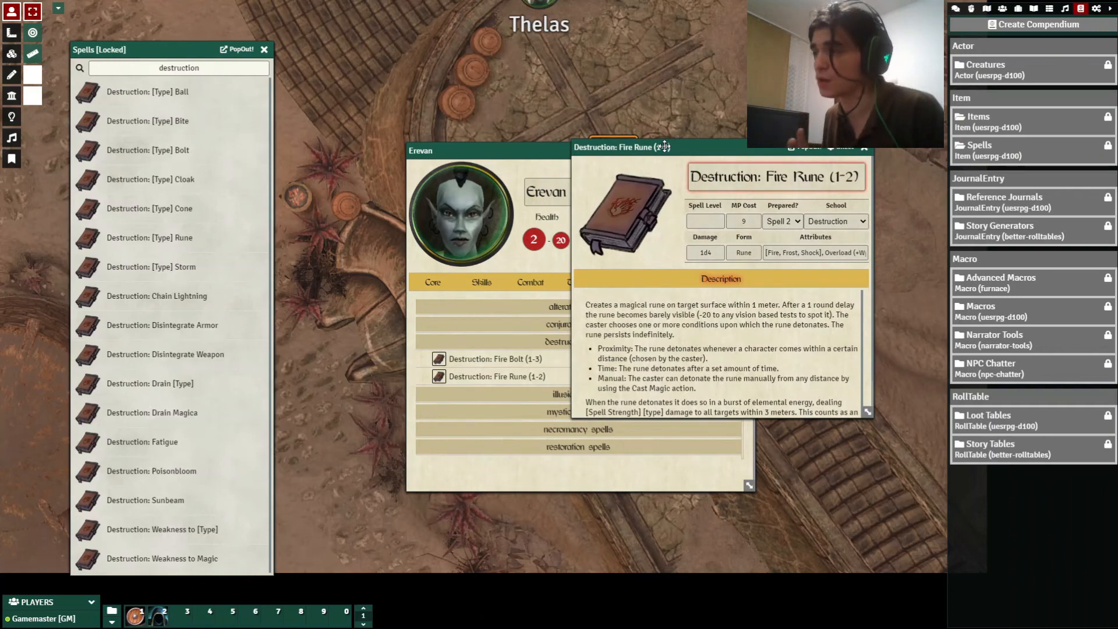
click(864, 148)
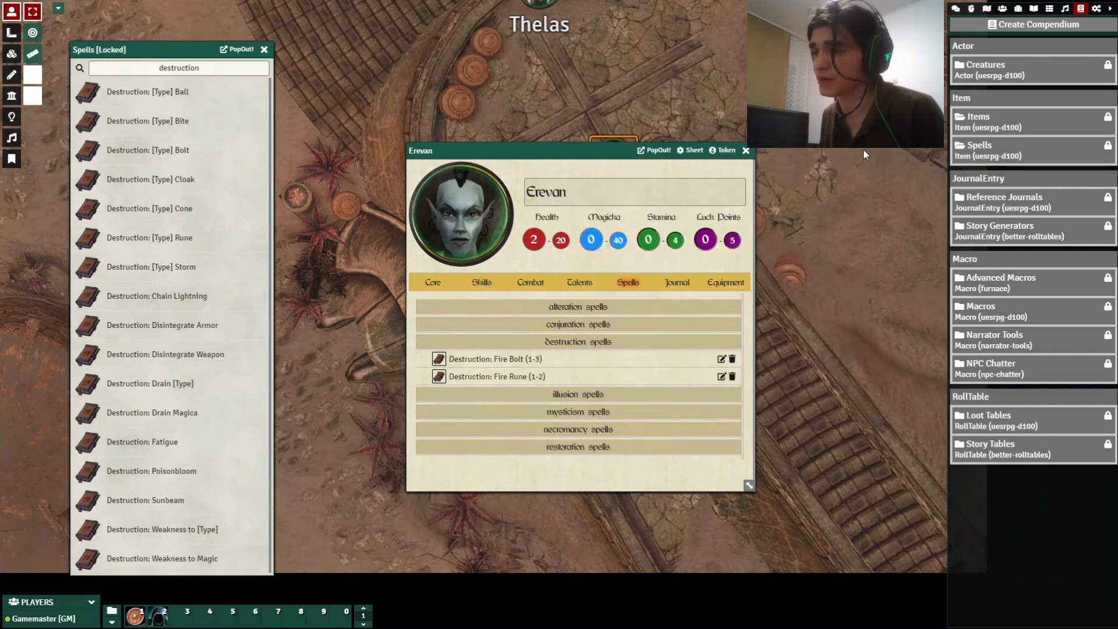
Check Erevan's prepared spells in the combat section and roll for Destruction: Fire Rune
click(530, 283)
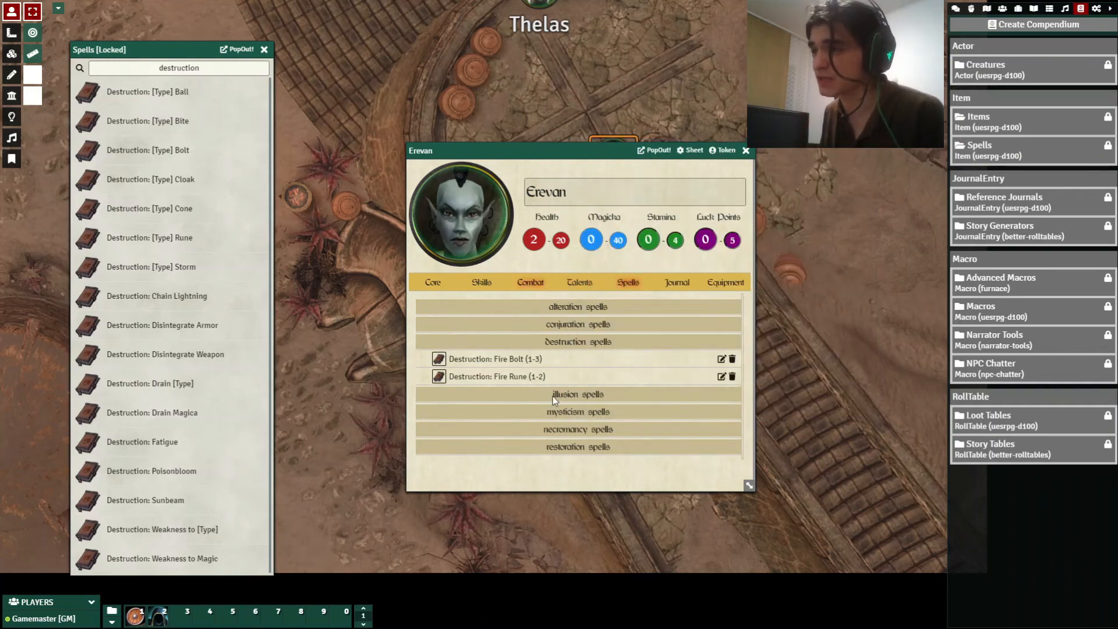
scroll(553, 402, down, 5)
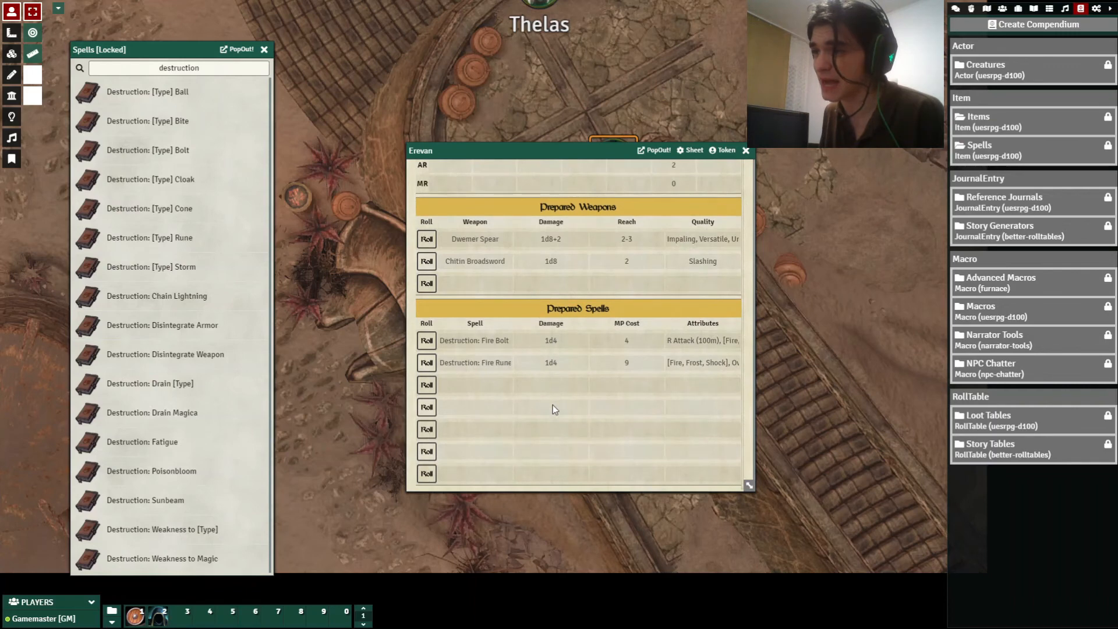
click(427, 363)
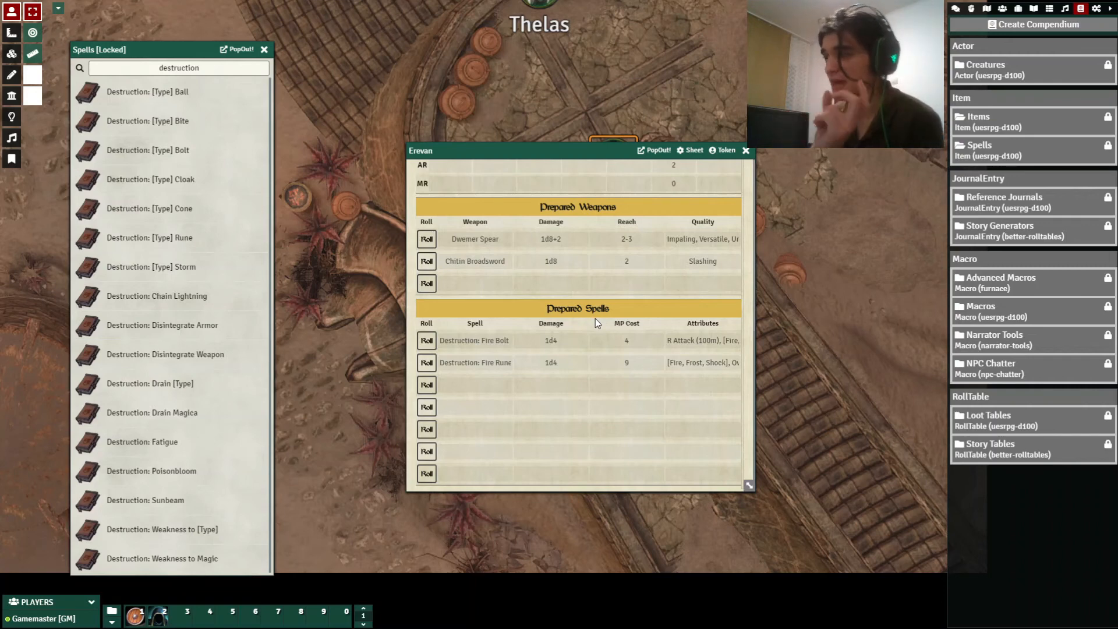
Open the Macros compendium and, with Erevan's sheet closed, run the combat style and Deceive macros in hotbar slots 1 and 2
click(264, 48)
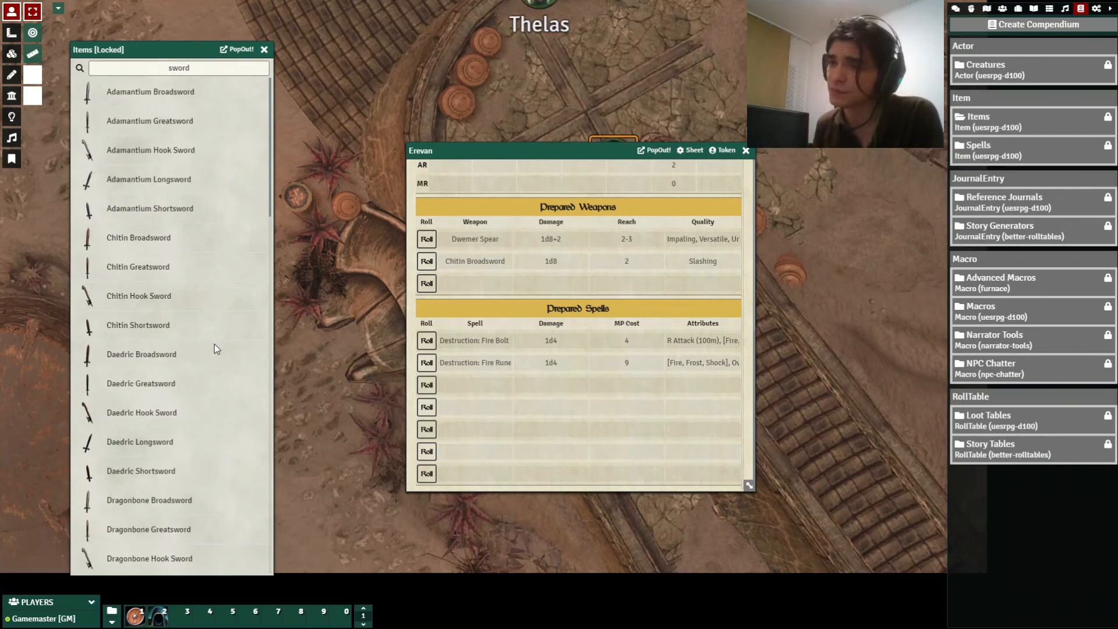
click(1025, 315)
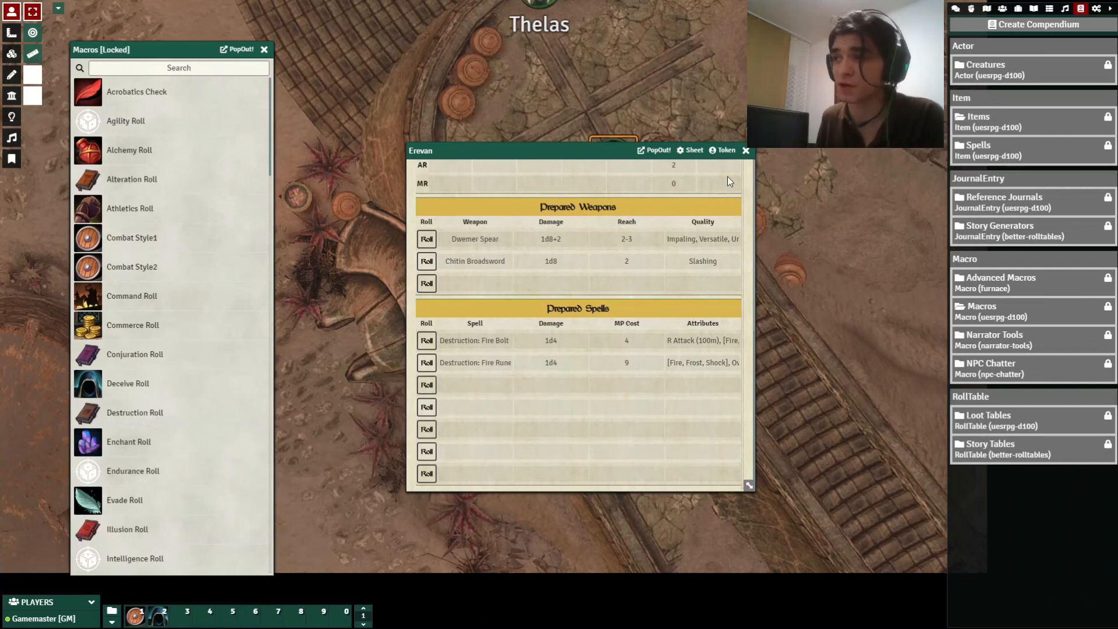
click(745, 152)
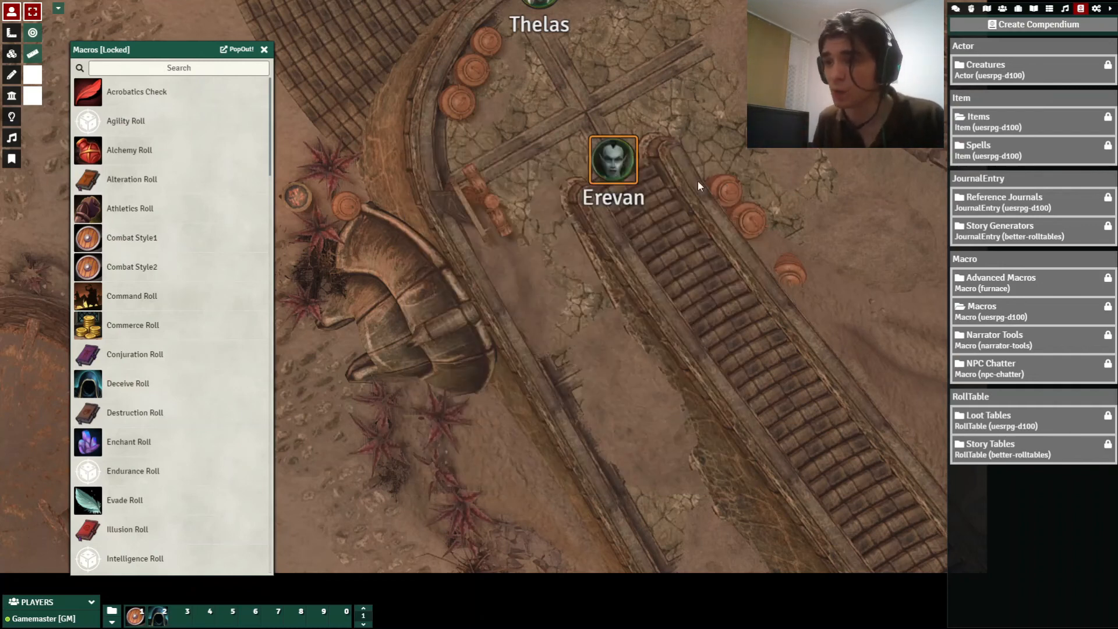
click(136, 613)
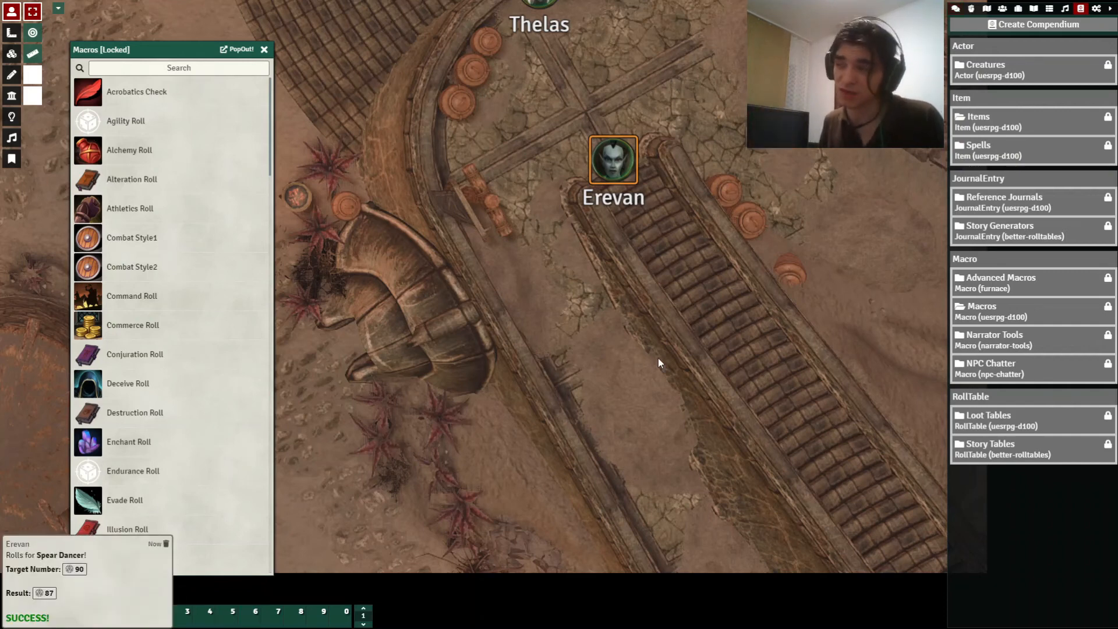
key(2)
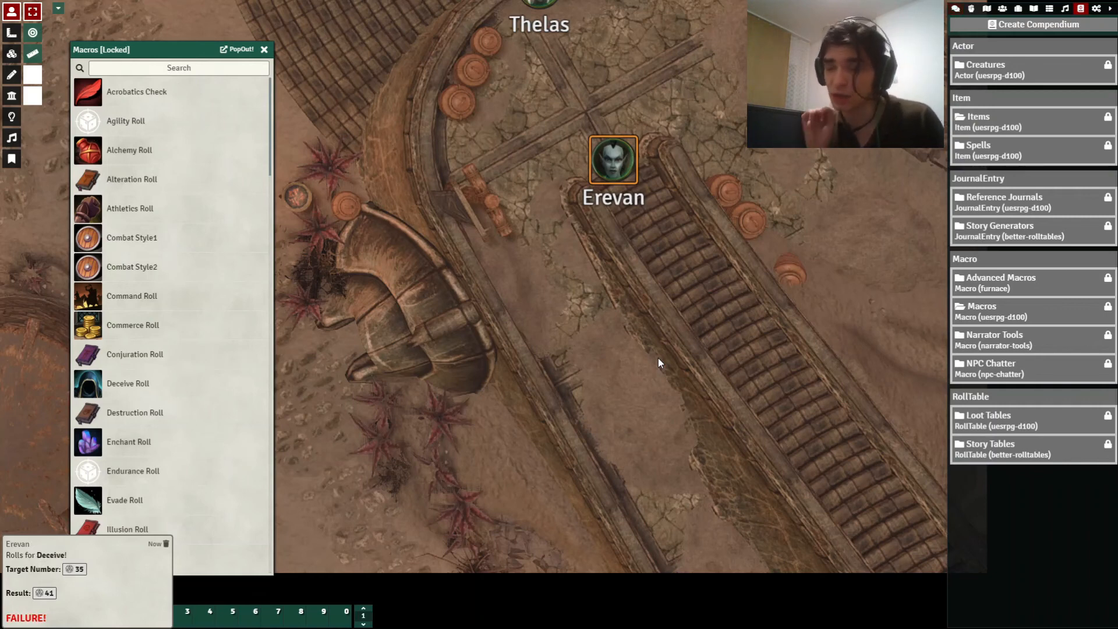
Add the Primary Weapon - Spear macro to hotbar slot 3 and run it to roll the Dwemer Spear's damage
scroll(142, 298, down, 10)
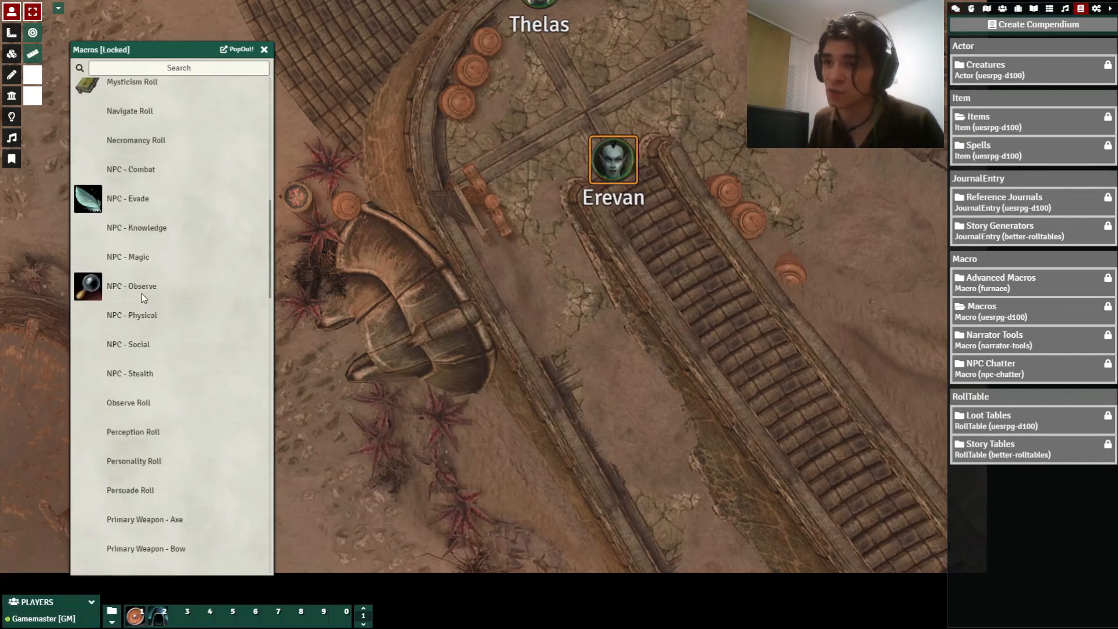
scroll(141, 298, down, 1)
scroll(141, 297, down, 8)
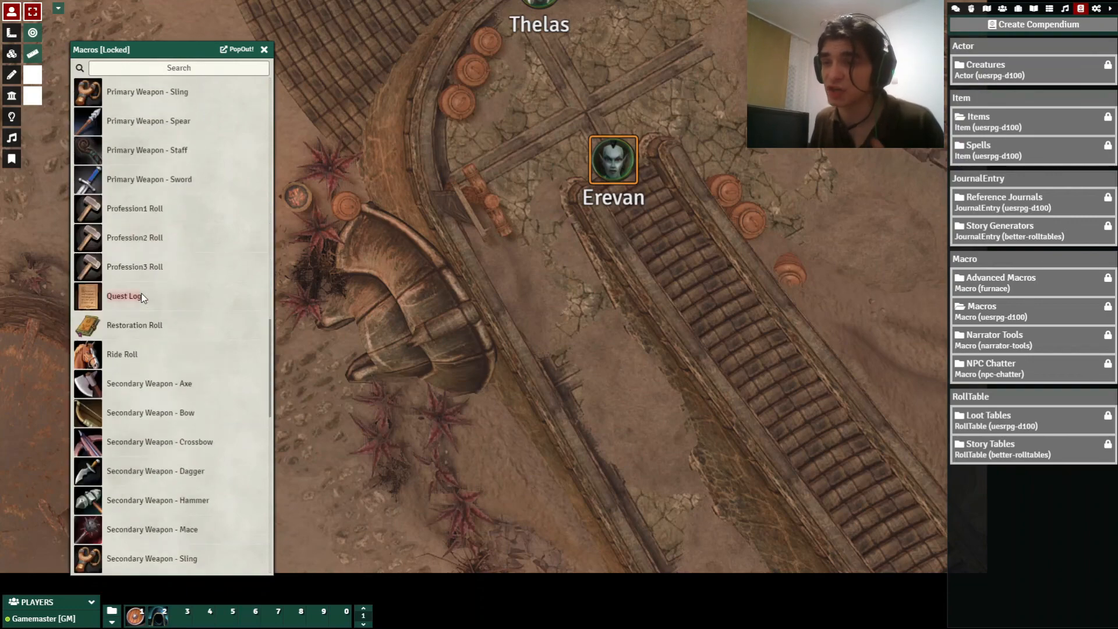
scroll(142, 297, up, 3)
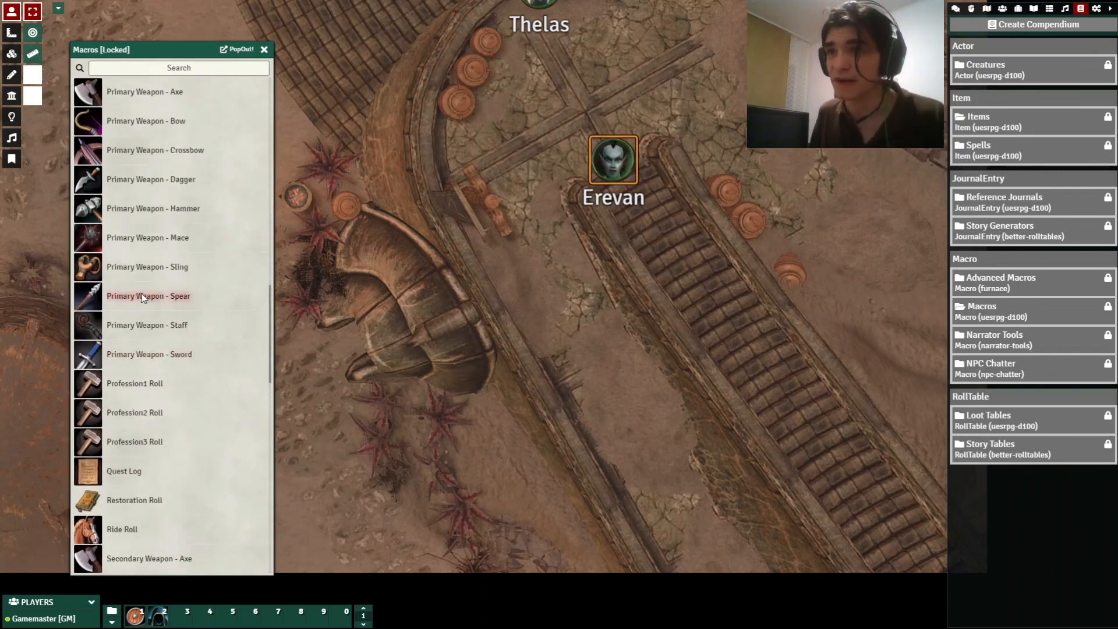
drag(190, 591, 187, 613)
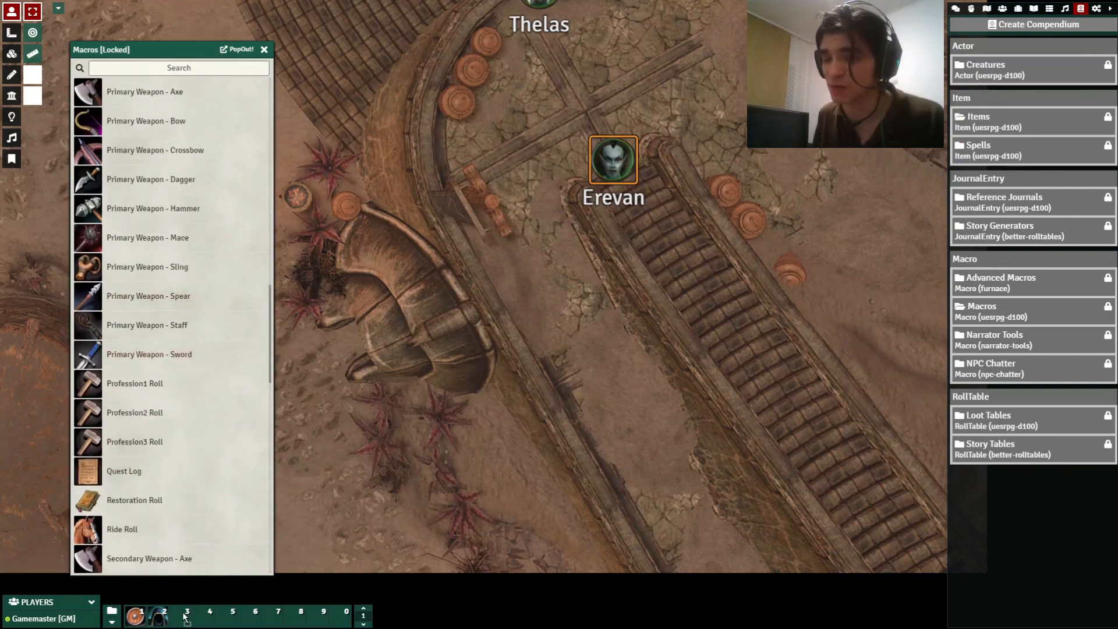
key(3)
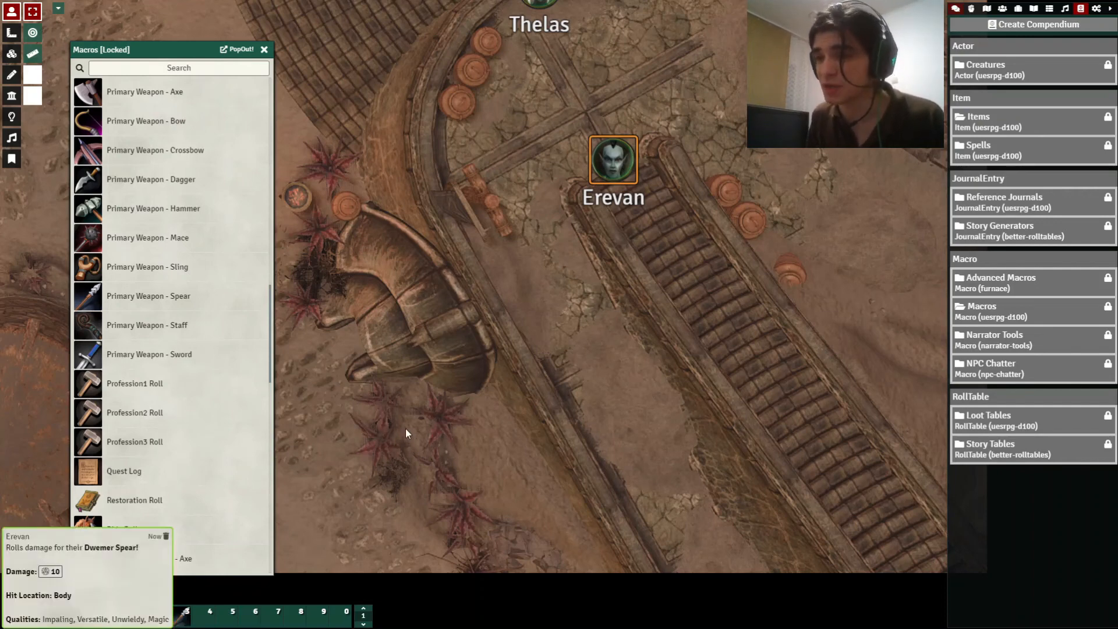
Add the Secondary Weapon - Sword macro to hotbar slot 4 and run it to roll Erevan's secondary weapon damage
scroll(203, 412, down, 5)
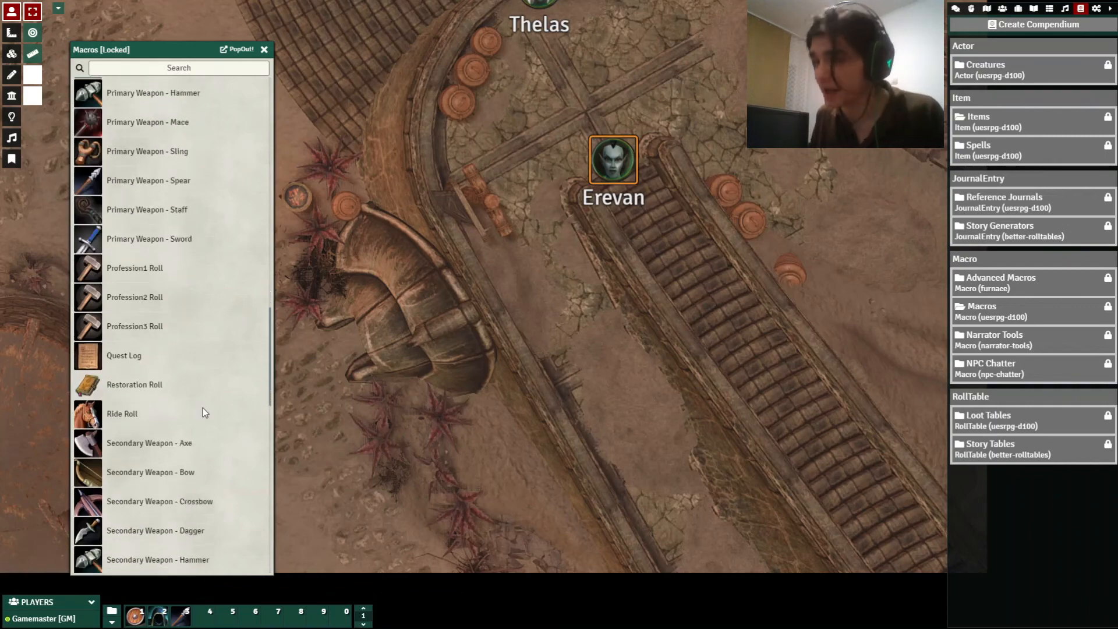
scroll(203, 410, down, 2)
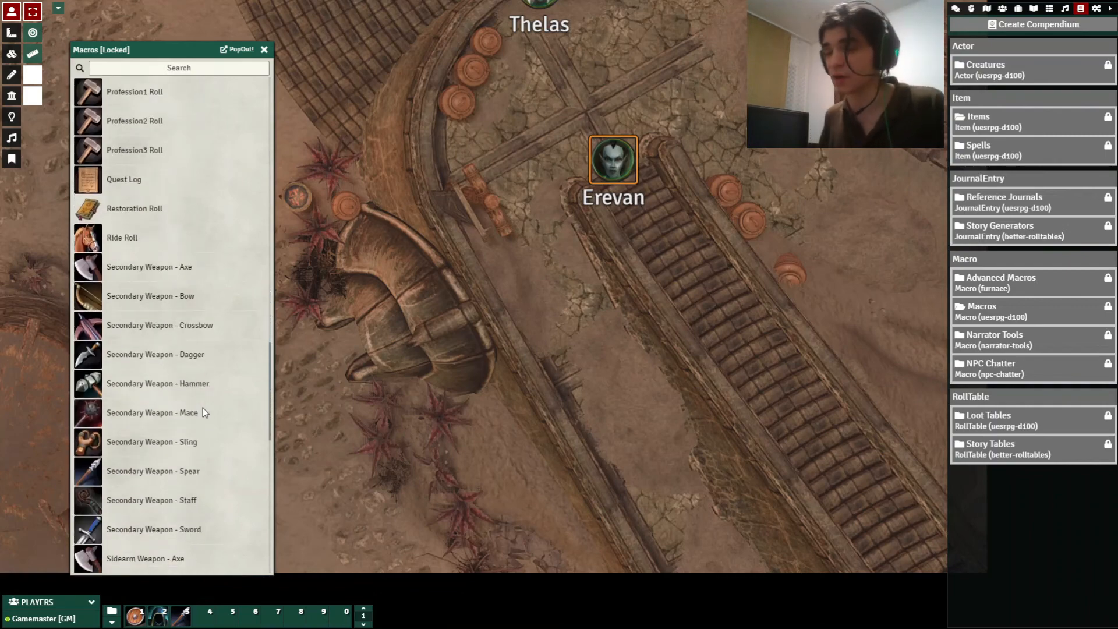
scroll(181, 495, down, 2)
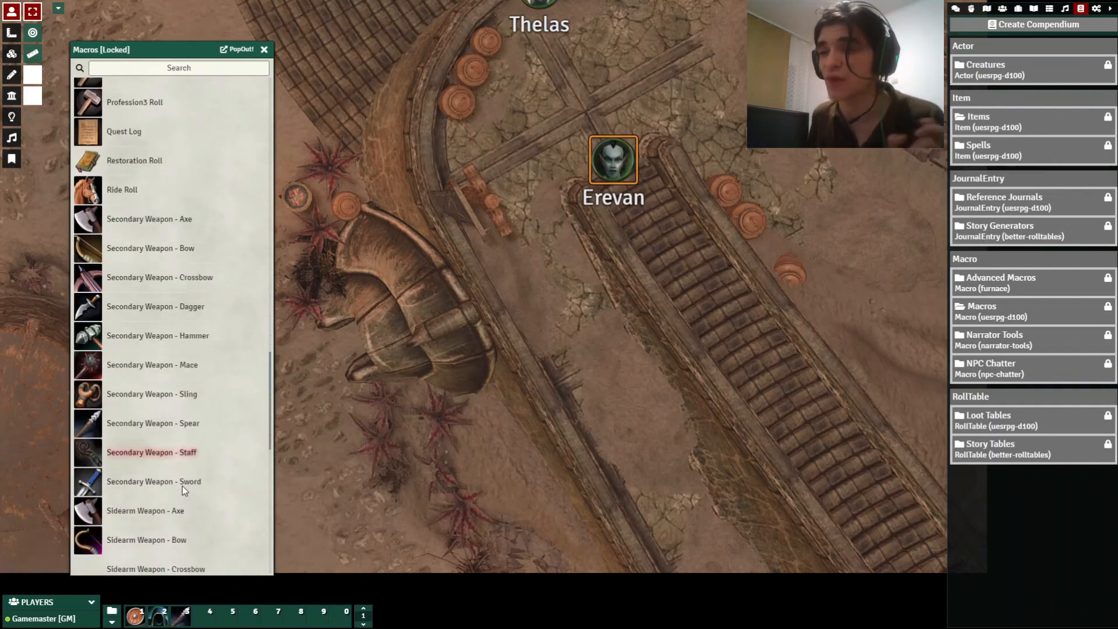
drag(181, 474, 205, 613)
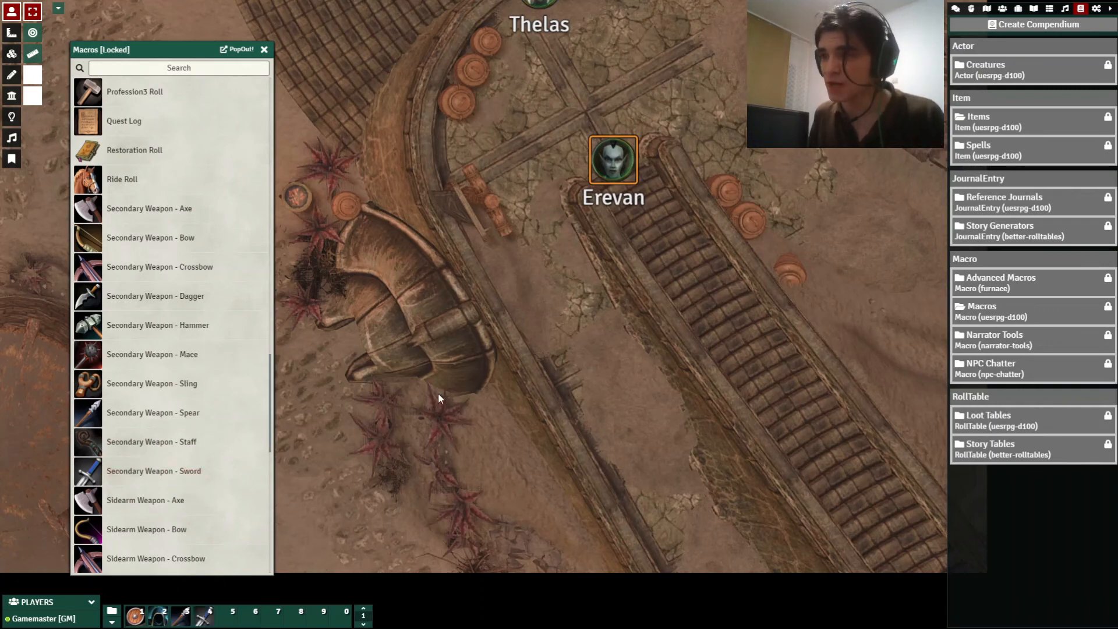
key(4)
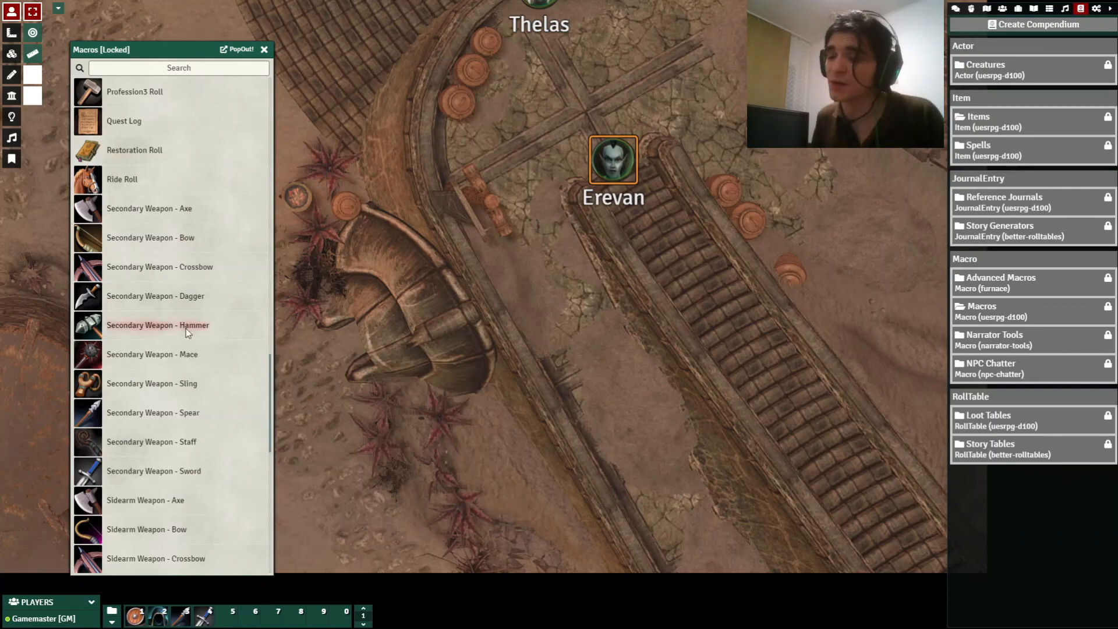
Open Bjornolf's NPC sheet and examine its characteristics, general skills and unconventional skill fields
scroll(187, 329, up, 7)
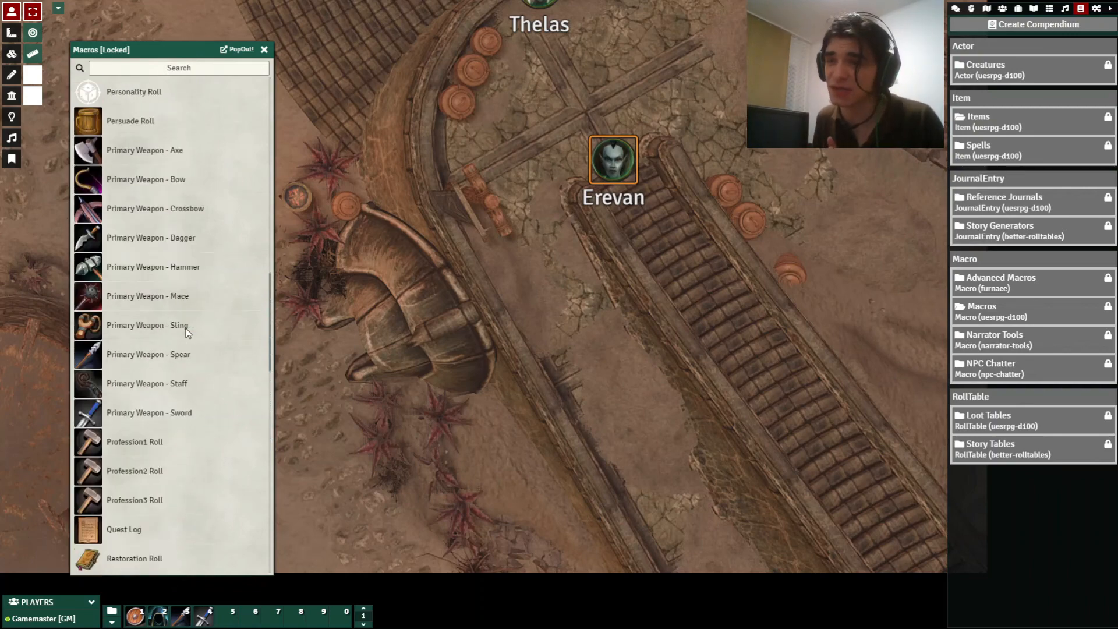
scroll(186, 328, up, 4)
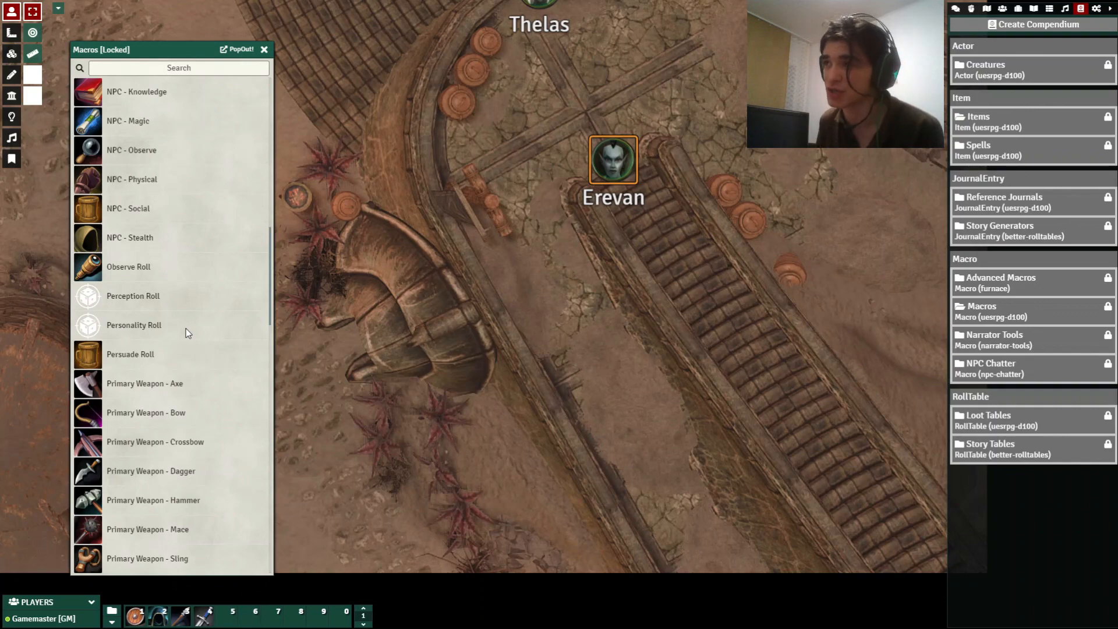
click(1002, 8)
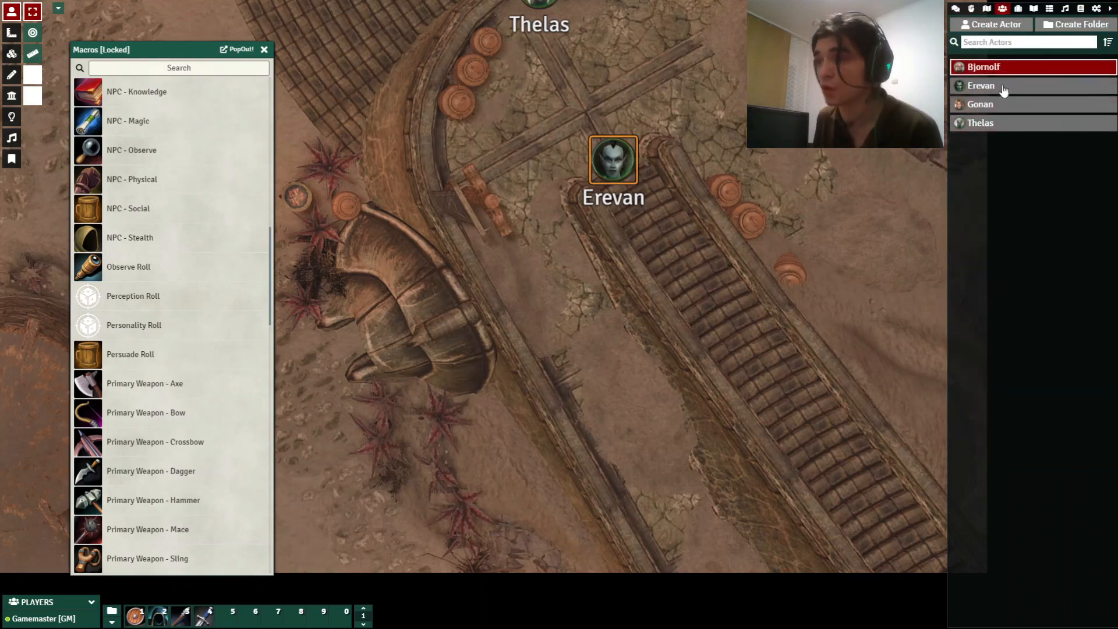
scroll(664, 348, down, 1)
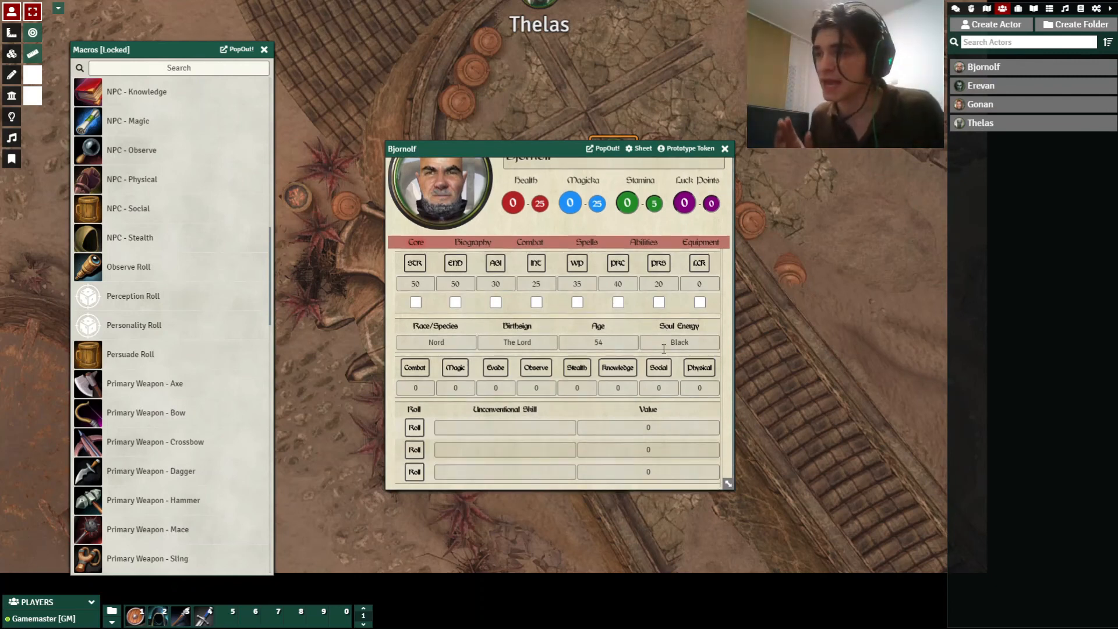
click(428, 390)
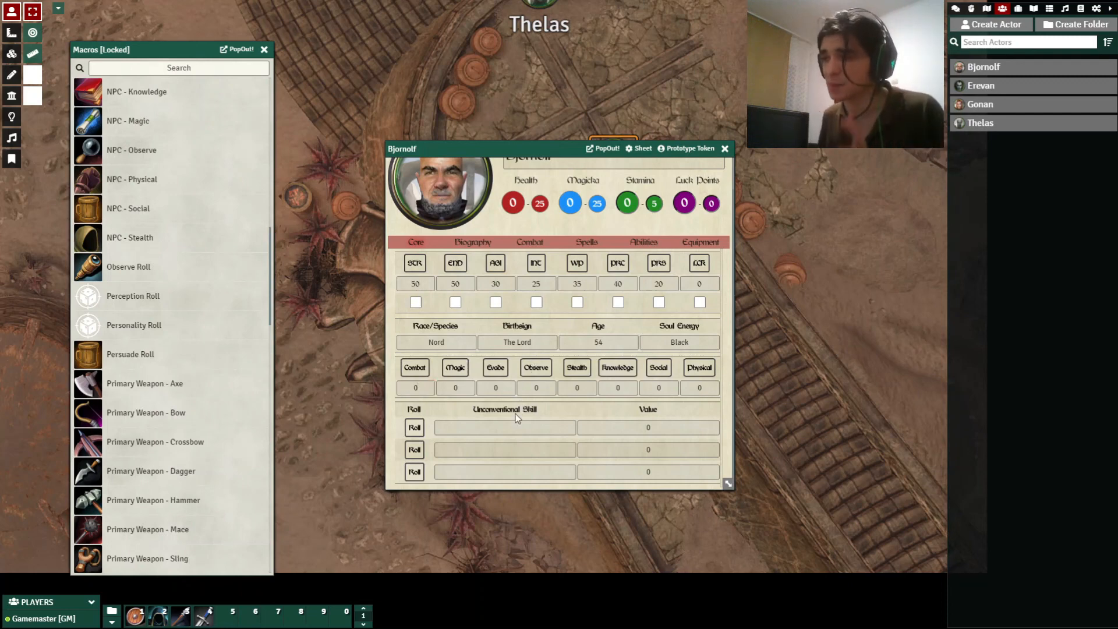
click(517, 433)
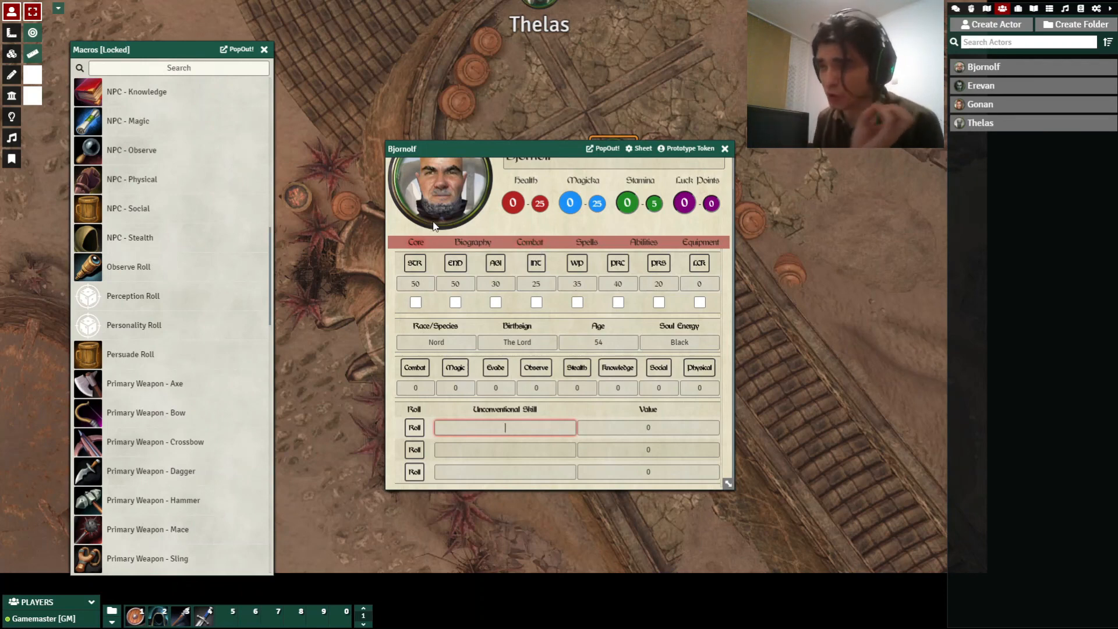
scroll(494, 226, up, 1)
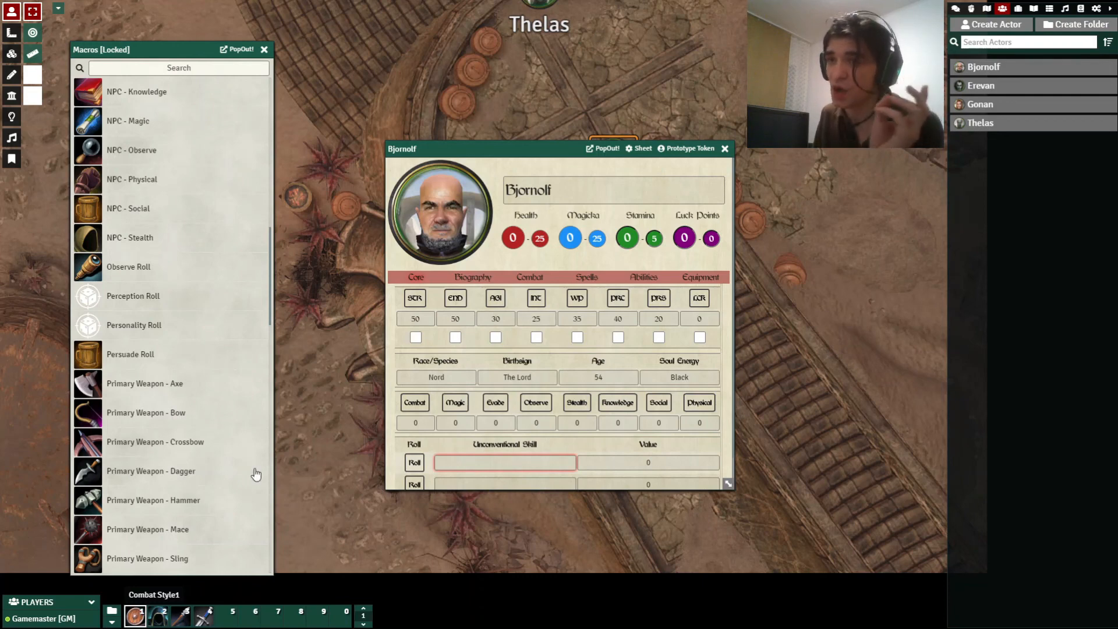
Add the NPC - Combat macro to hotbar slot 0 and run it with Bjornolf's token on the boat selected
scroll(187, 146, up, 2)
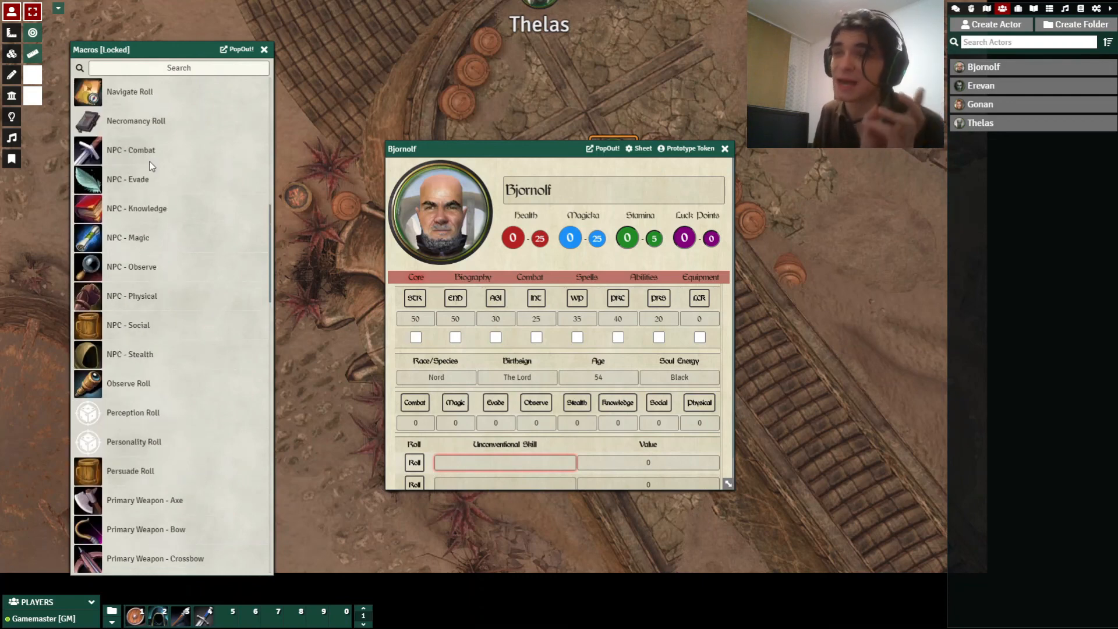
drag(146, 149, 340, 616)
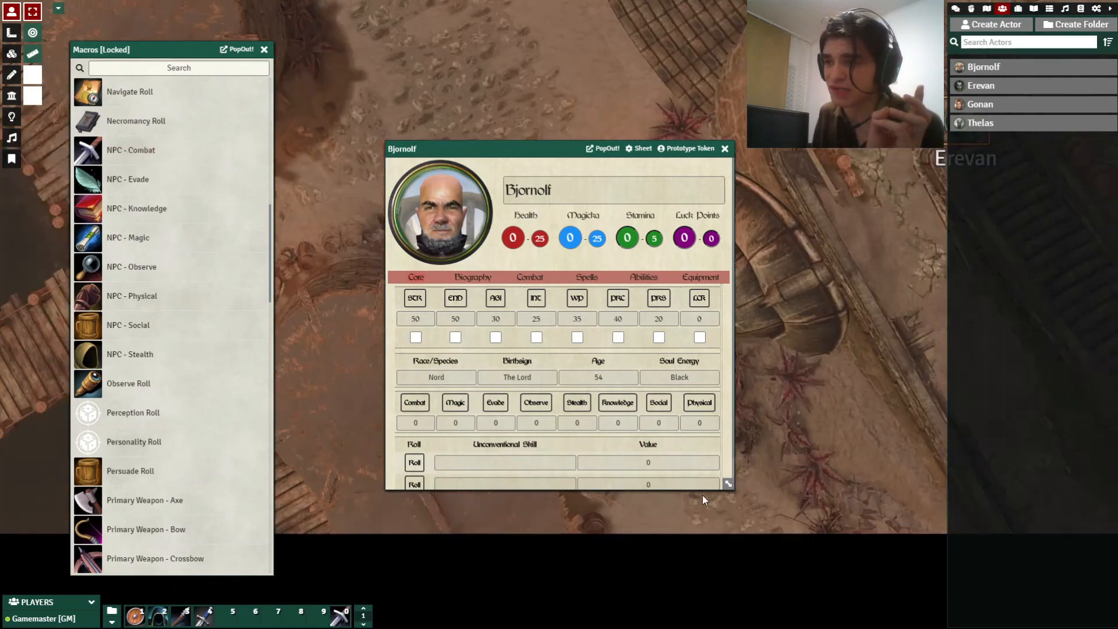
drag(332, 493, 605, 557)
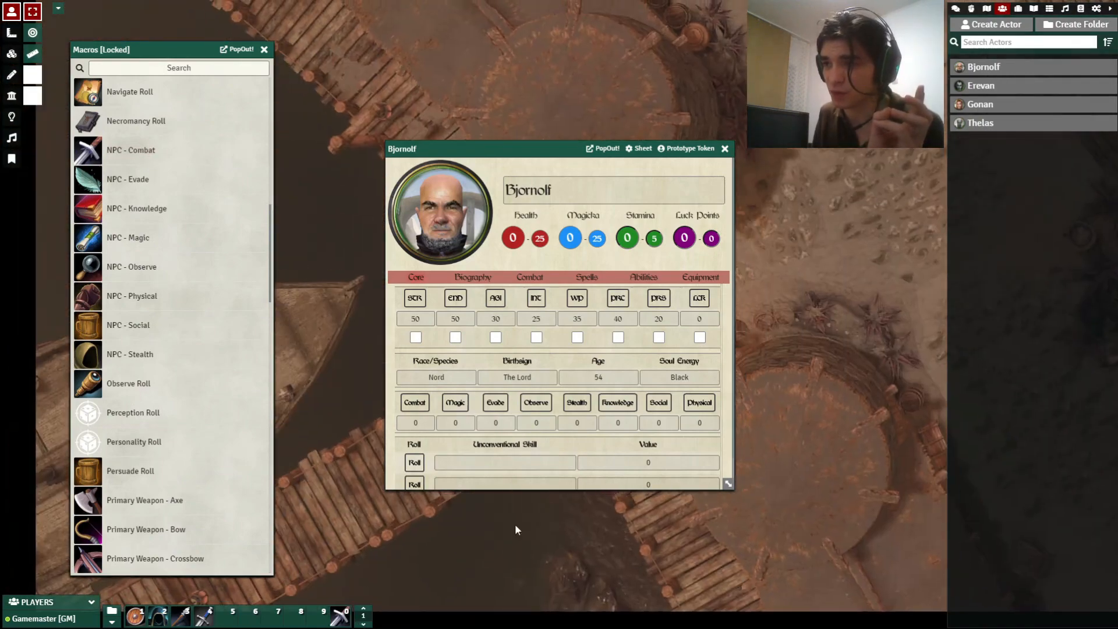
click(312, 402)
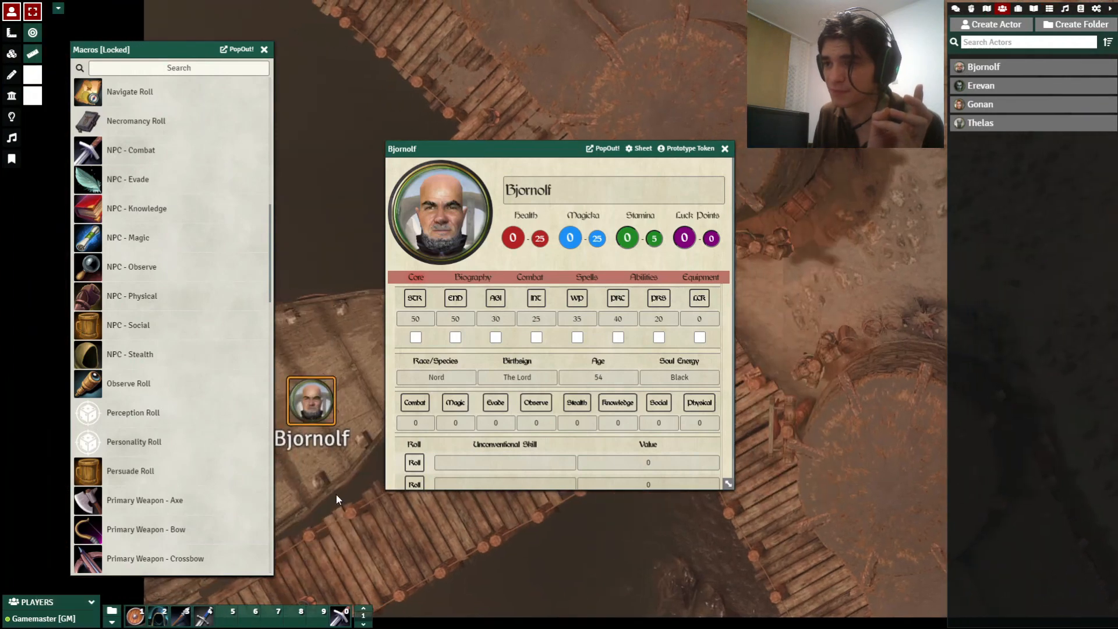
click(340, 614)
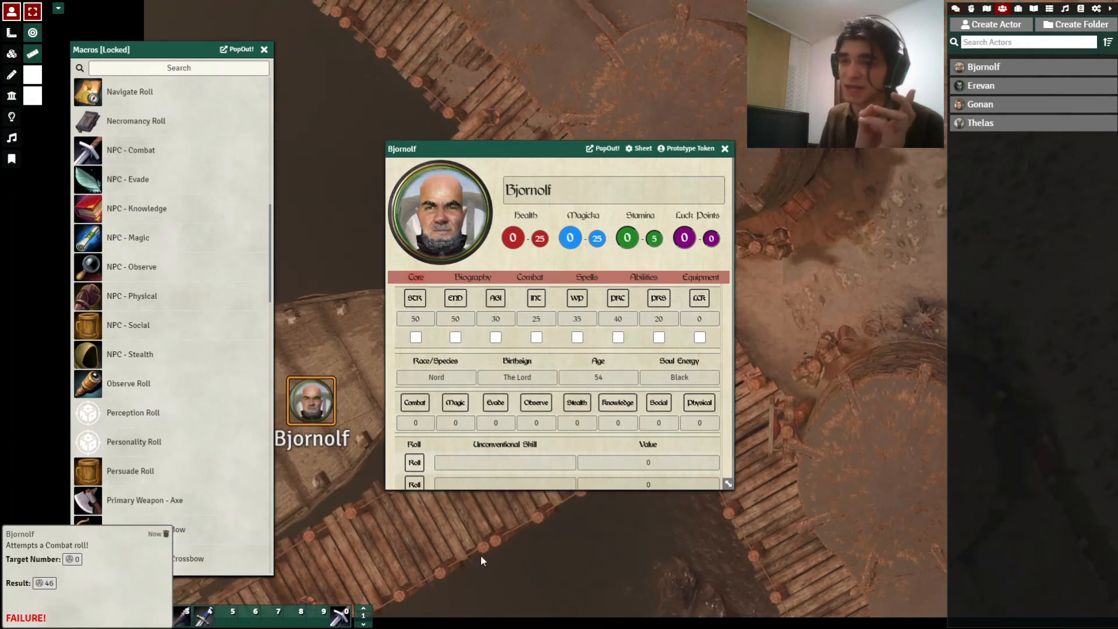